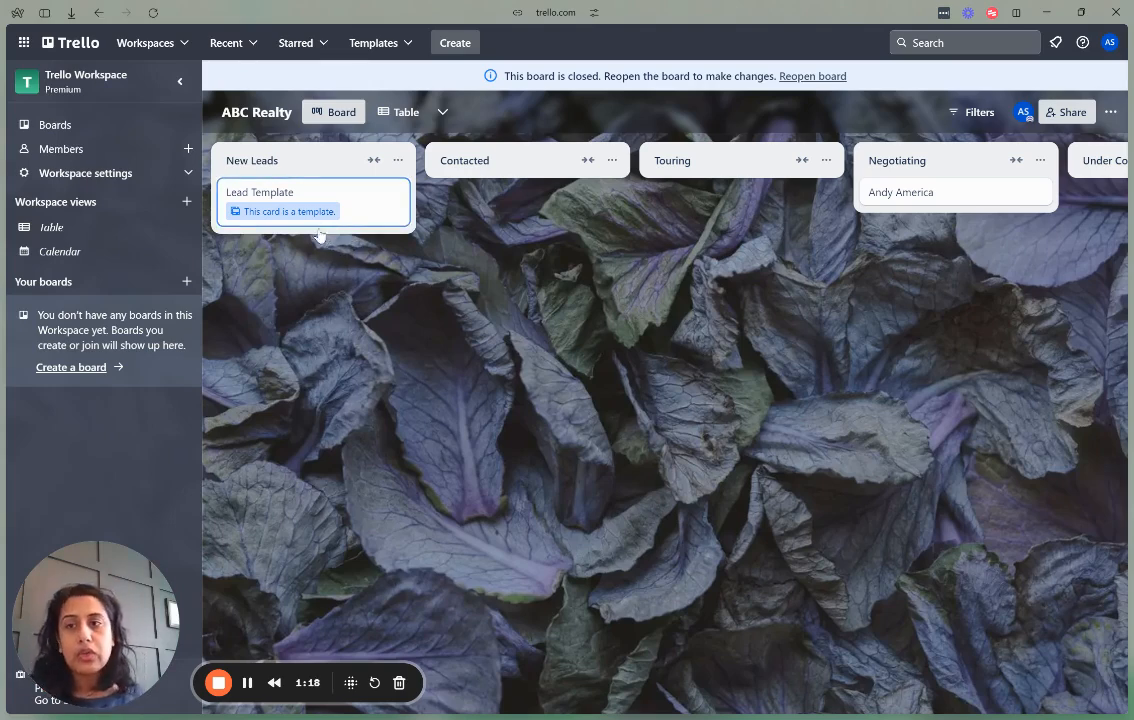
Create a board titled 'ABC Realty' using the dark starry-sky background thumbnail.
left_click(185, 282)
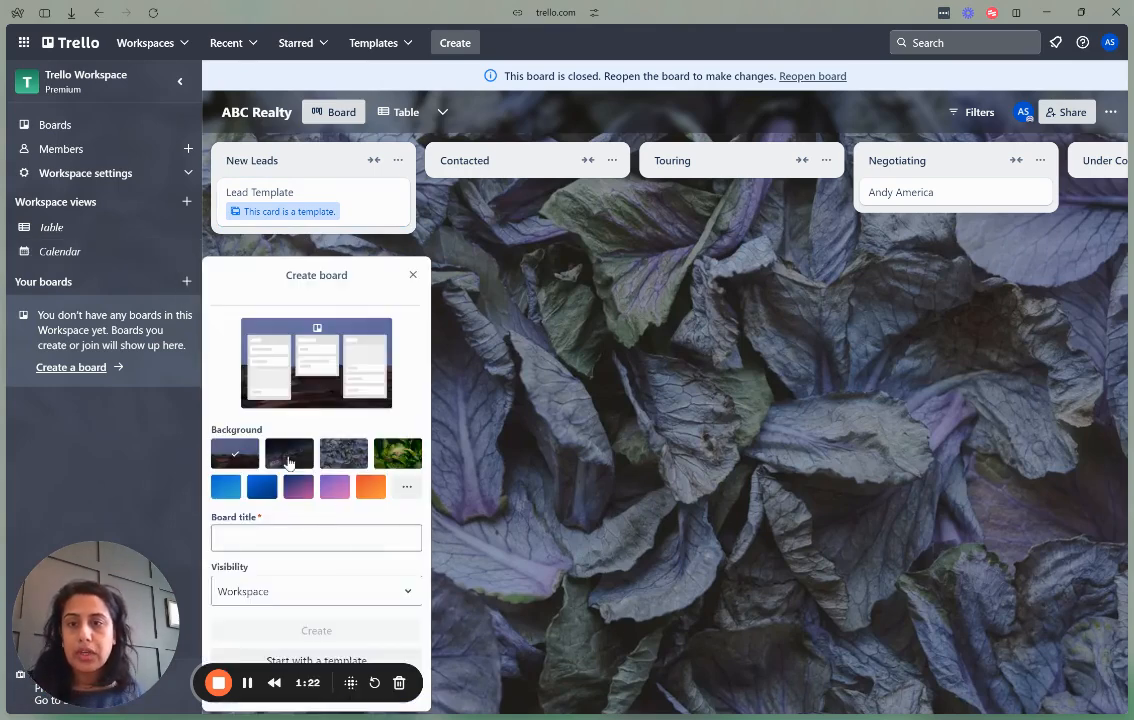
left_click(286, 466)
left_click(367, 545)
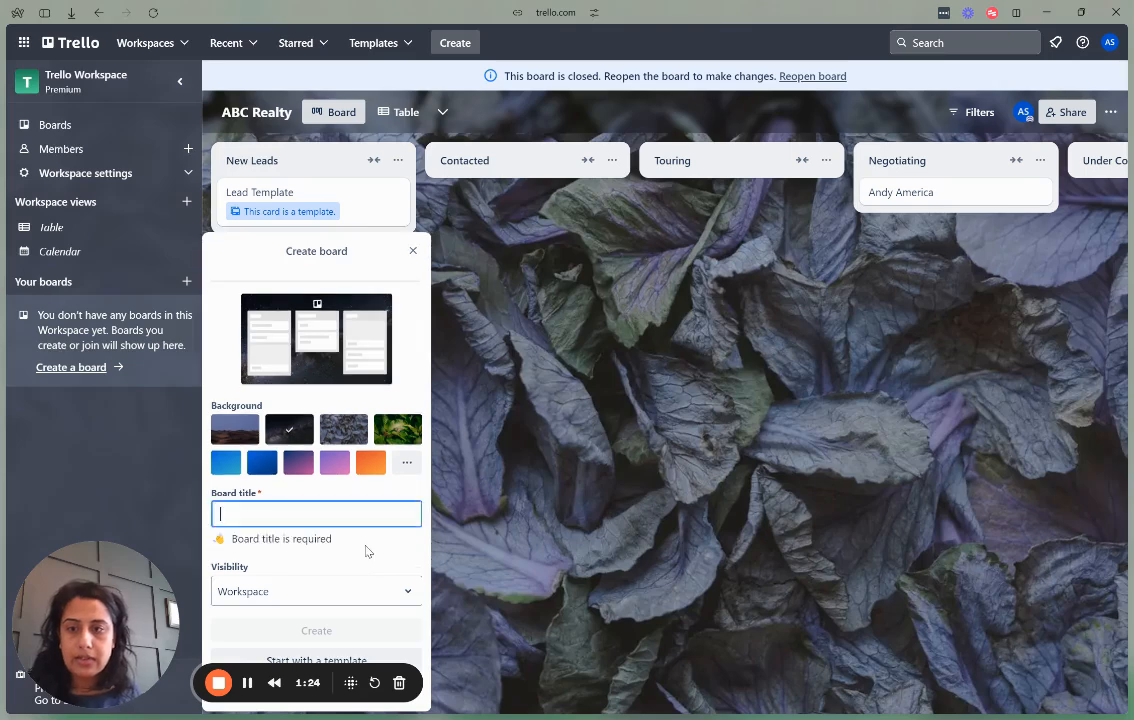
type("ABC Realty")
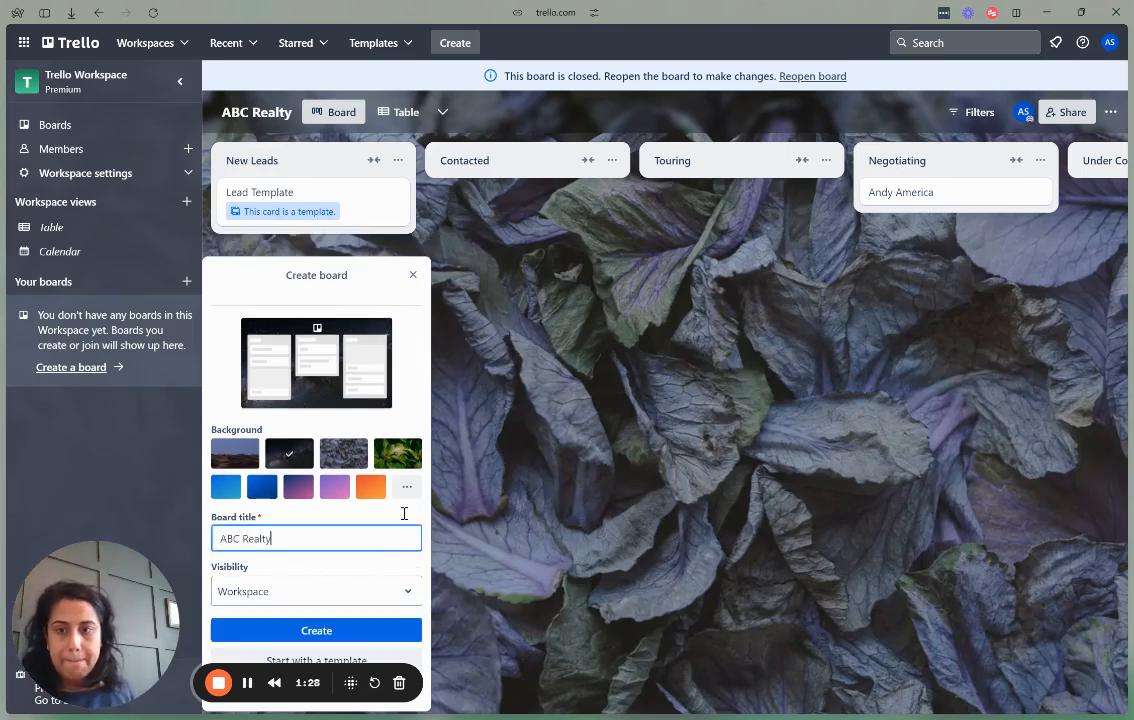
left_click(382, 629)
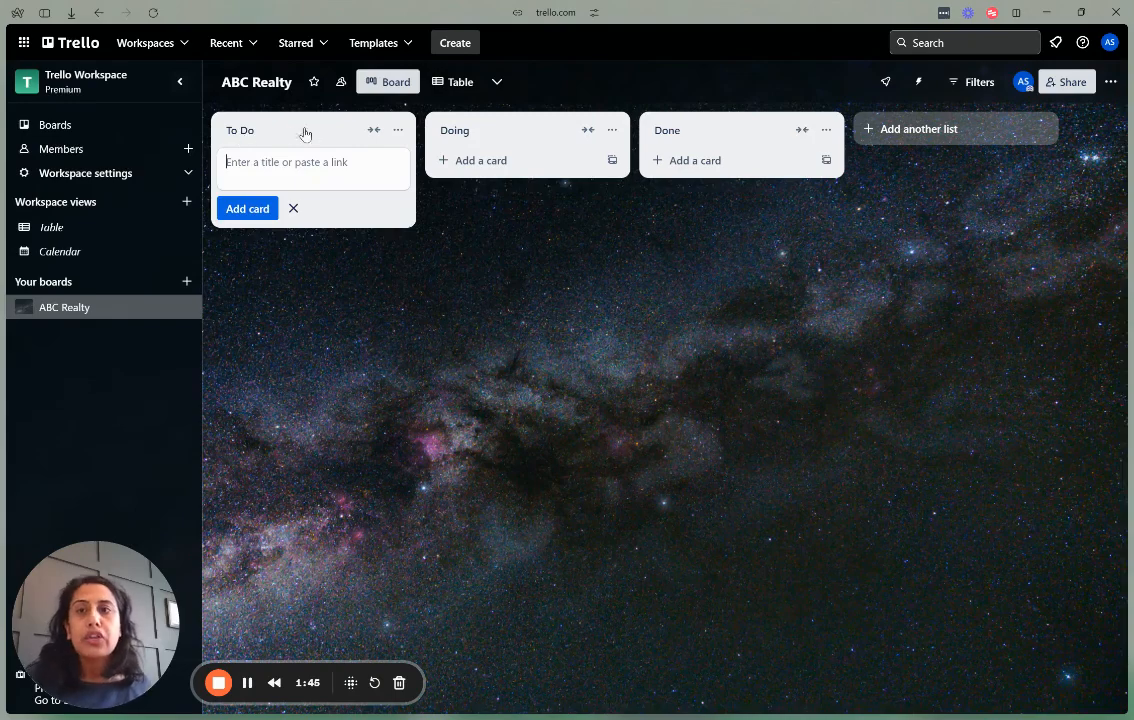
Rename the To Do, Doing and Done lists to New Leads, Contacted and Touring.
left_click(259, 131)
type("New Leads")
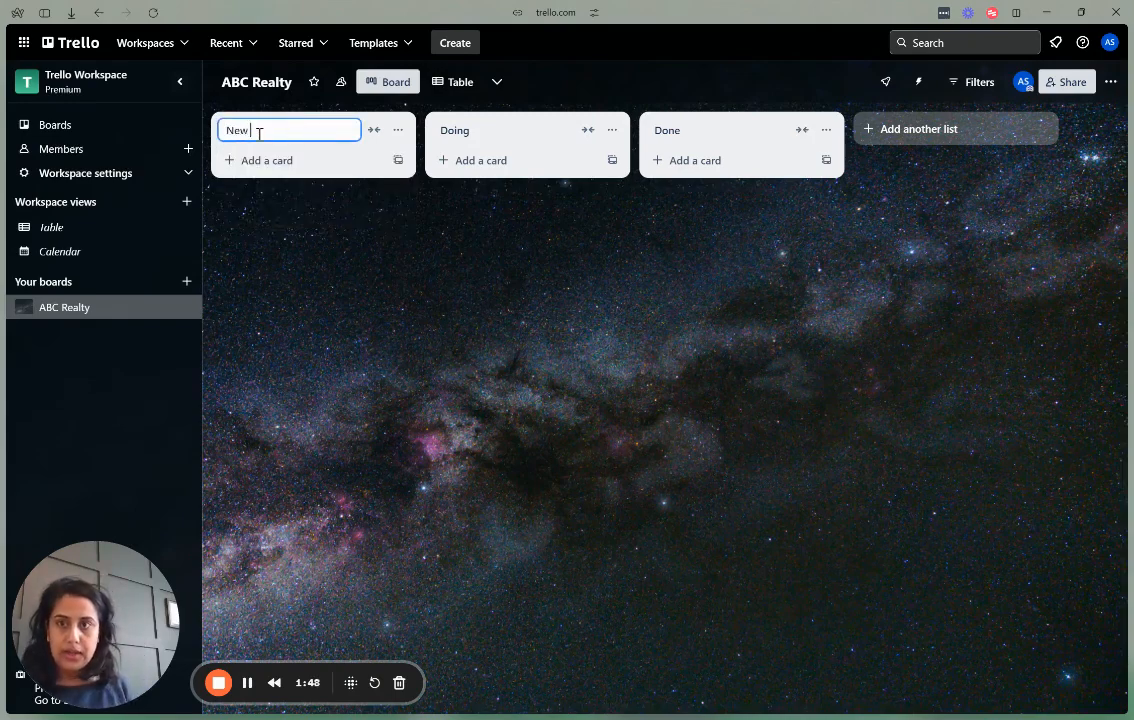
left_click(477, 132)
type("Contacted")
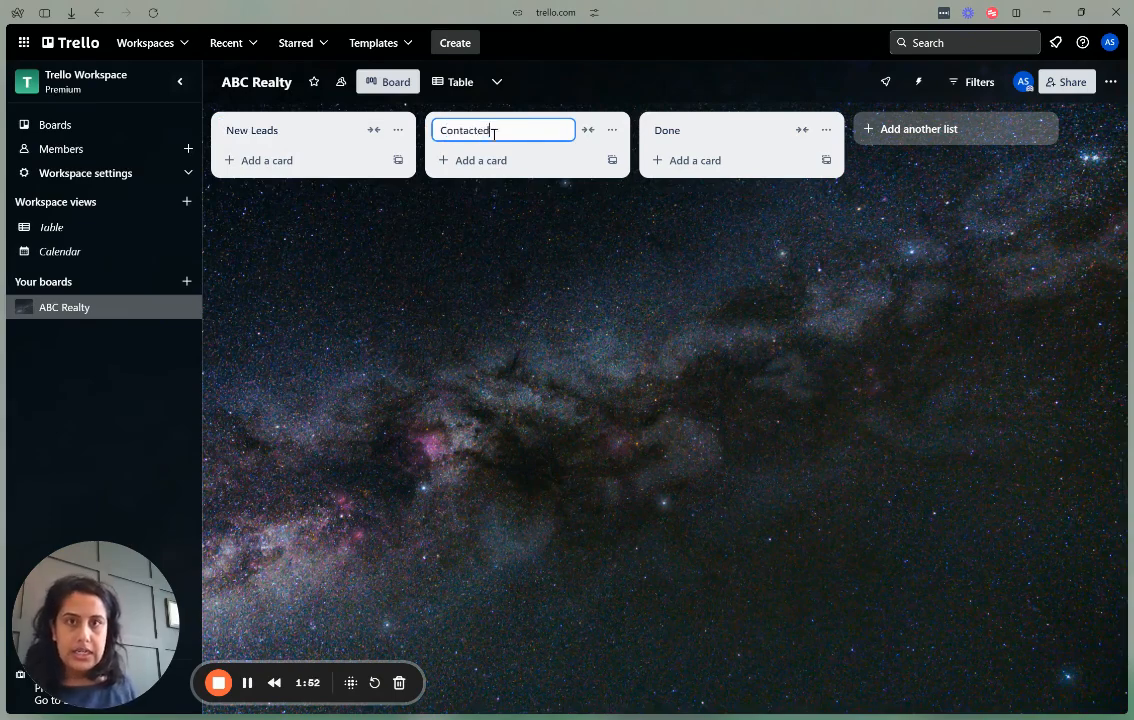
left_click(688, 138)
type("Touring")
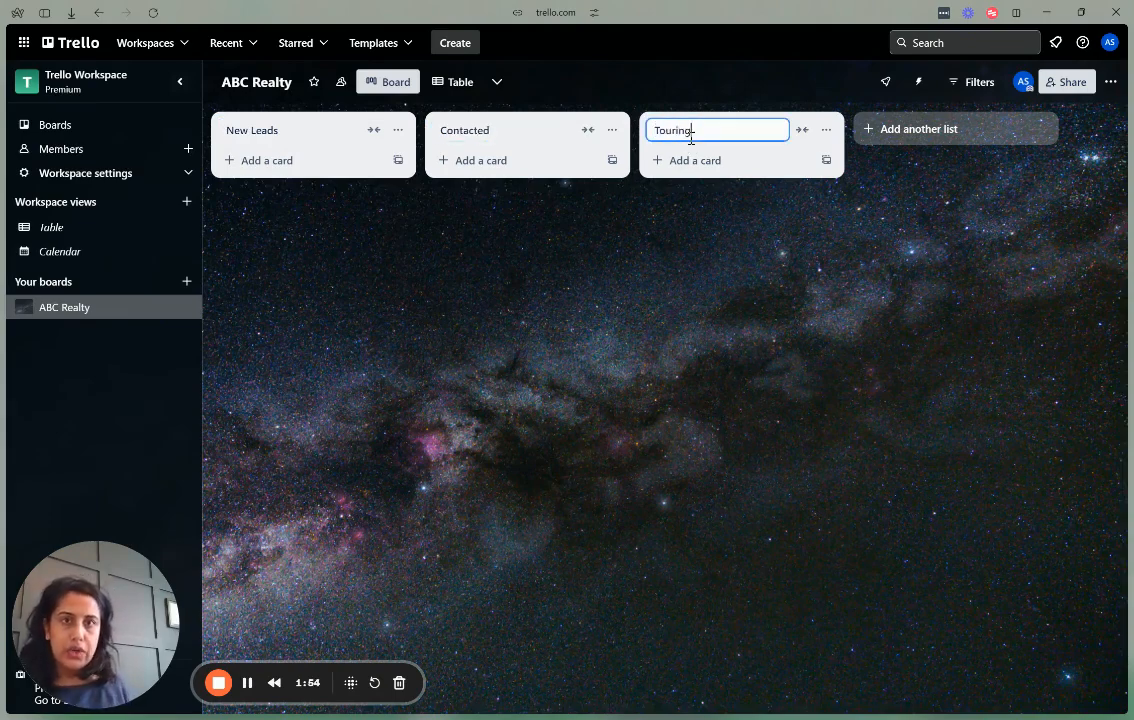
key("Return")
Add four more lists: Negotiating, Under Contract, Closed and Lost.
left_click(893, 129)
type("Negoat")
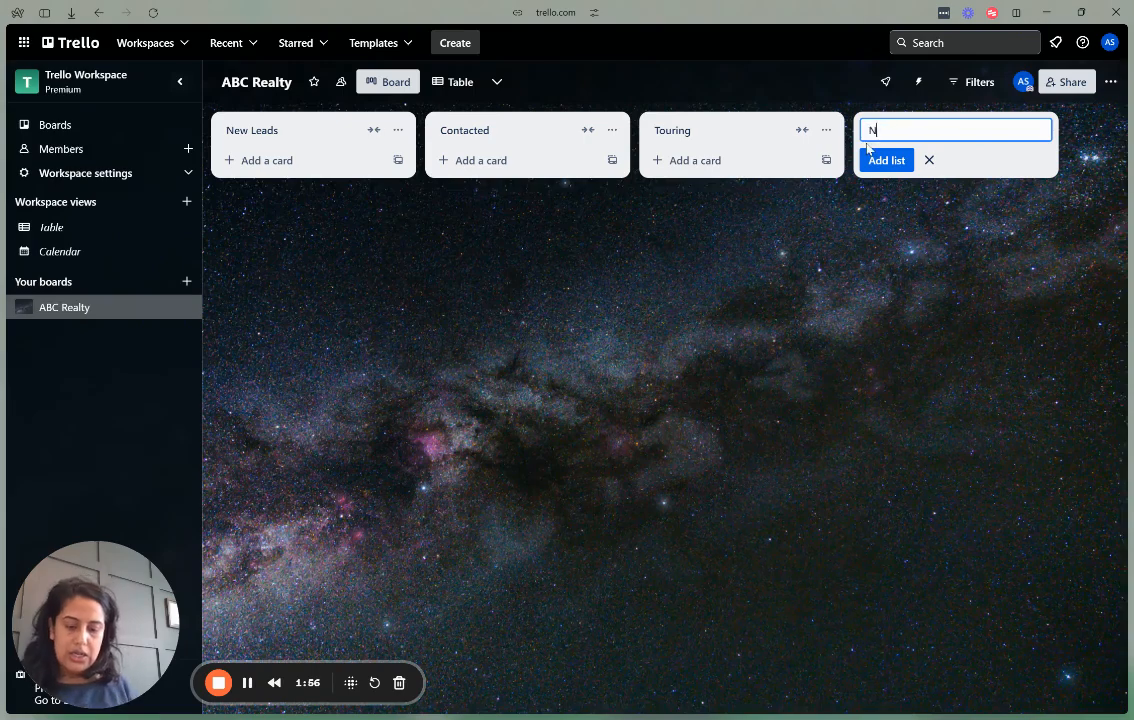
key("BackSpace")
key("BackSpace")
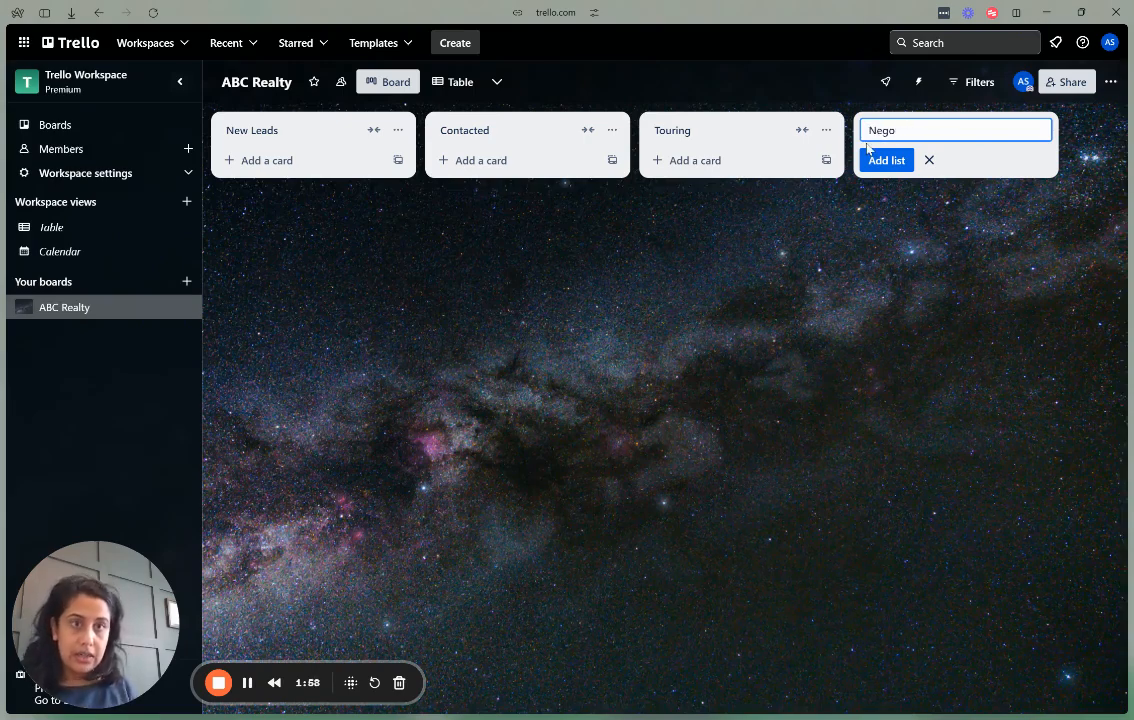
type("tiating")
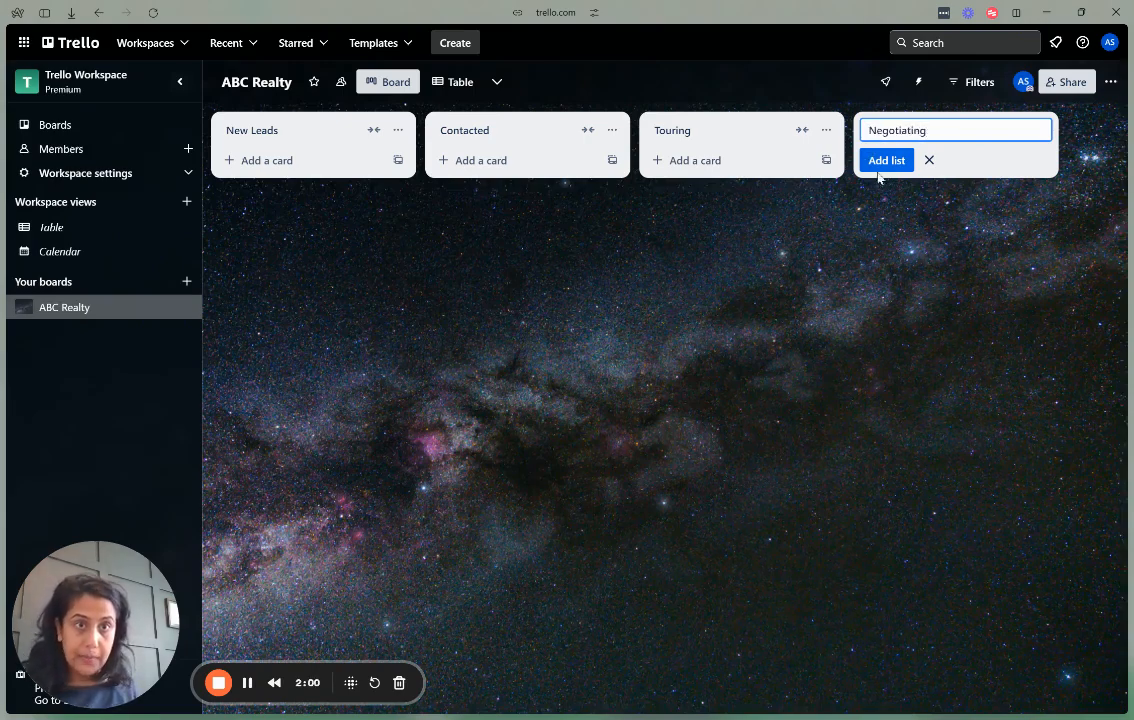
left_click(880, 162)
type("Under Contract")
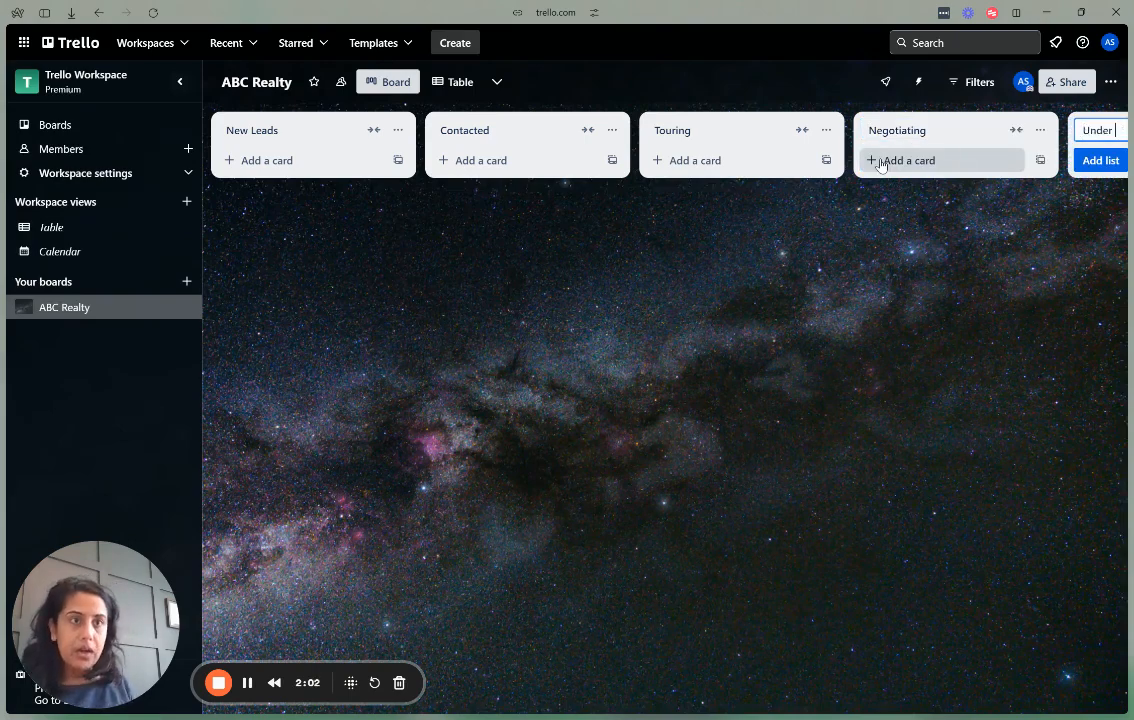
left_click(1071, 160)
type("Closed")
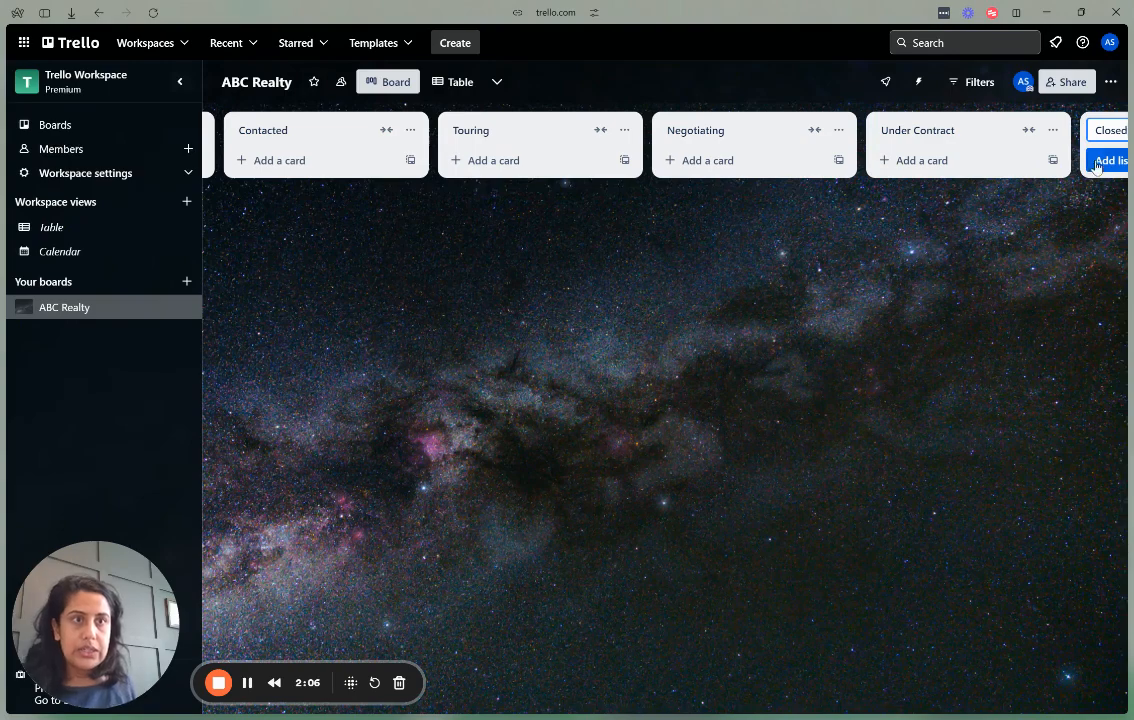
left_click(1107, 163)
type("Lost")
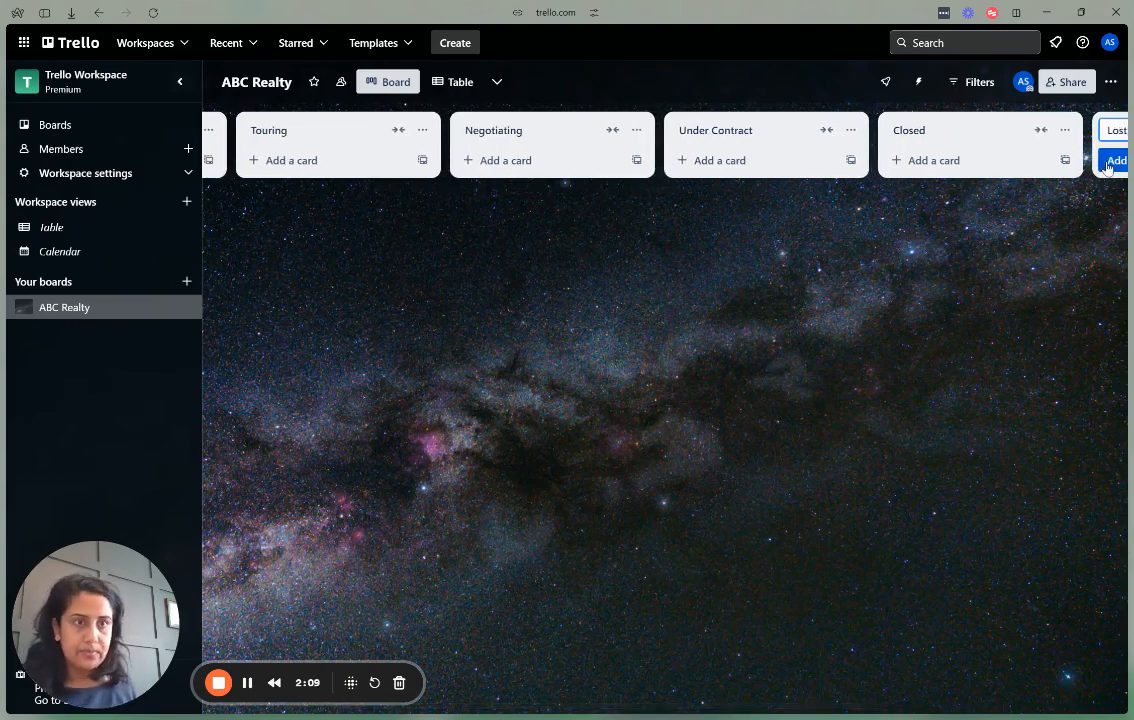
left_click(1107, 163)
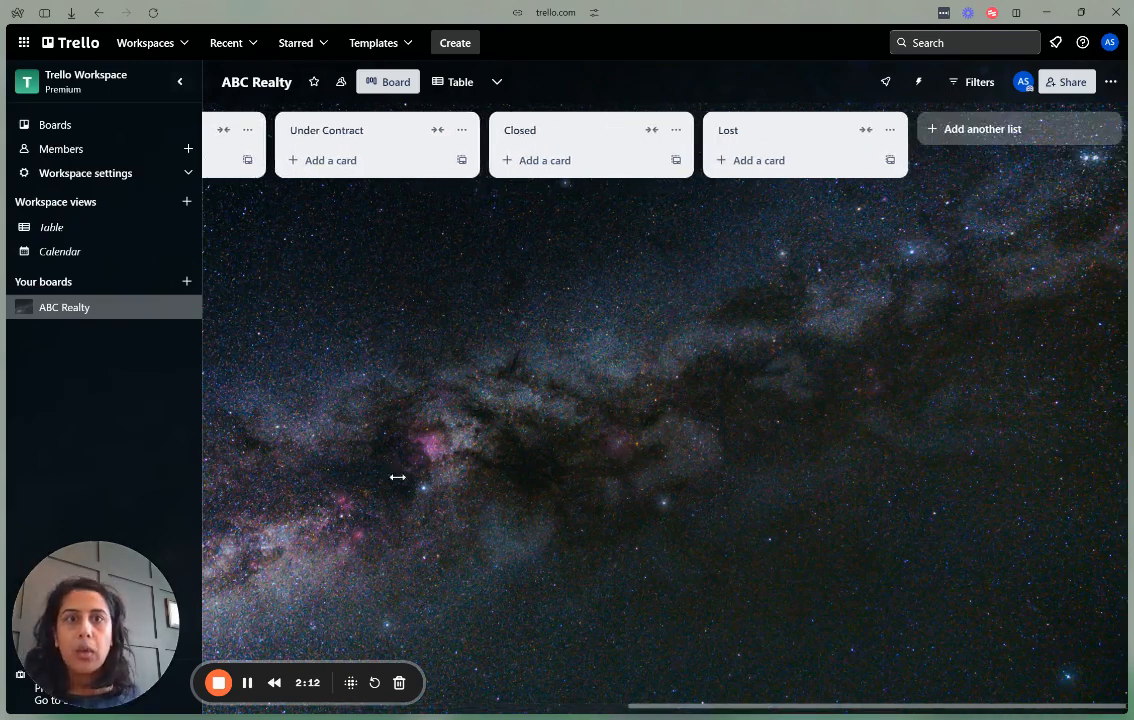
scroll(397, 477, "left", 8)
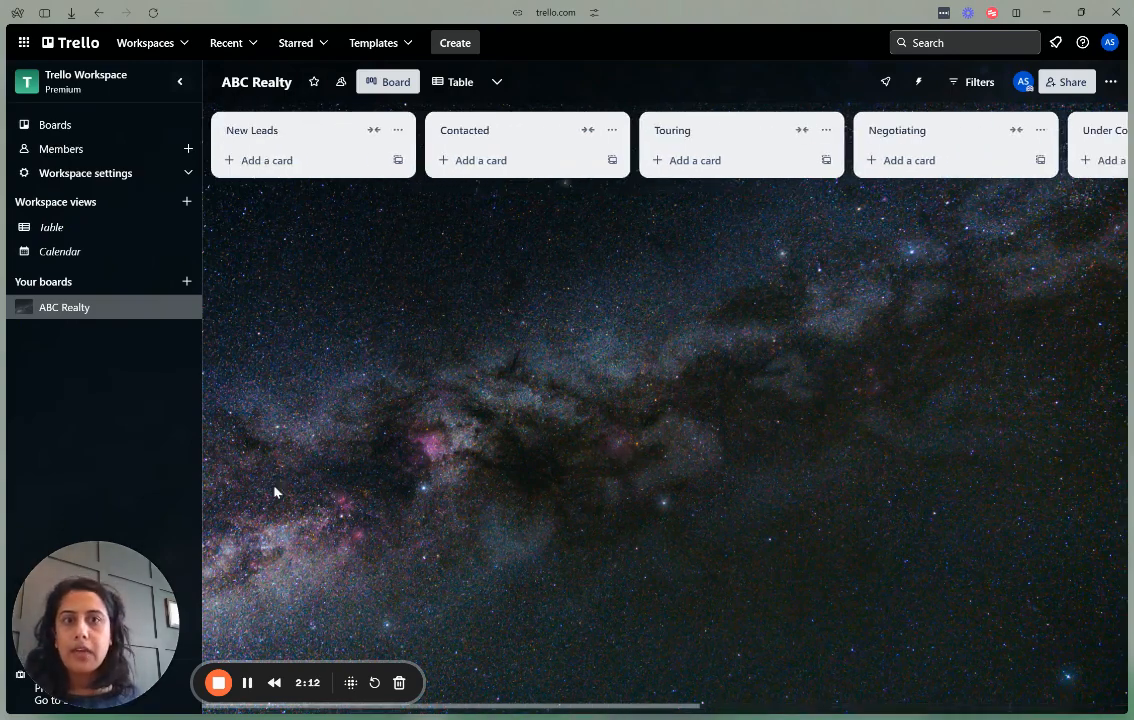
Add a 'Lead Template' card to New Leads, open it, and show its Custom Fields options.
left_click(260, 160)
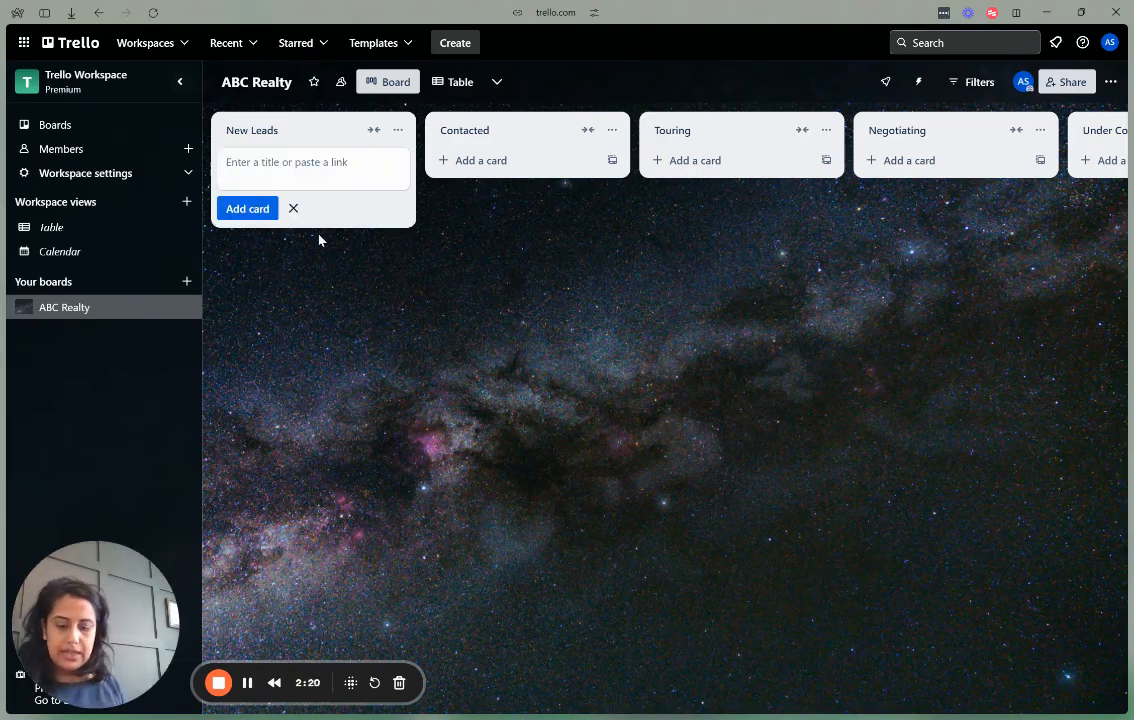
type("Lead Template")
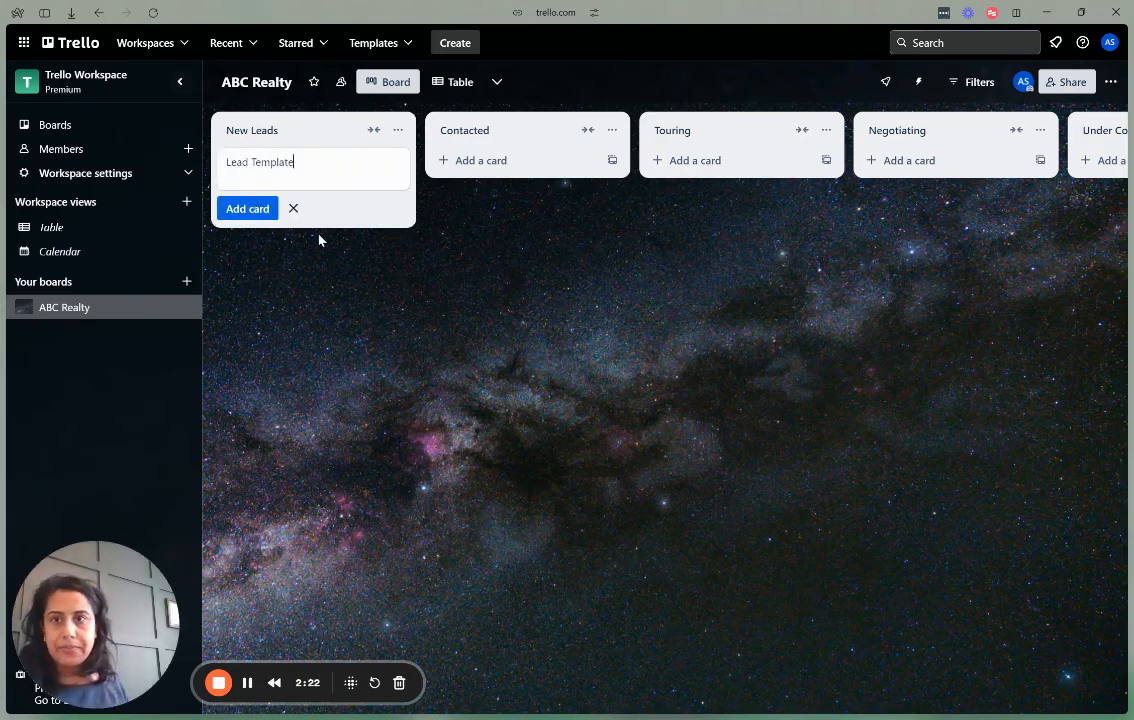
left_click(257, 218)
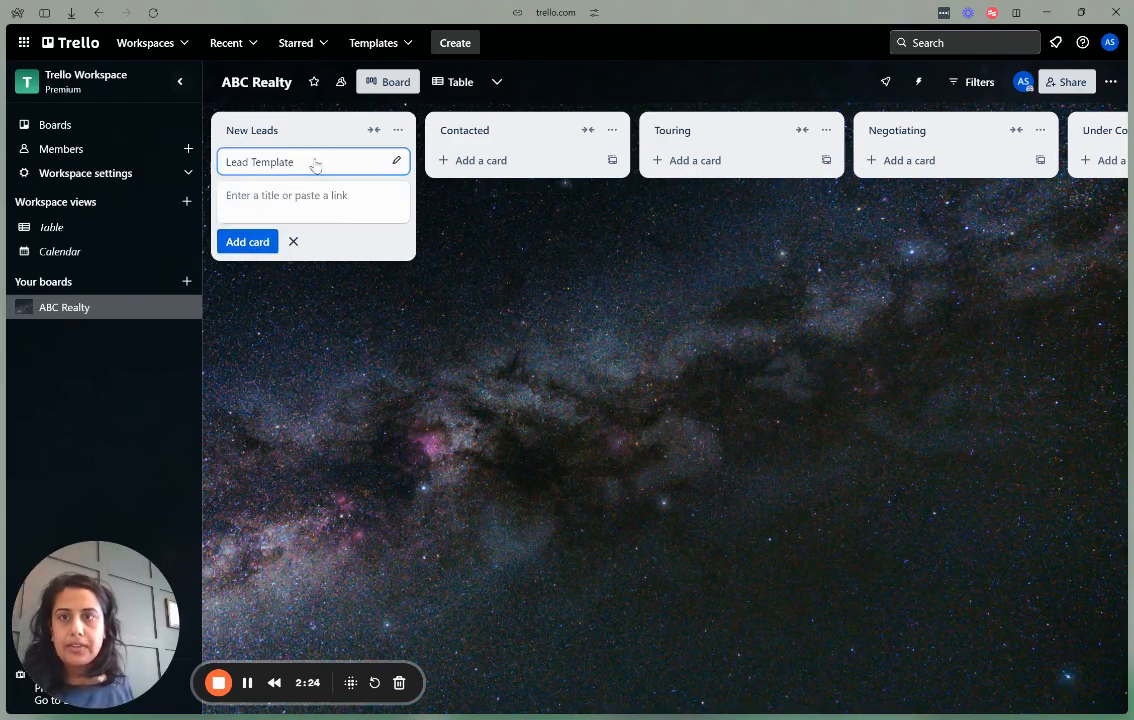
left_click(314, 162)
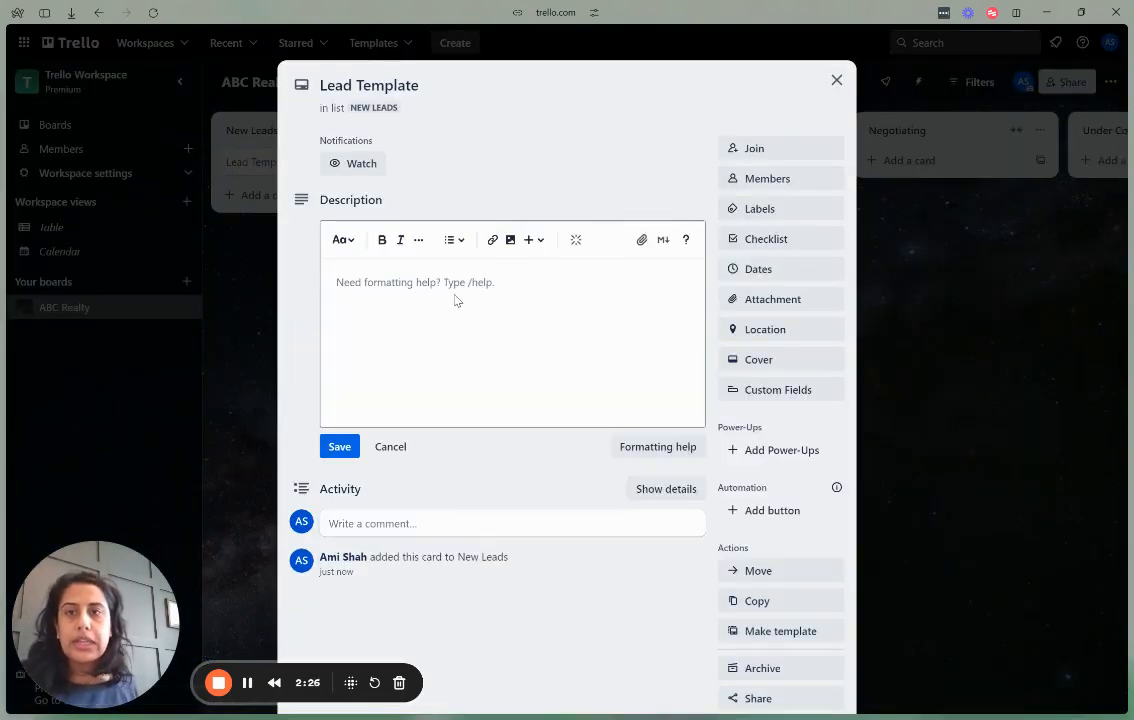
scroll(790, 300, "down", 1)
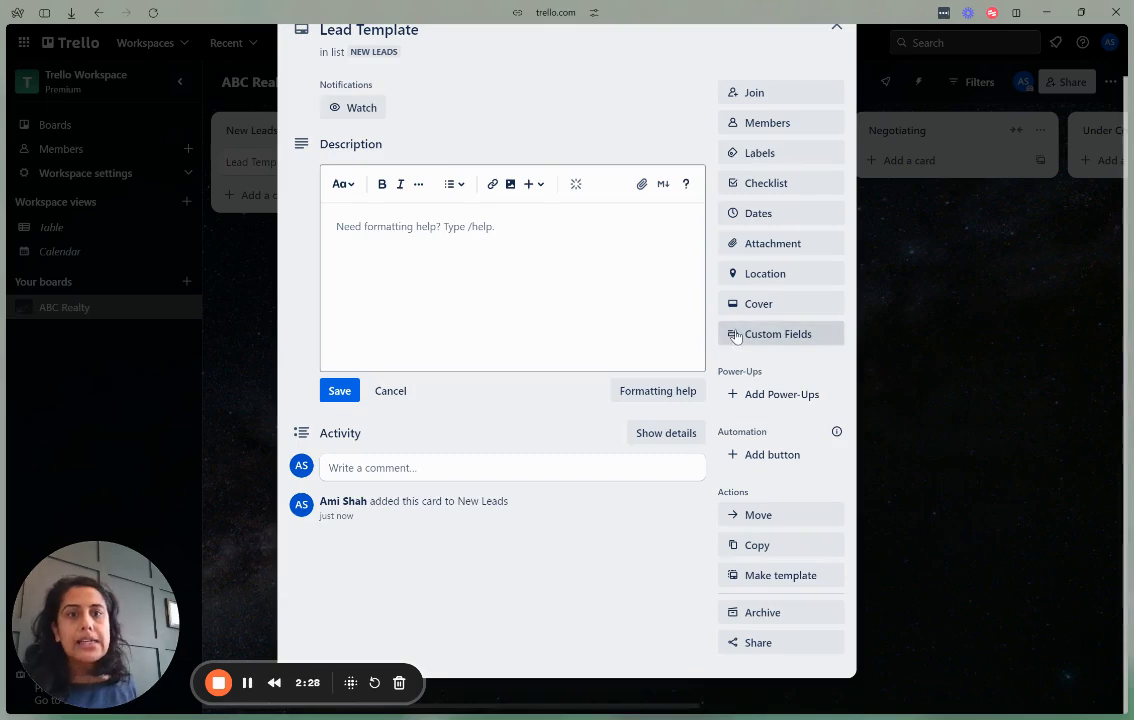
left_click(736, 338)
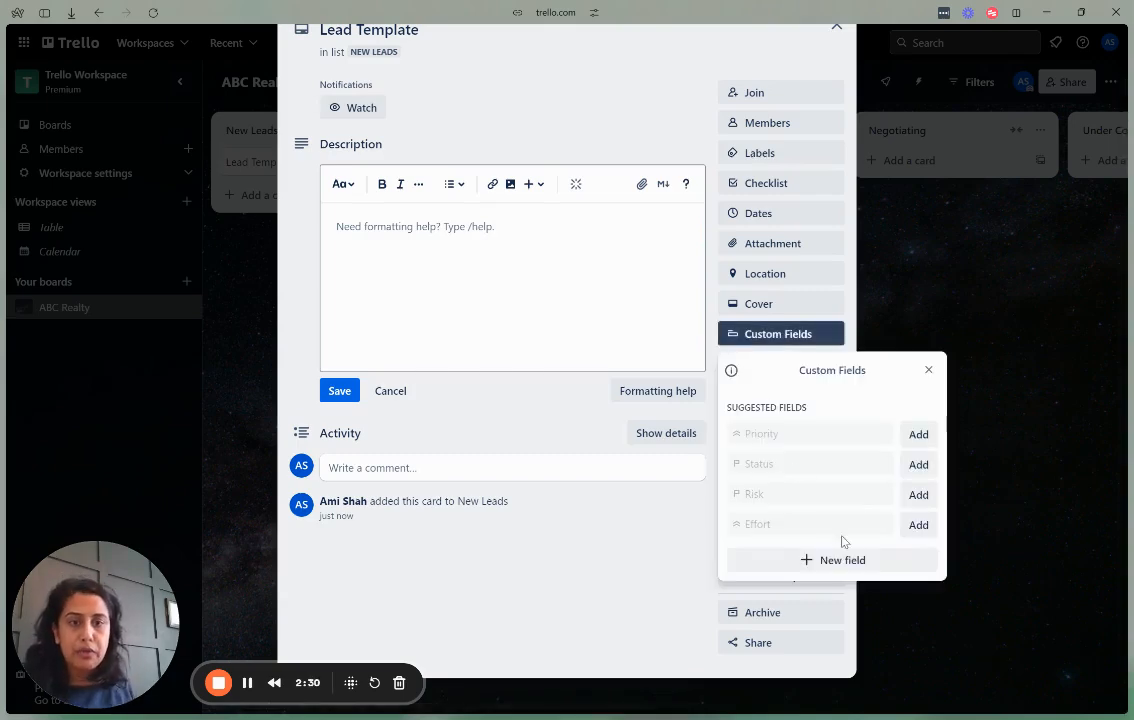
Create Text custom fields 'Lead Name' and 'Email Address' on the card.
left_click(839, 570)
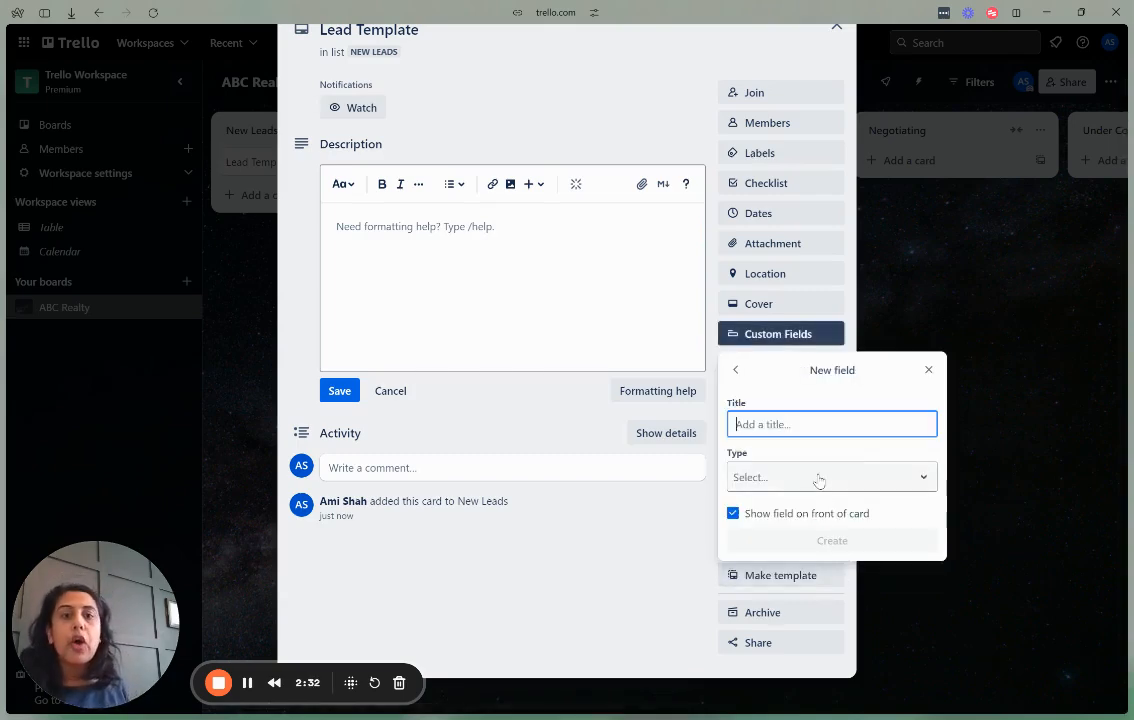
left_click(815, 477)
left_click(805, 612)
left_click(850, 424)
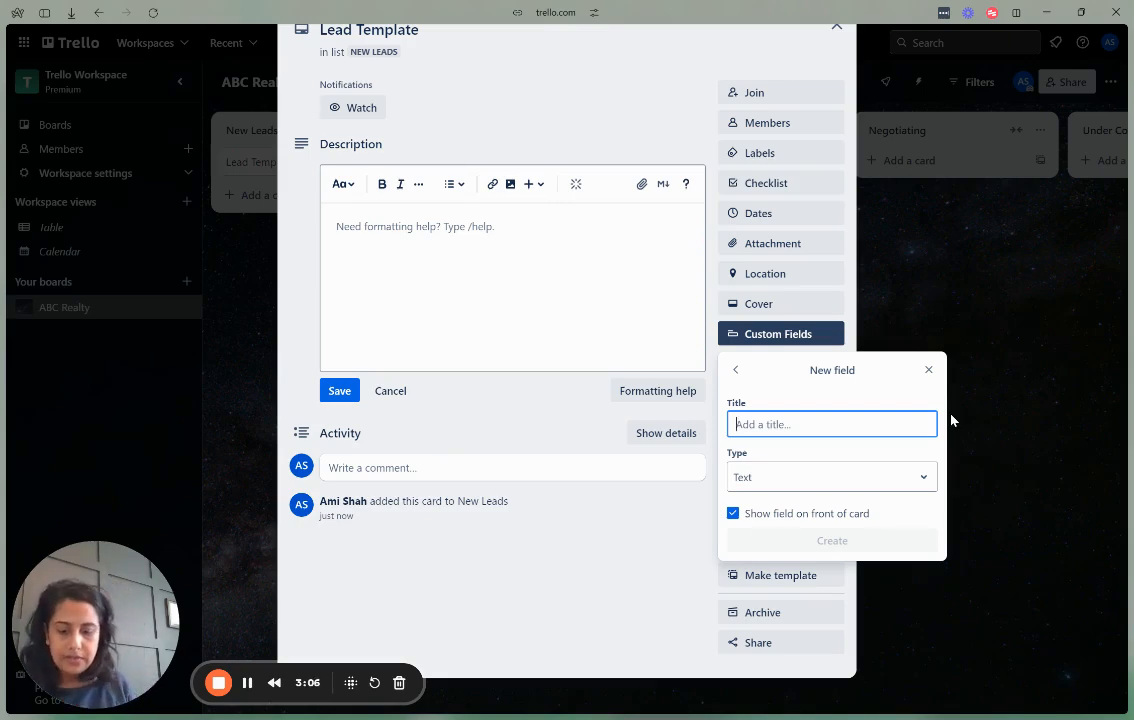
type("Lead Name")
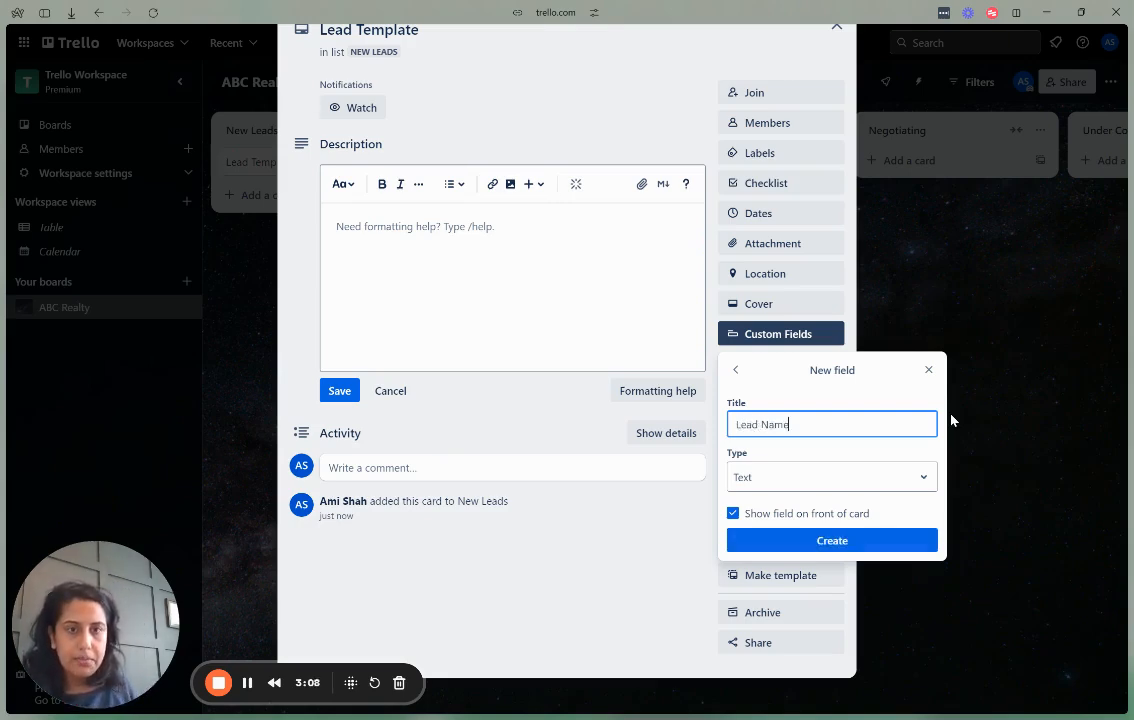
left_click(831, 541)
left_click(832, 590)
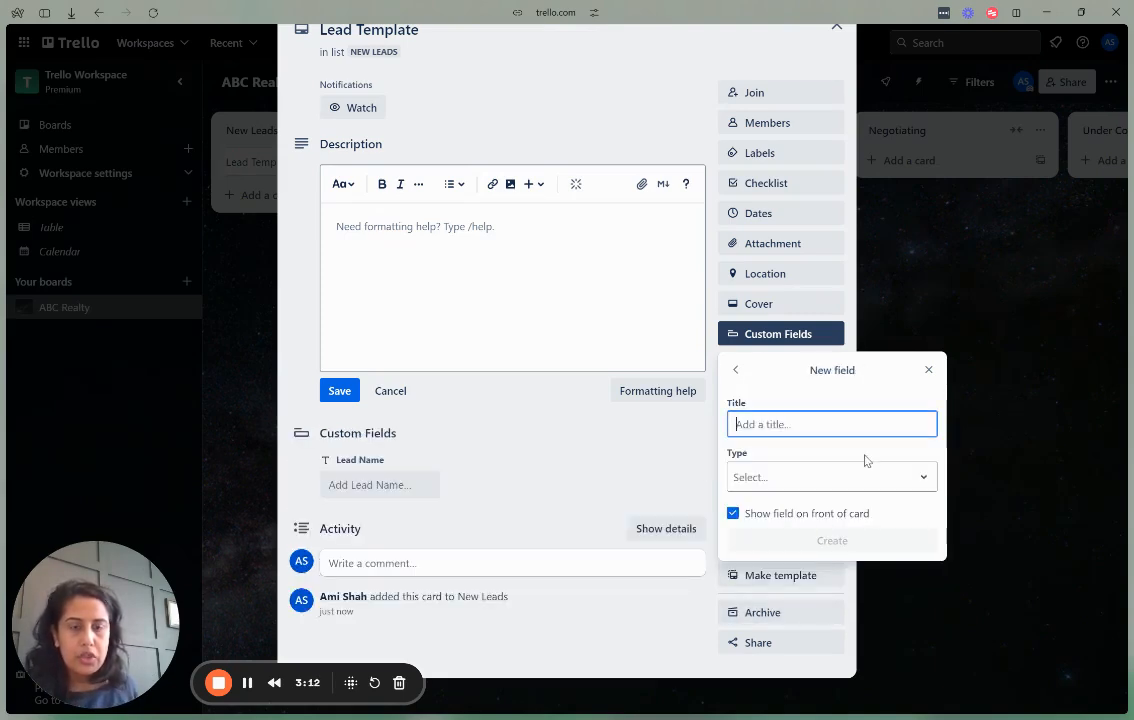
type("Email Address")
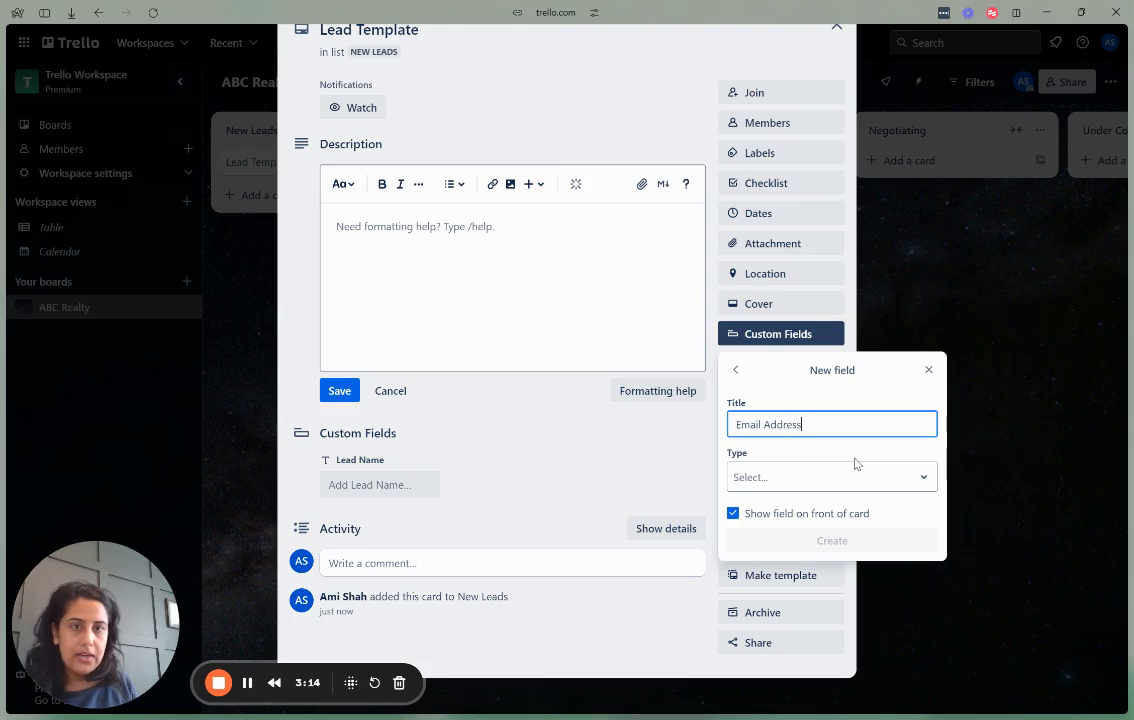
key("Tab")
left_click(855, 474)
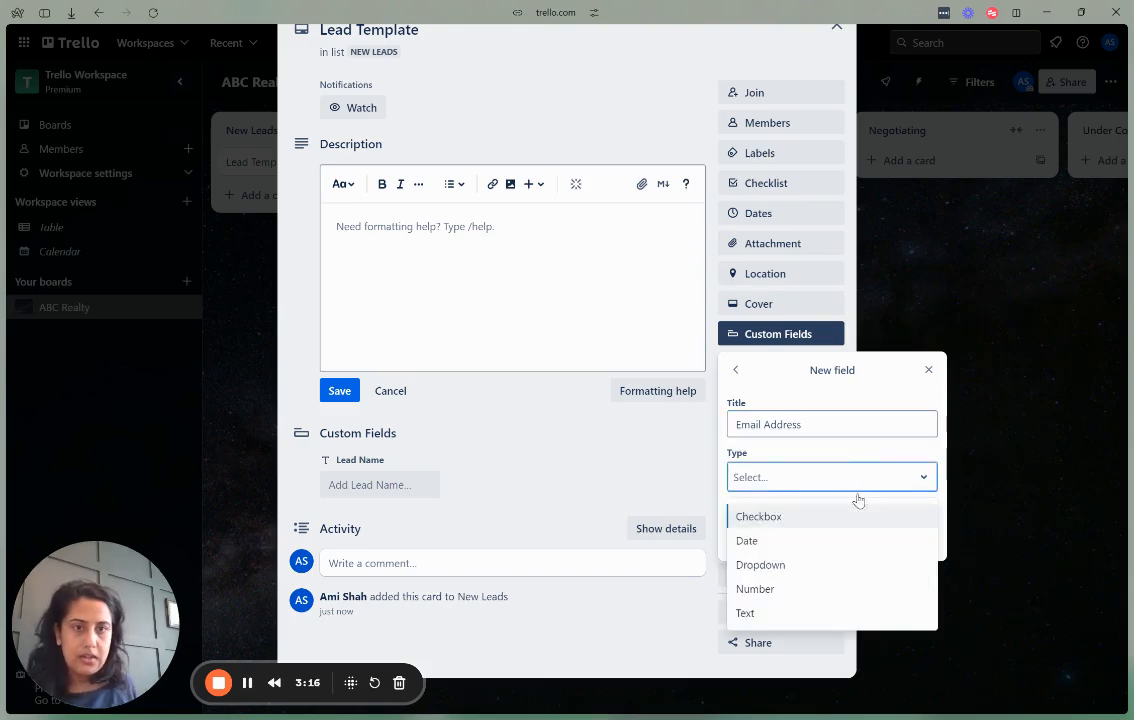
left_click(835, 614)
left_click(857, 555)
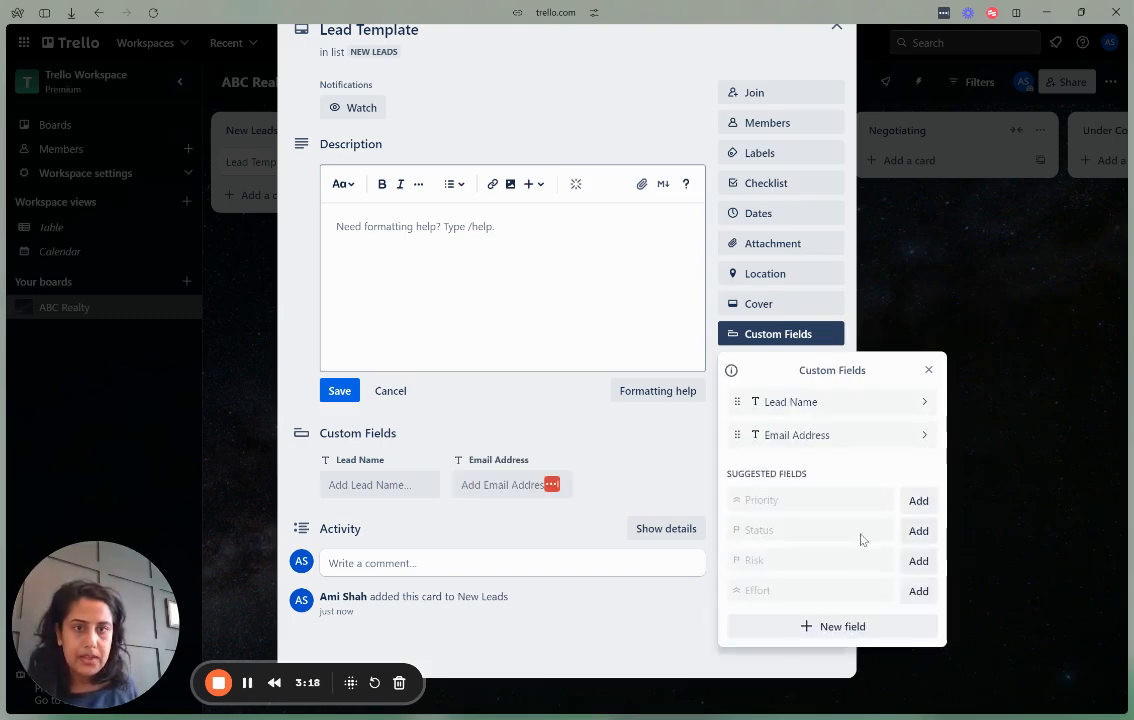
Add Text fields 'Phone Number' and 'Budget', keeping Budget off the card front.
left_click(853, 630)
type("Phone Number")
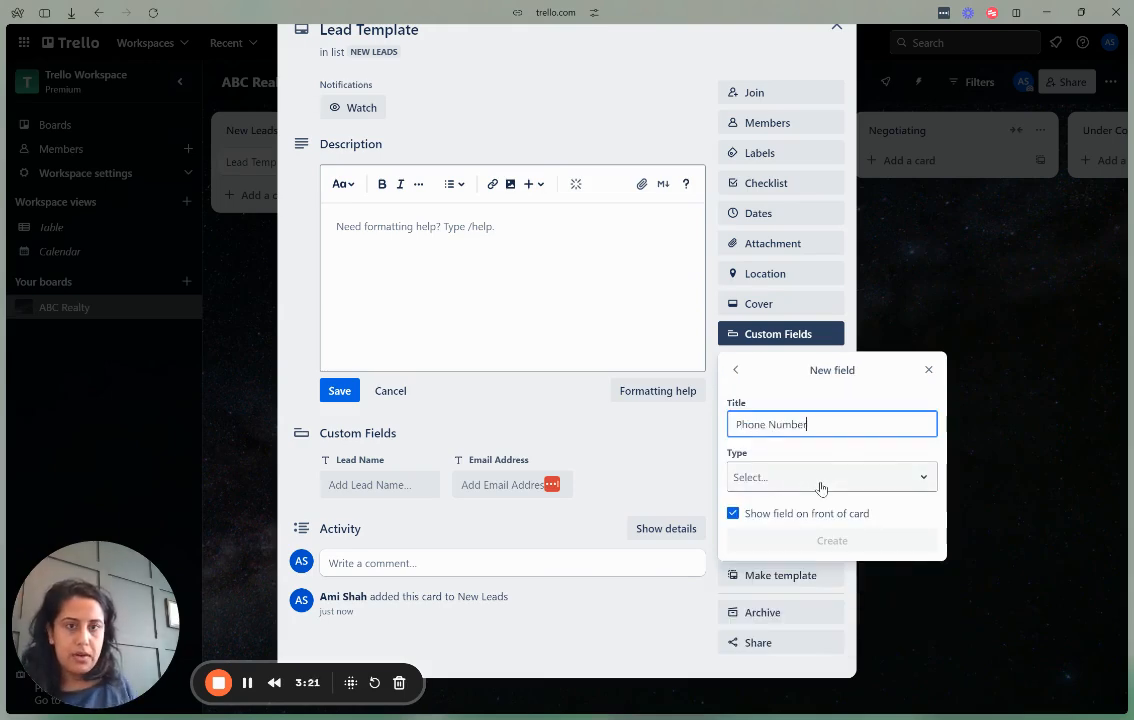
left_click(821, 487)
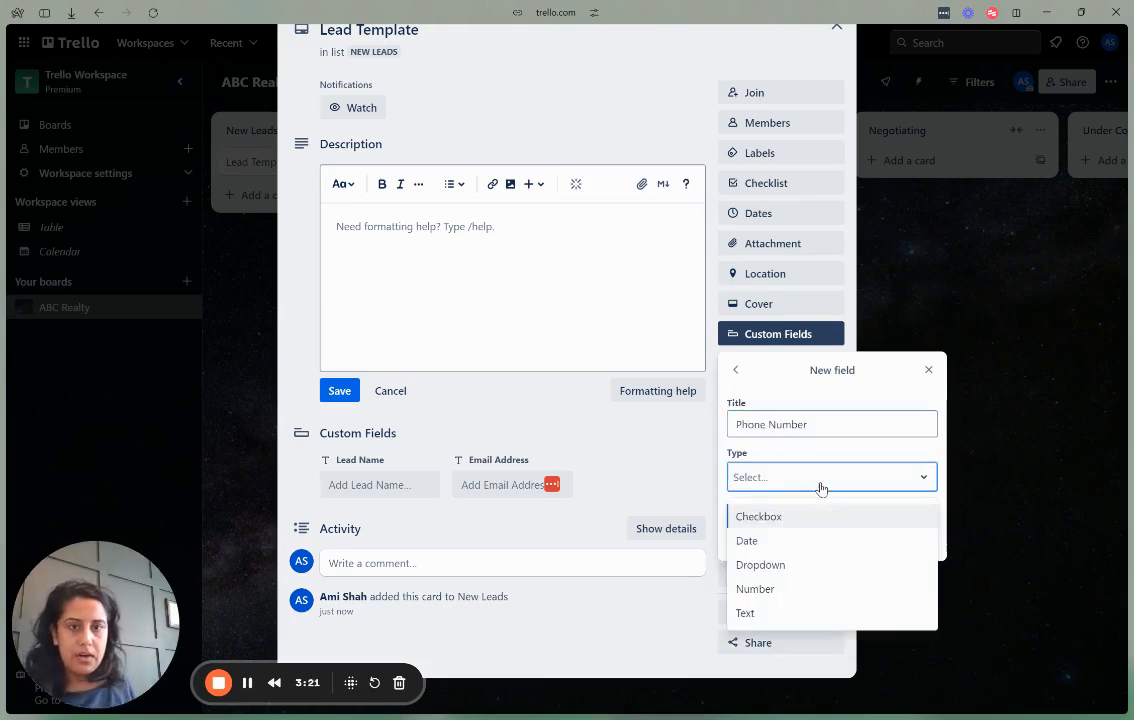
left_click(807, 612)
left_click(832, 540)
left_click(833, 659)
type("Budget")
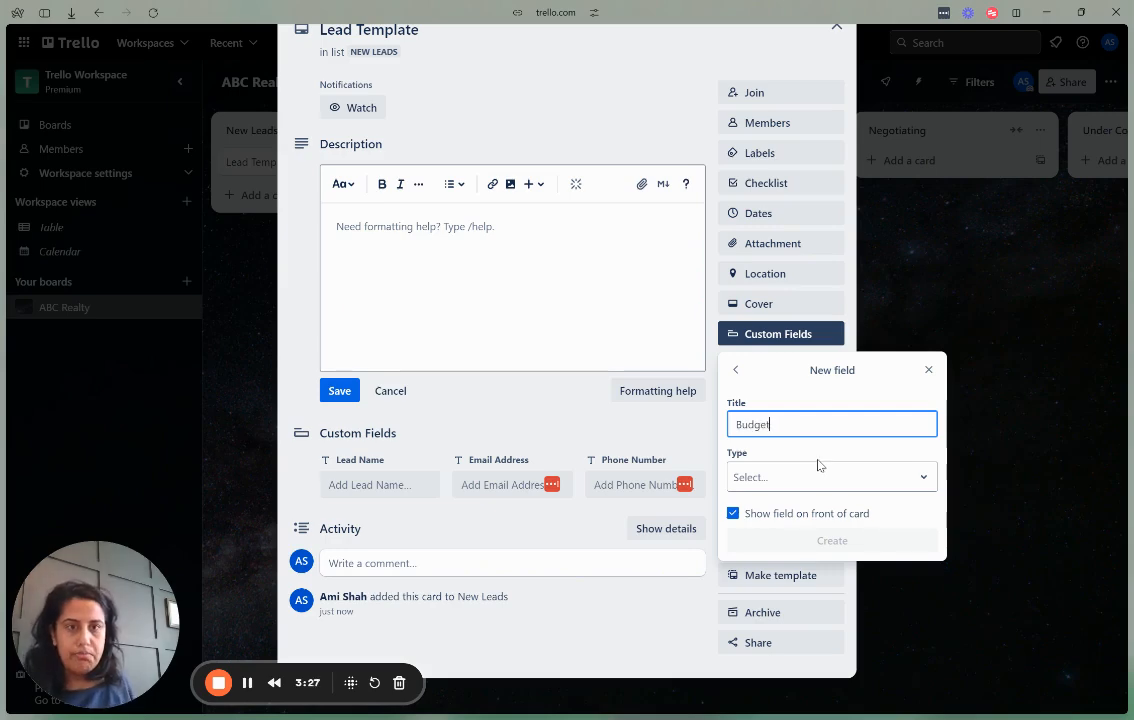
left_click(819, 470)
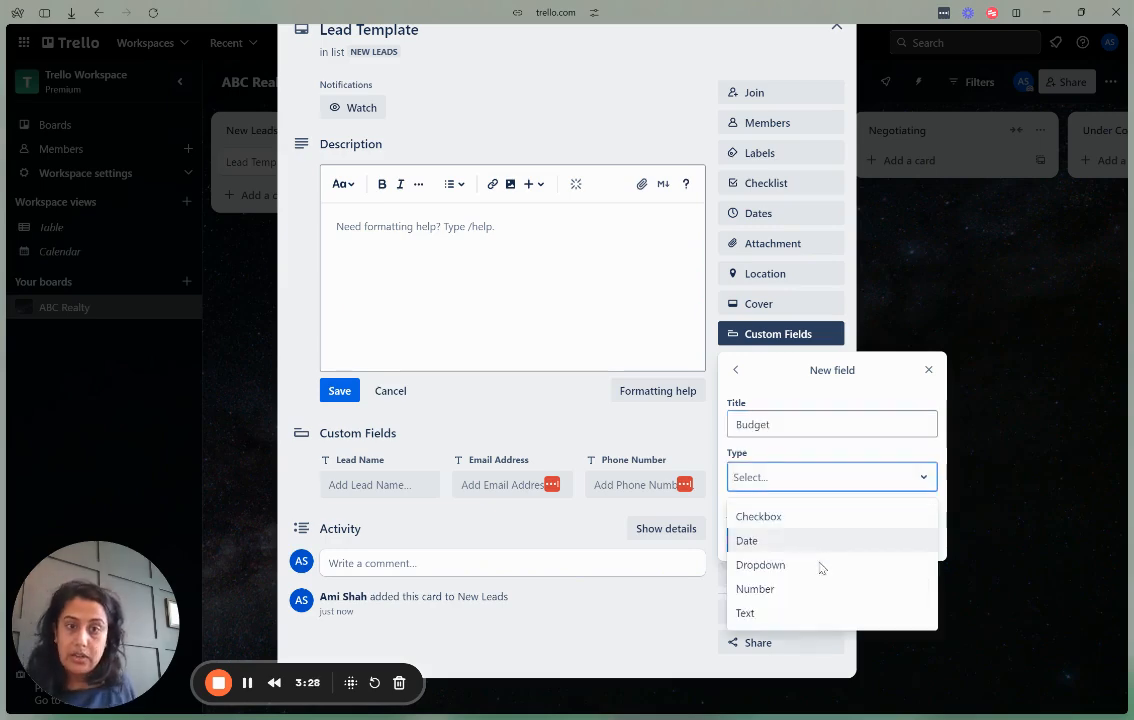
left_click(810, 613)
left_click(732, 511)
left_click(740, 539)
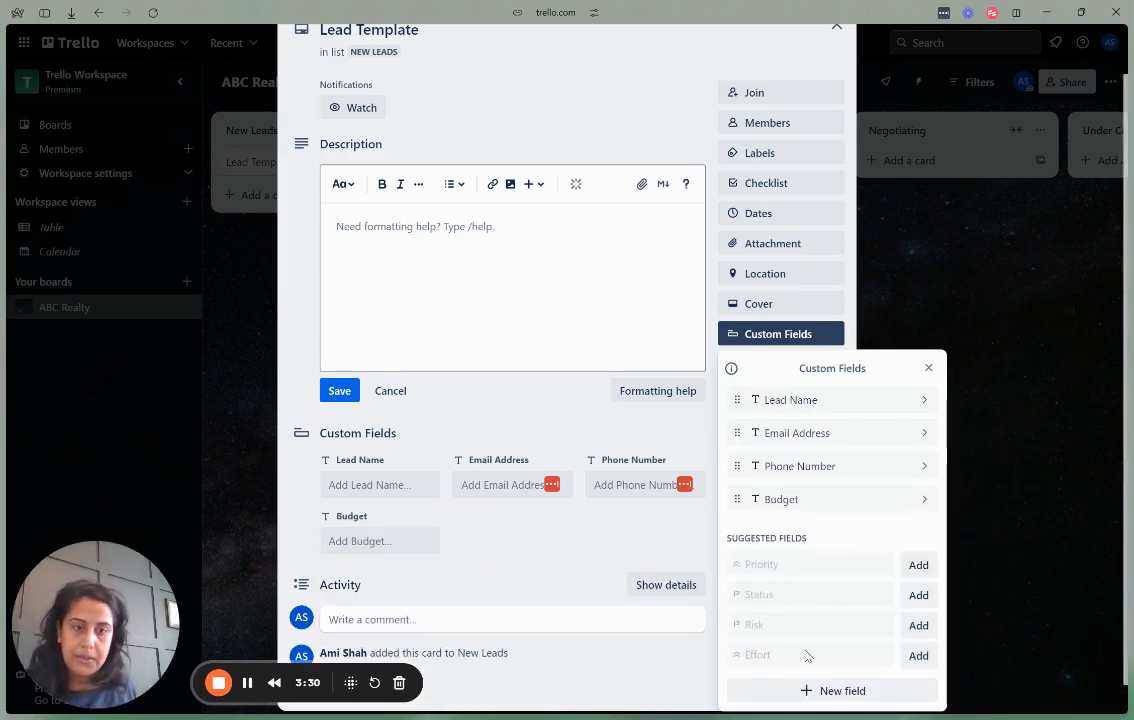
Add Text fields 'Pre-Approved?' and 'Lender Name', keeping Lender Name off the card front.
left_click(805, 688)
type("Pre-Approved?")
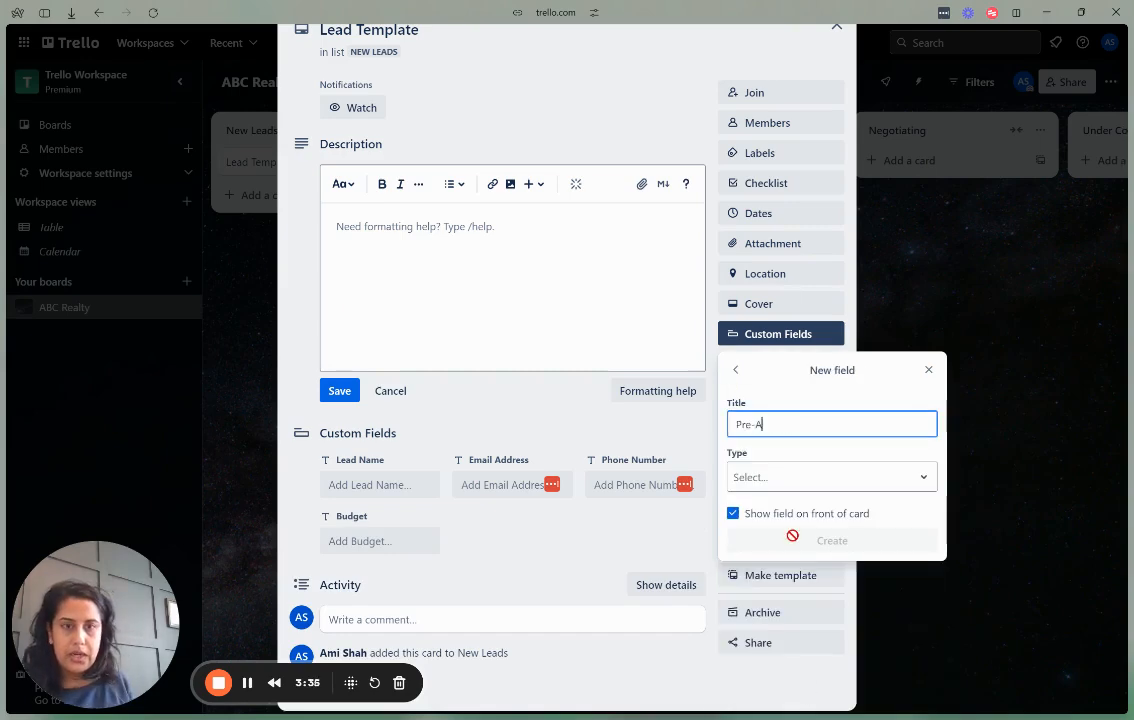
left_click(788, 484)
left_click(810, 611)
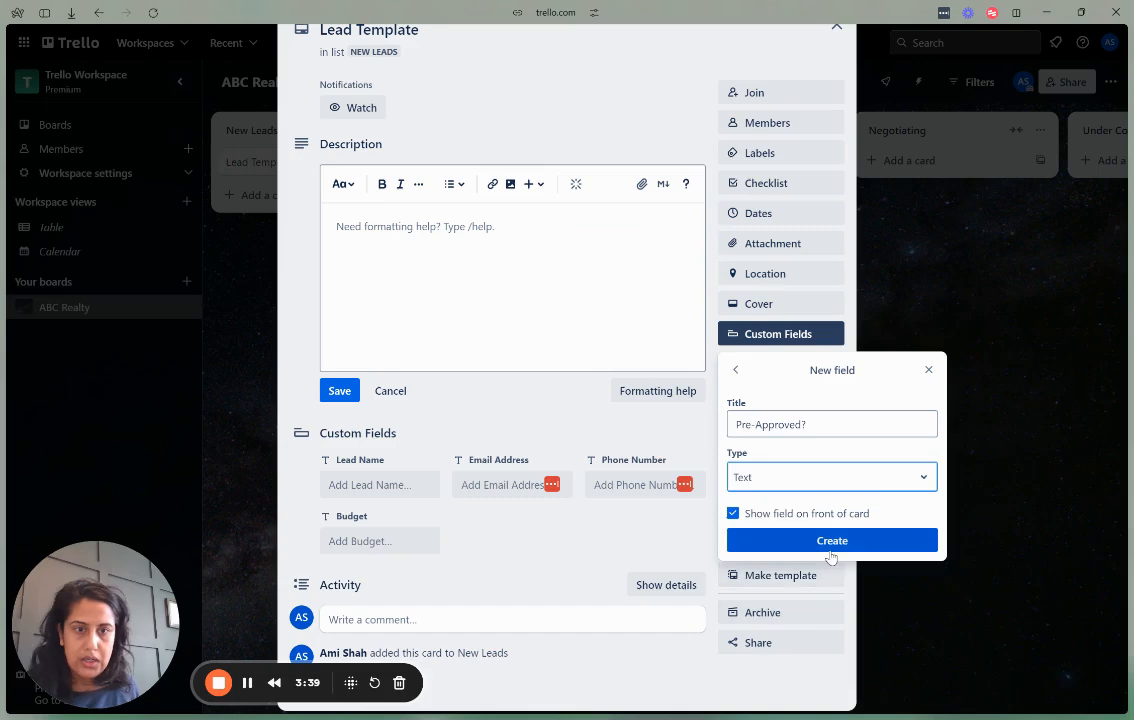
left_click(828, 543)
left_click(836, 689)
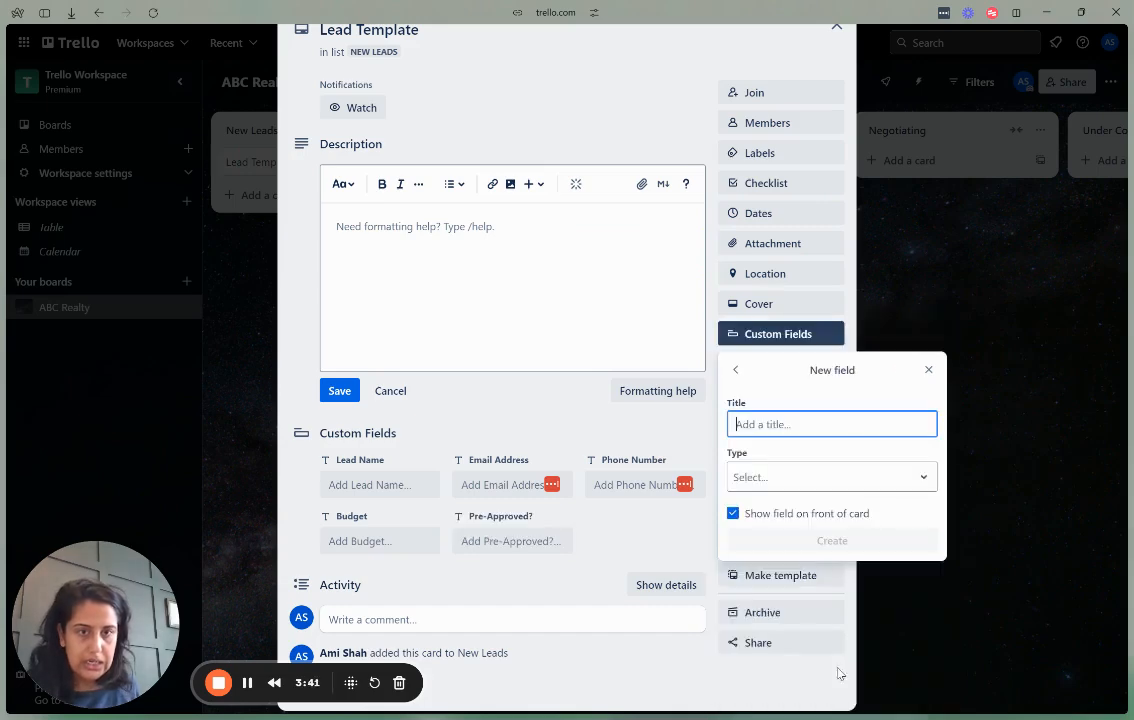
type("Lender Name")
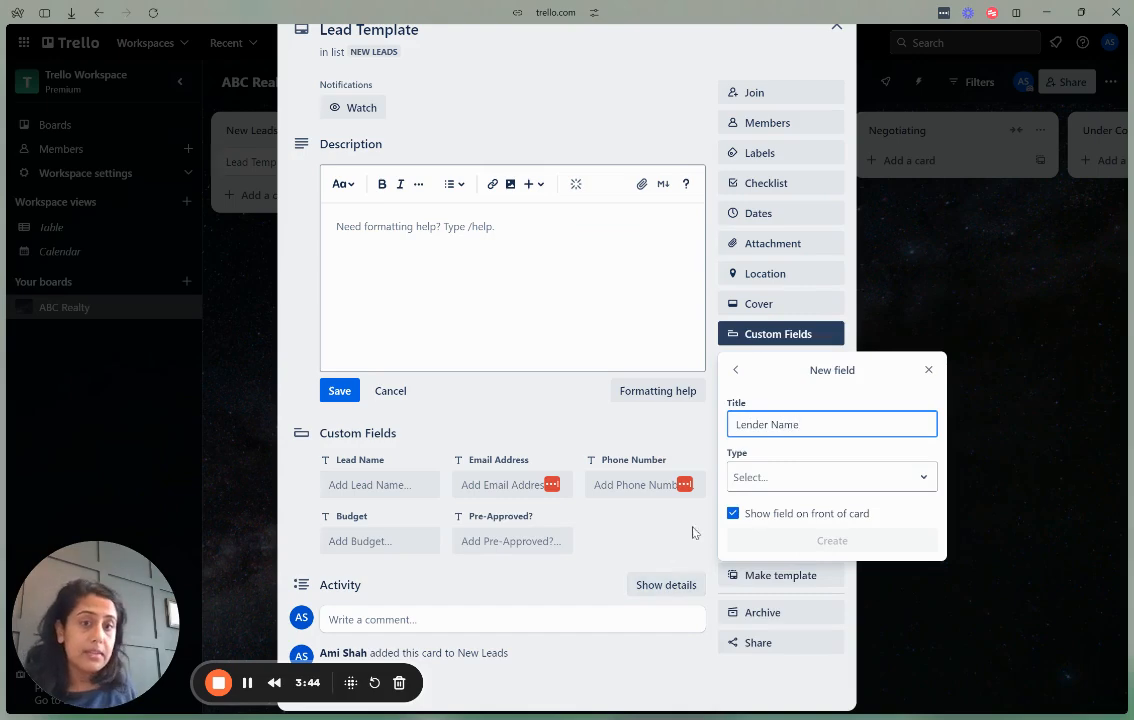
left_click(763, 481)
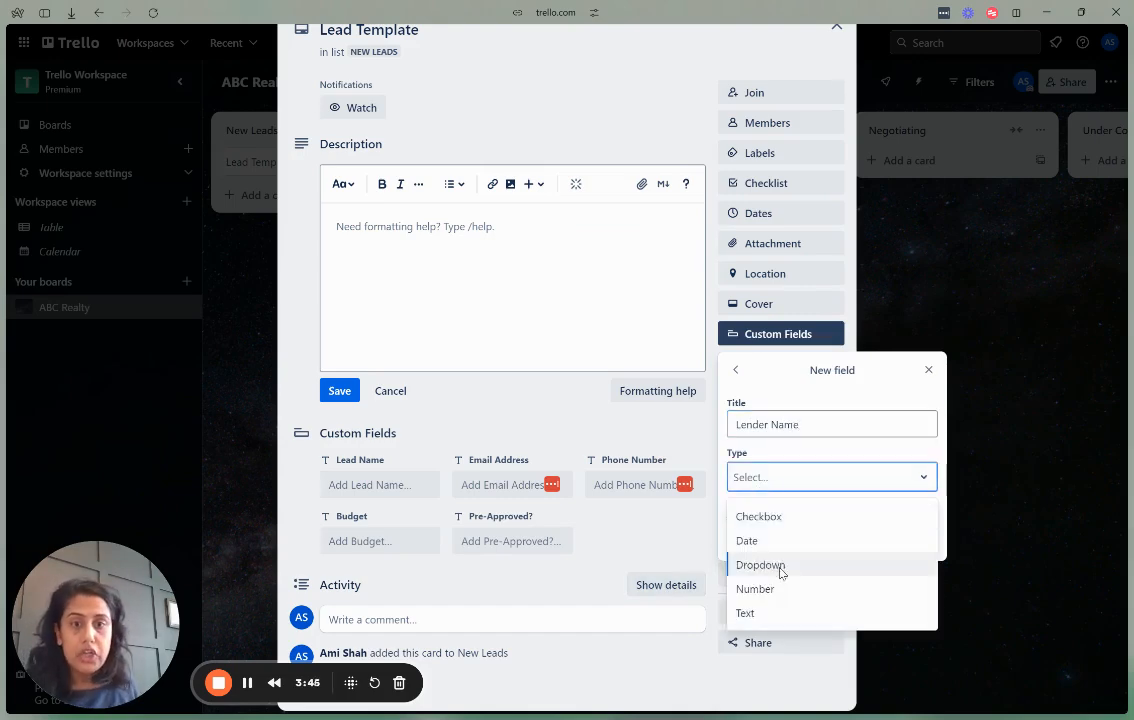
left_click(778, 613)
left_click(752, 516)
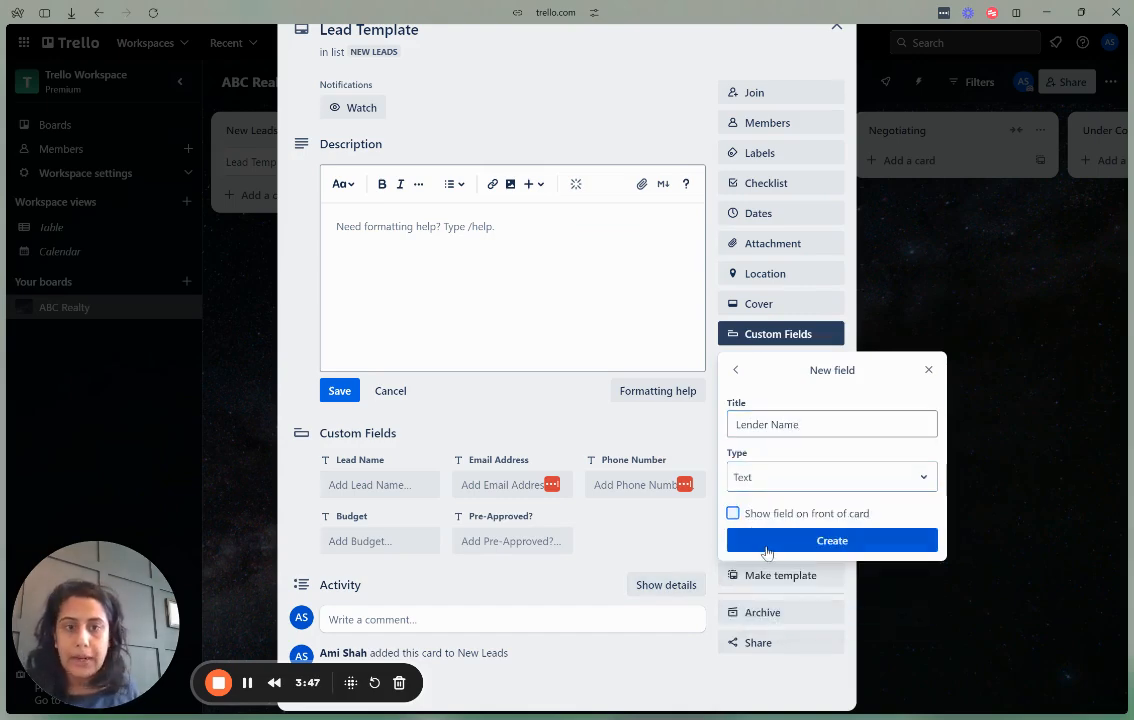
left_click(764, 541)
left_click(547, 584)
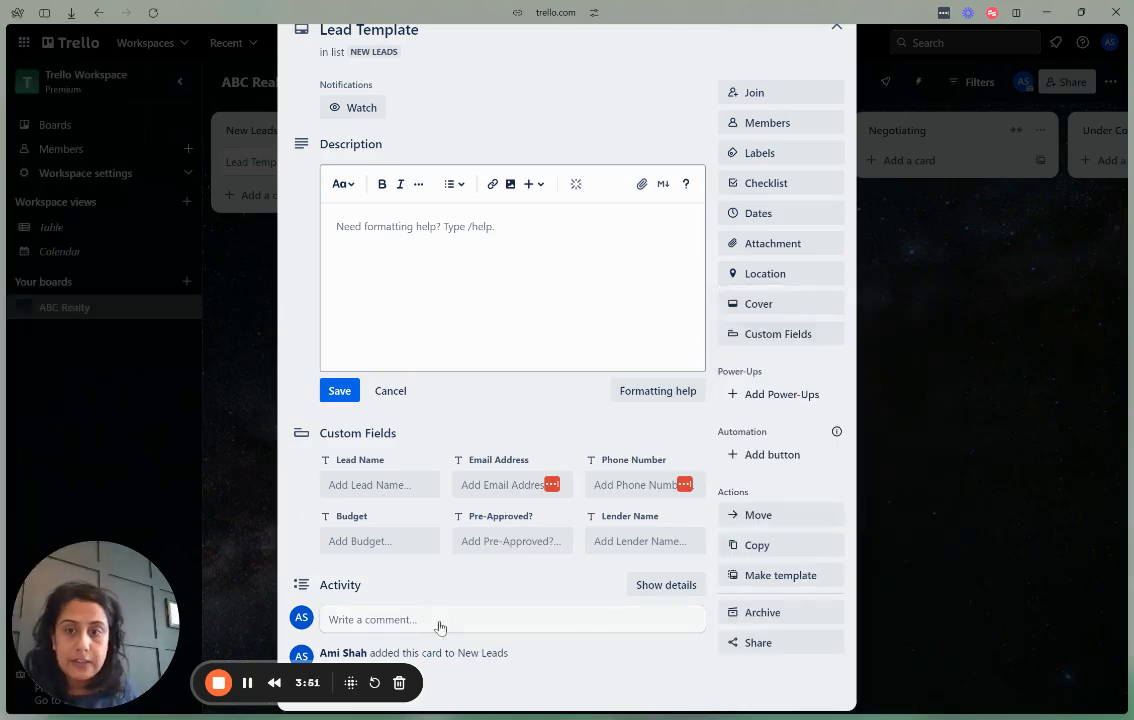
Name the location labels Downtown LA, South Bay, Westside and Valley.
scroll(442, 618, "up", 1)
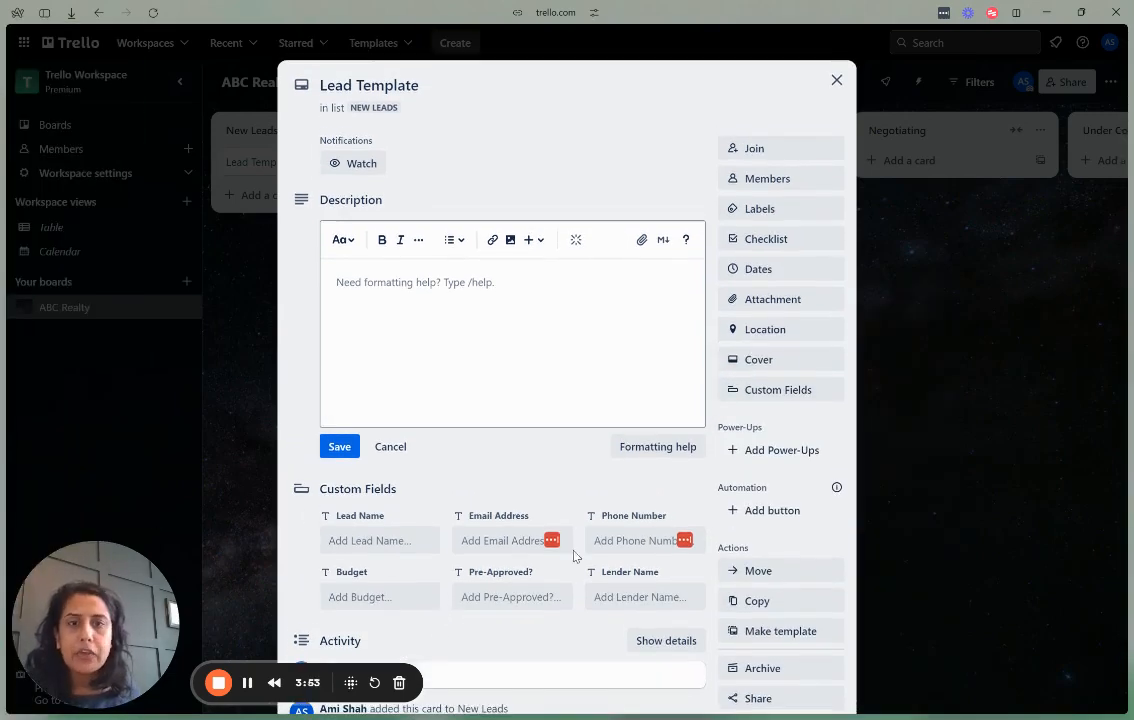
left_click(760, 210)
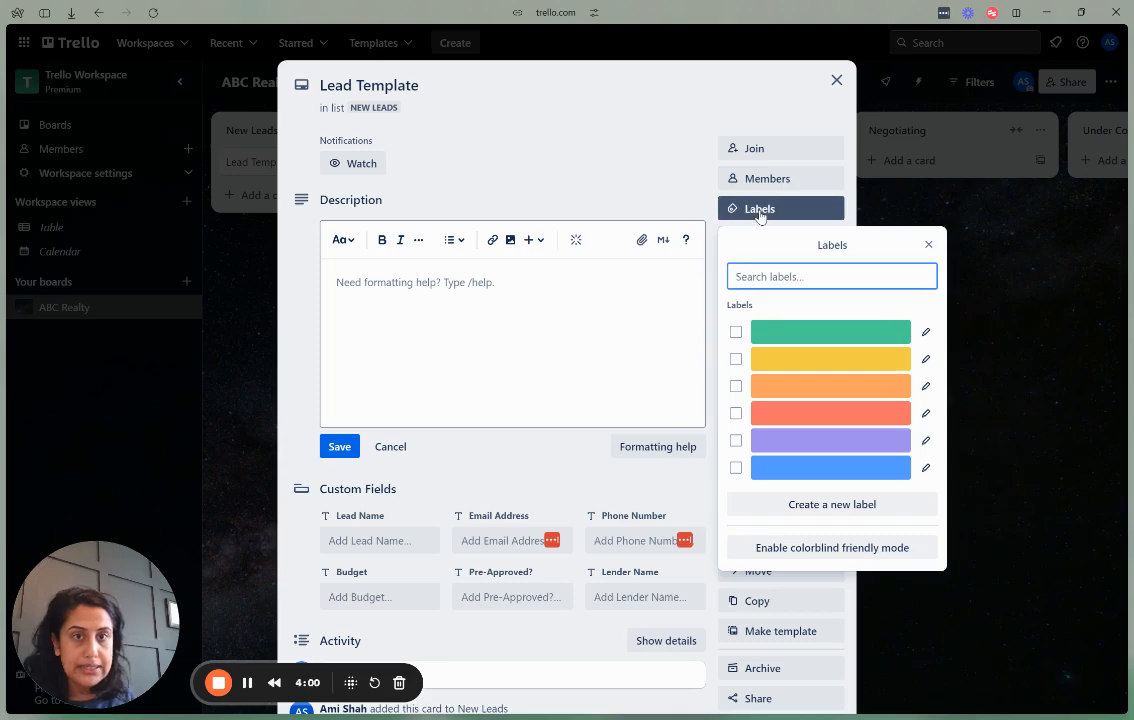
left_click(926, 331)
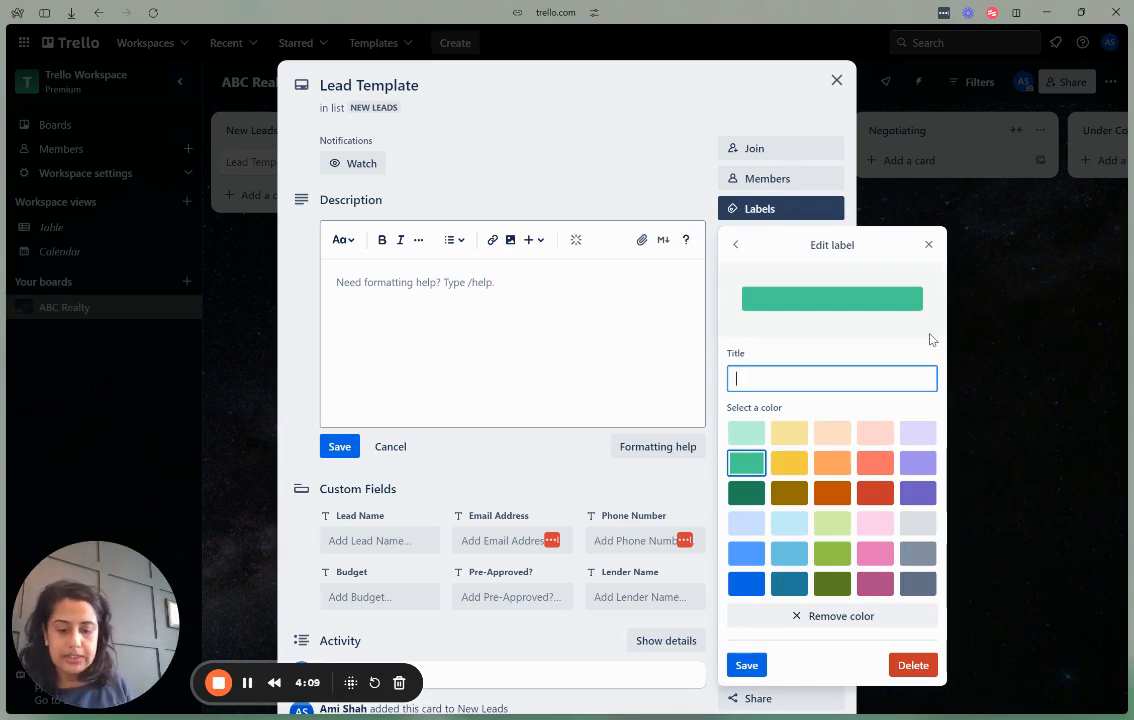
type("Downtown LA")
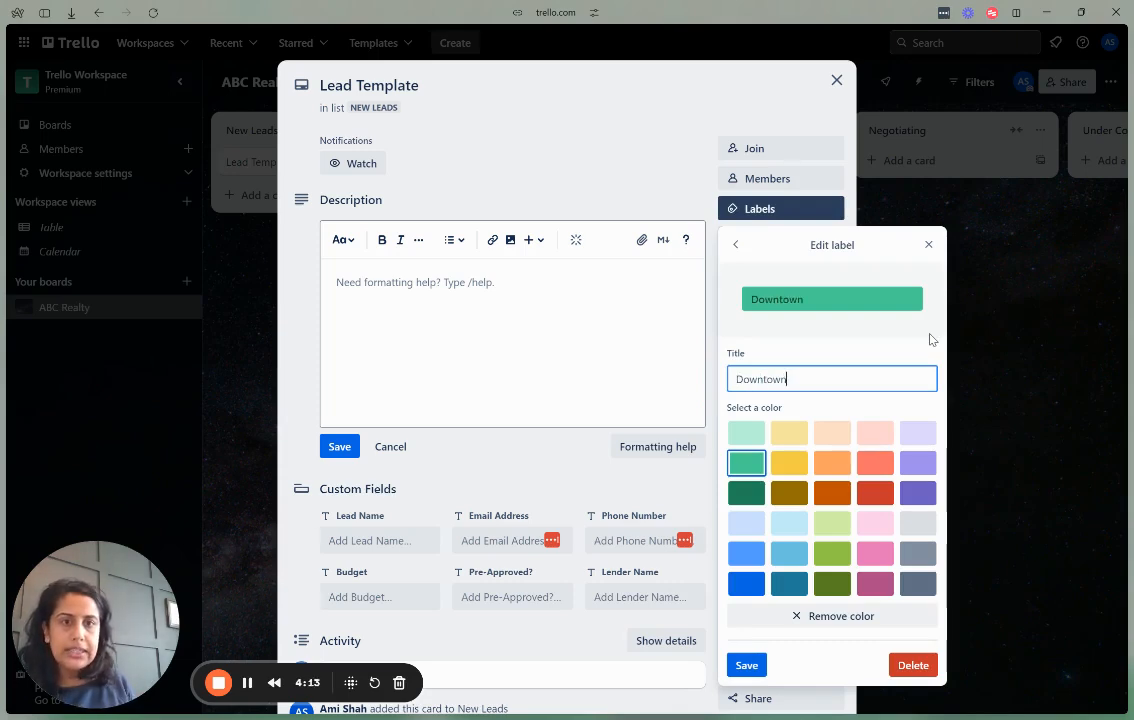
left_click(746, 667)
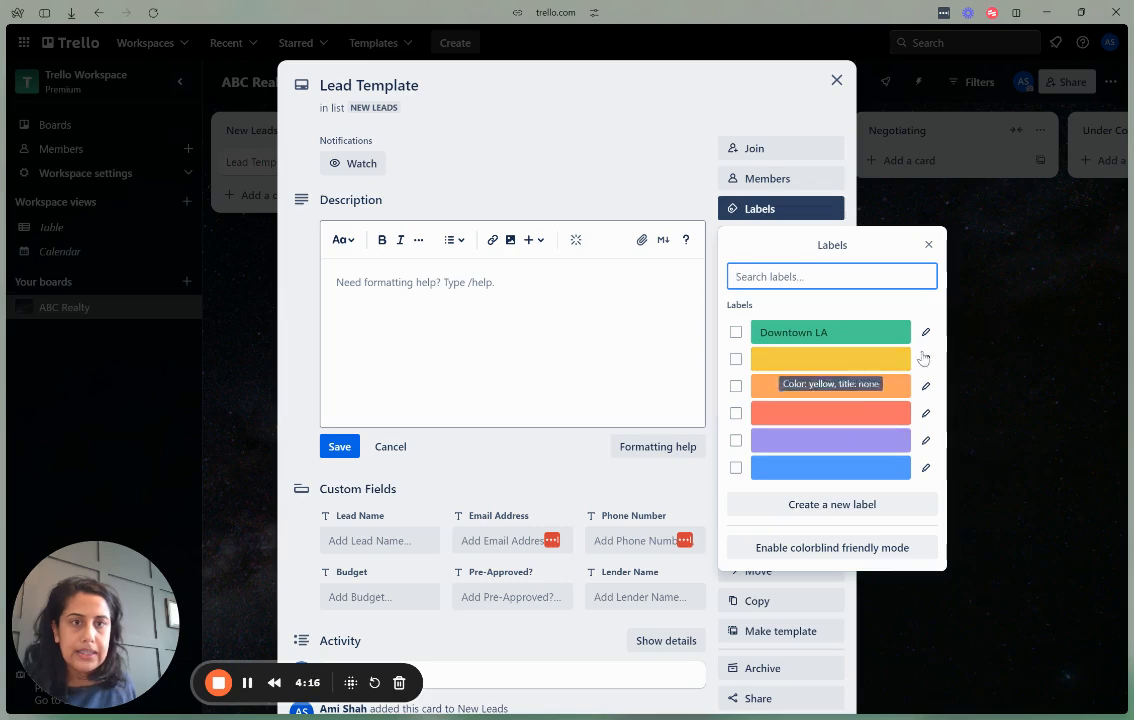
left_click(926, 357)
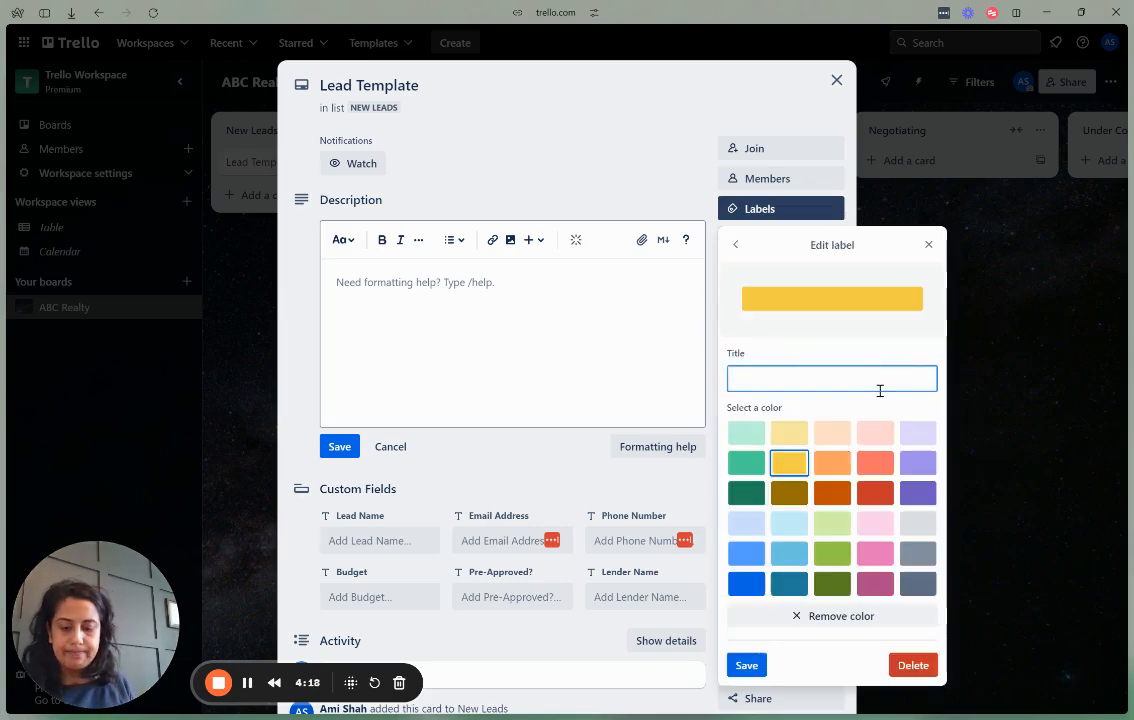
type("South Bay")
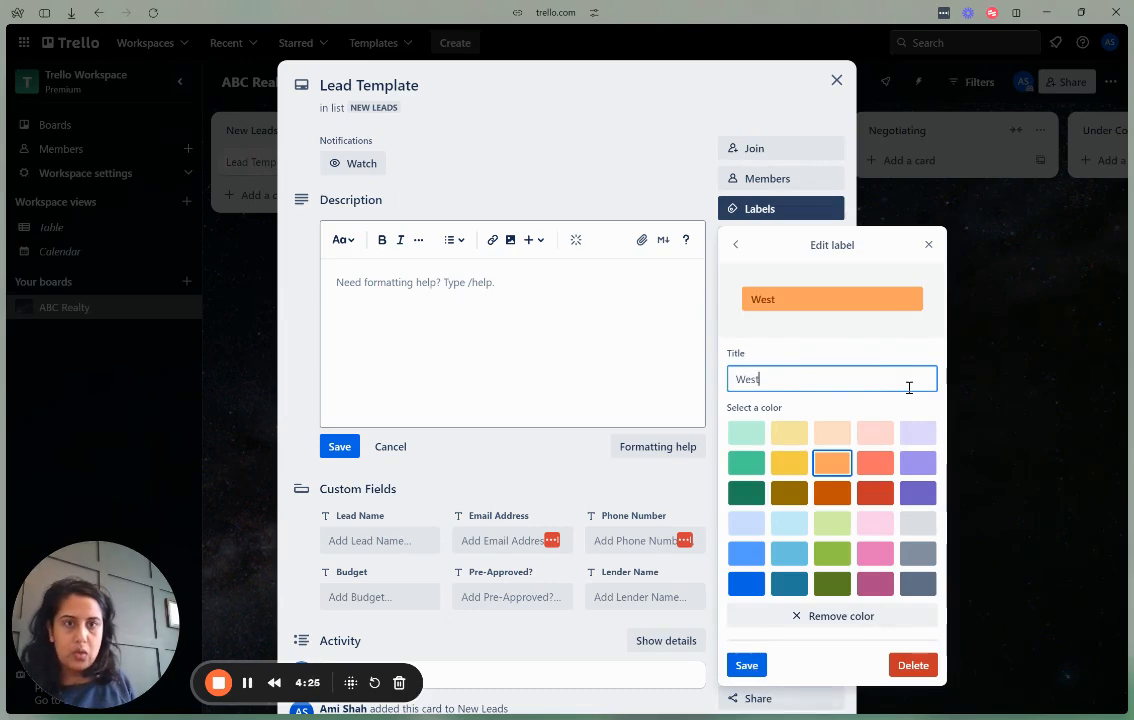
type("sid")
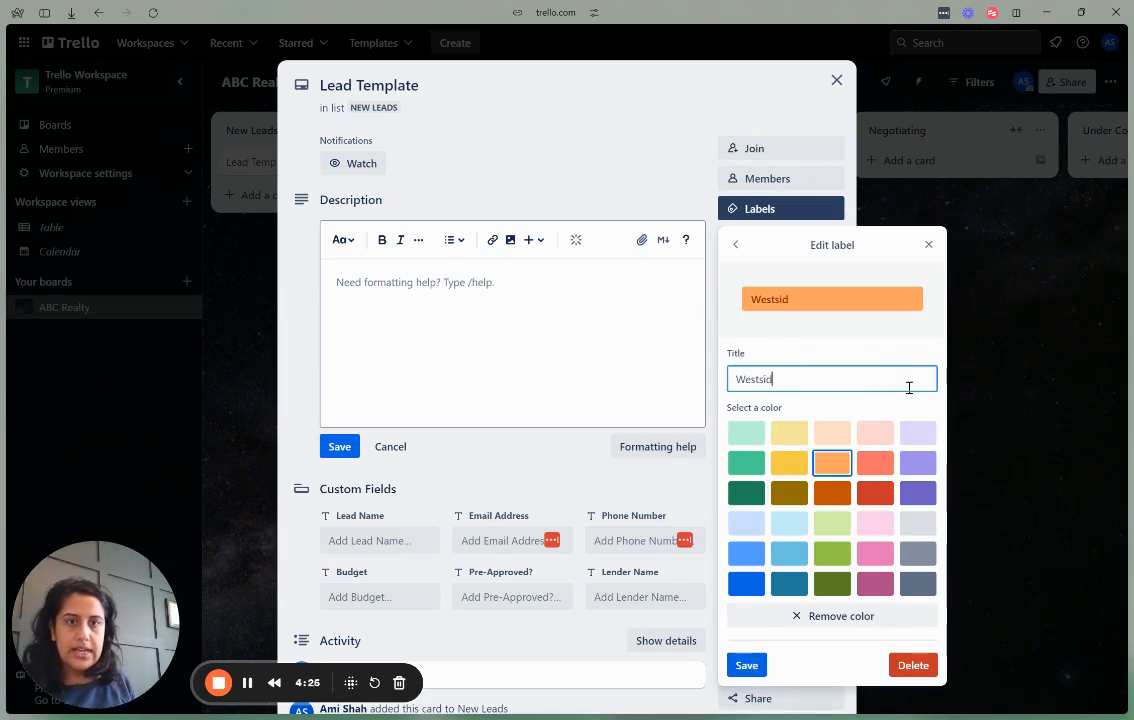
type("e")
left_click(746, 665)
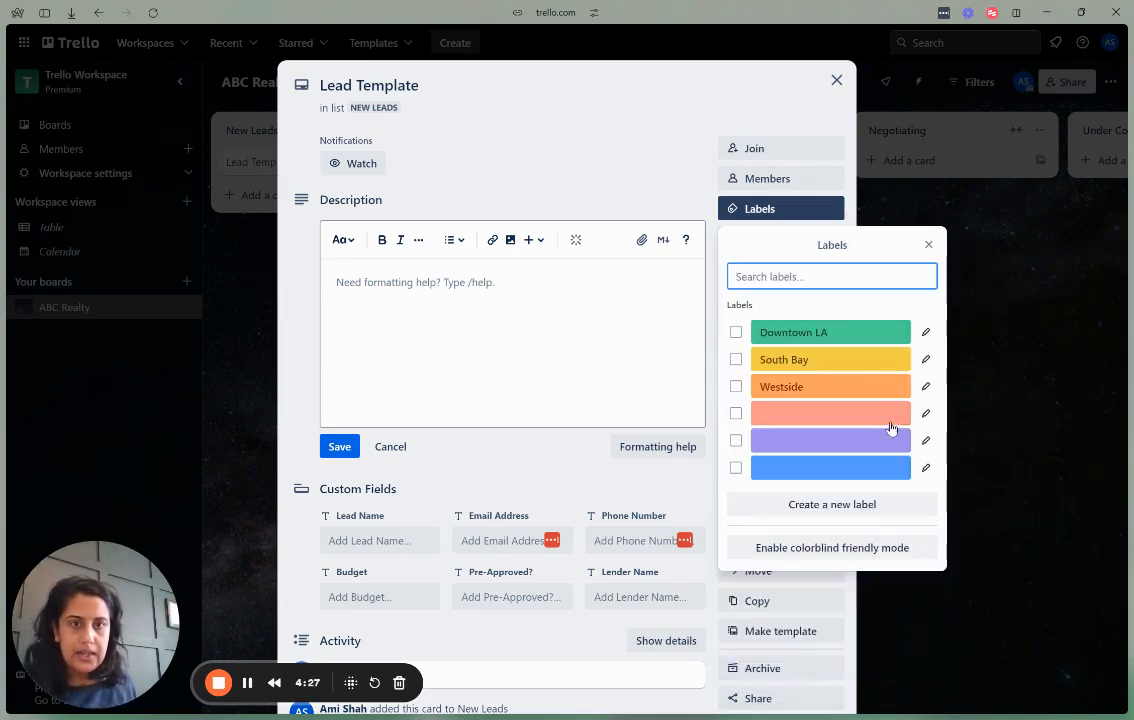
left_click(926, 413)
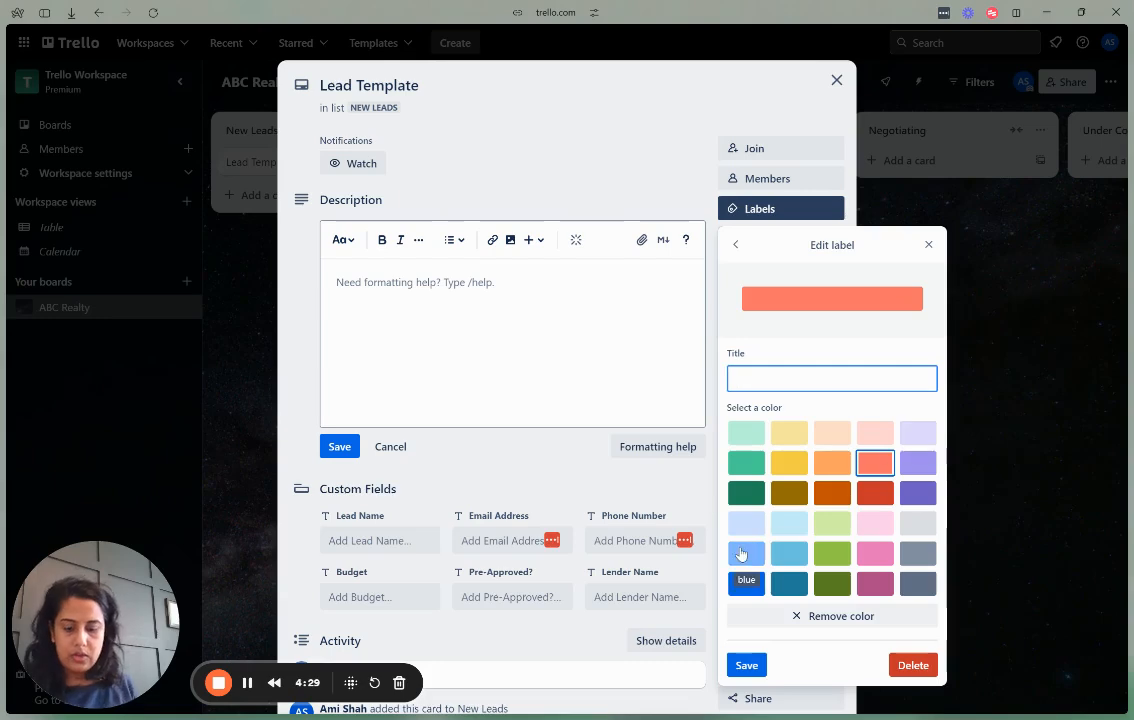
type("Valley")
left_click(746, 665)
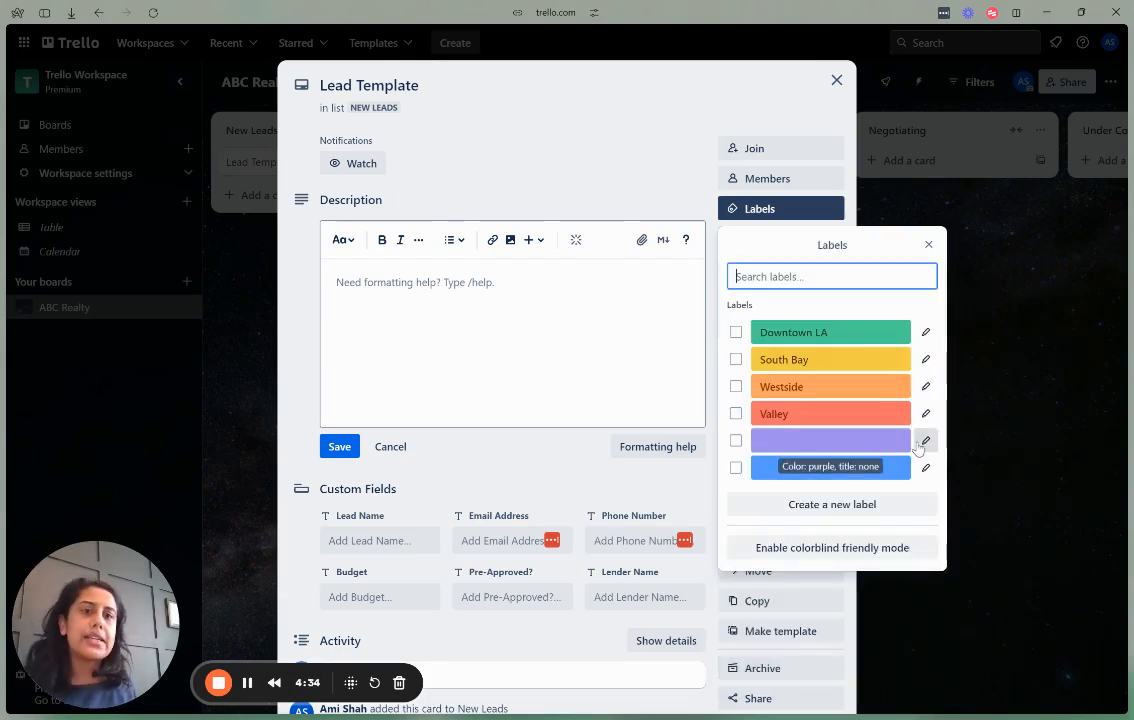
Name the purple and blue labels '< 3 months' and '3-6 months', and add a light pink '> 6 months' label.
left_click(925, 441)
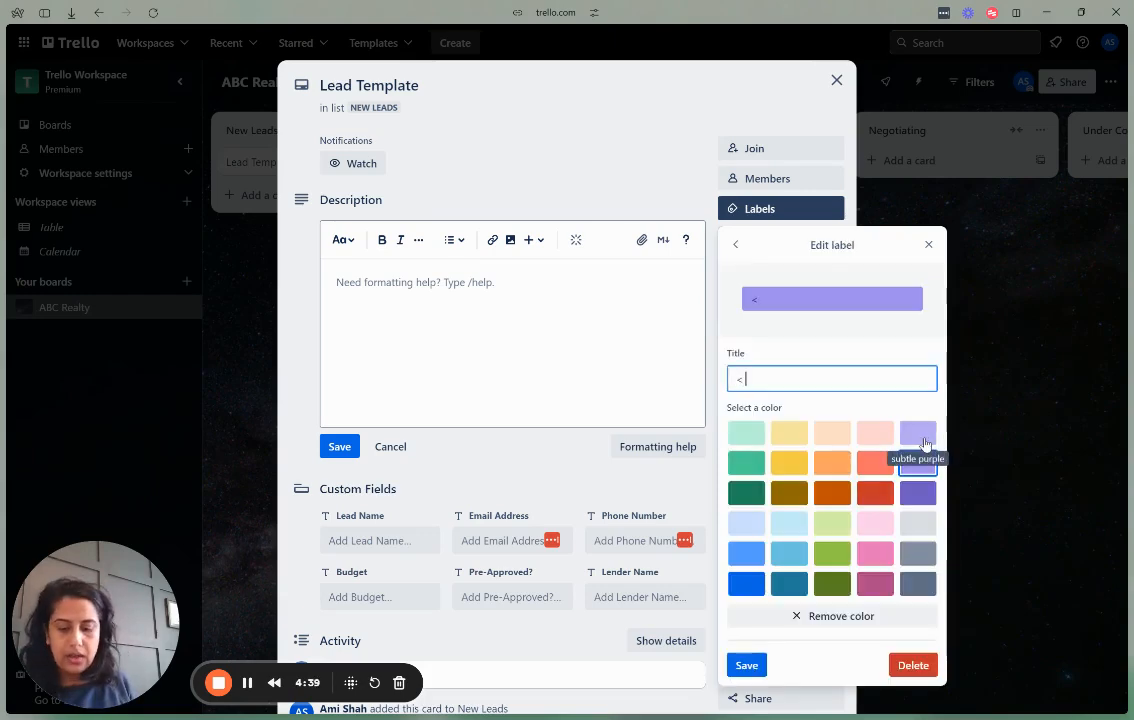
type("< 3 mont")
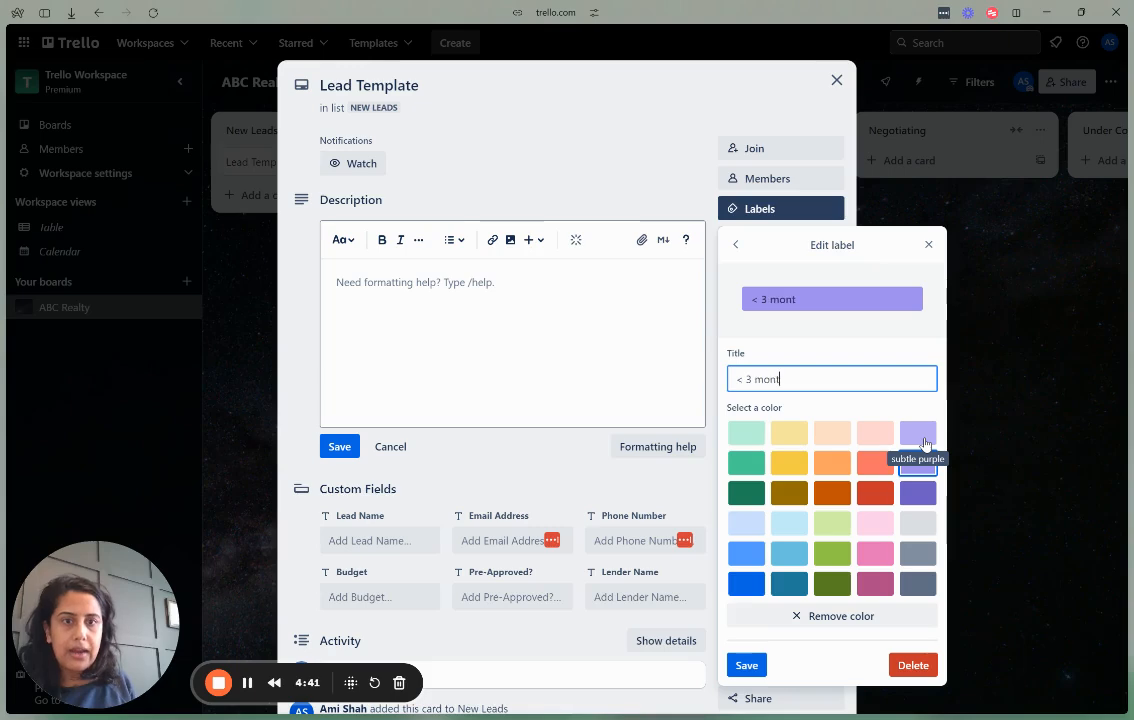
type("h")
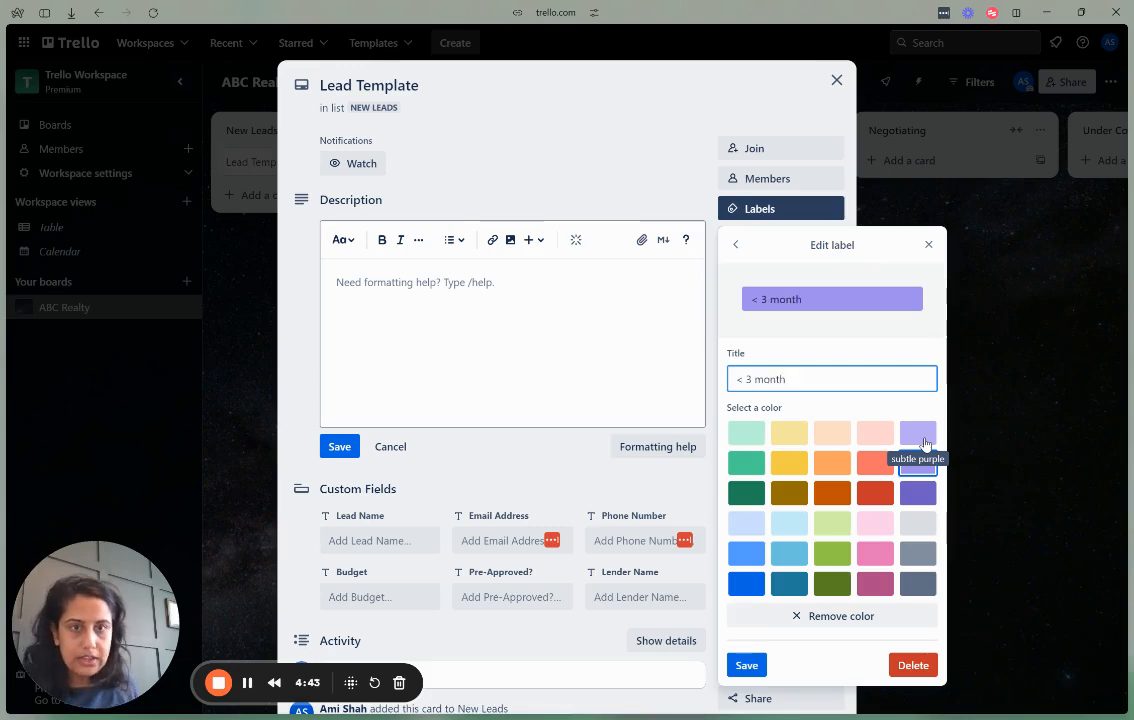
type("s")
left_click(747, 665)
left_click(924, 470)
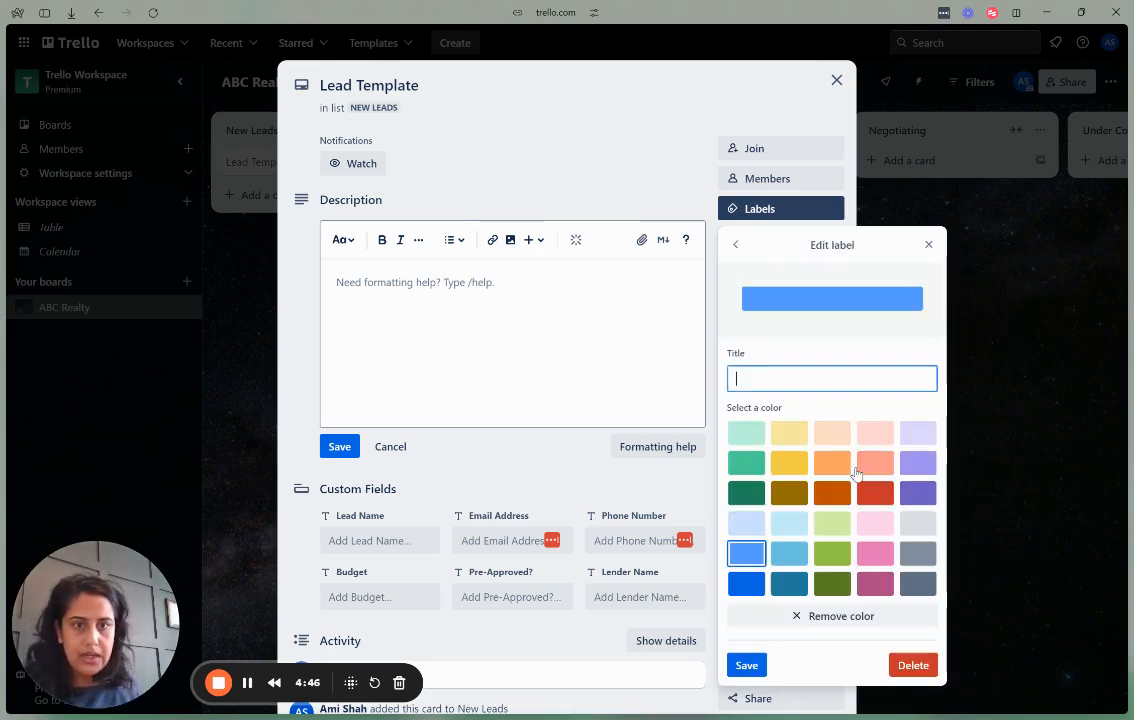
type("3-6 months")
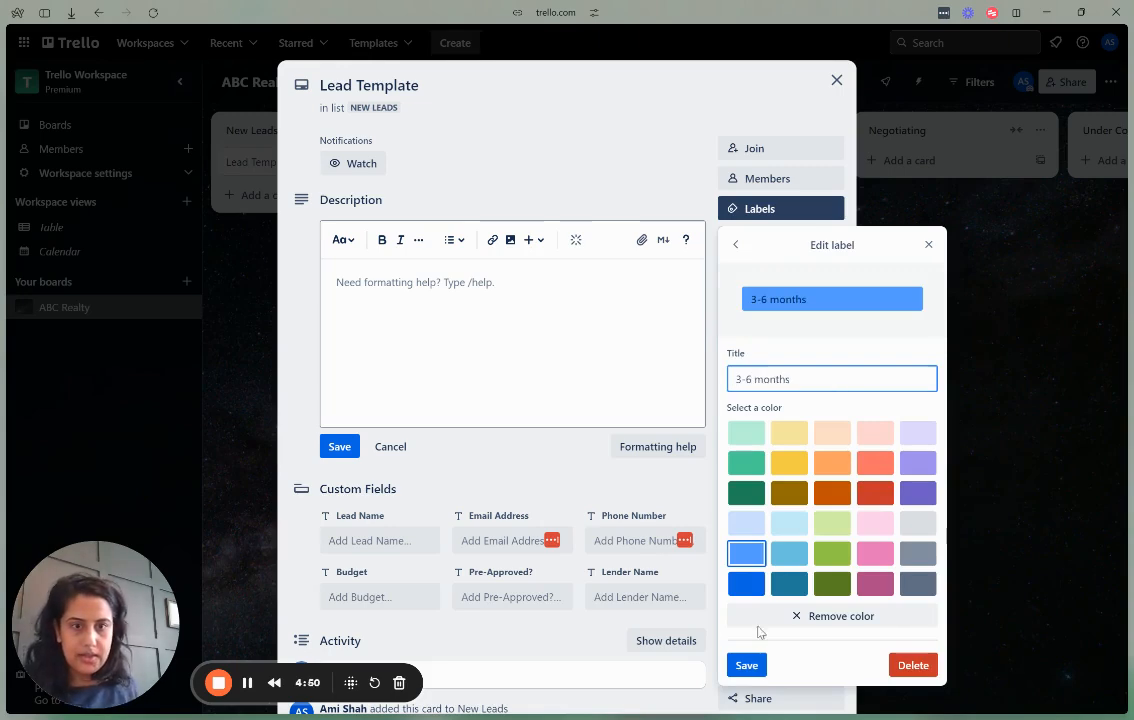
left_click(747, 665)
left_click(850, 504)
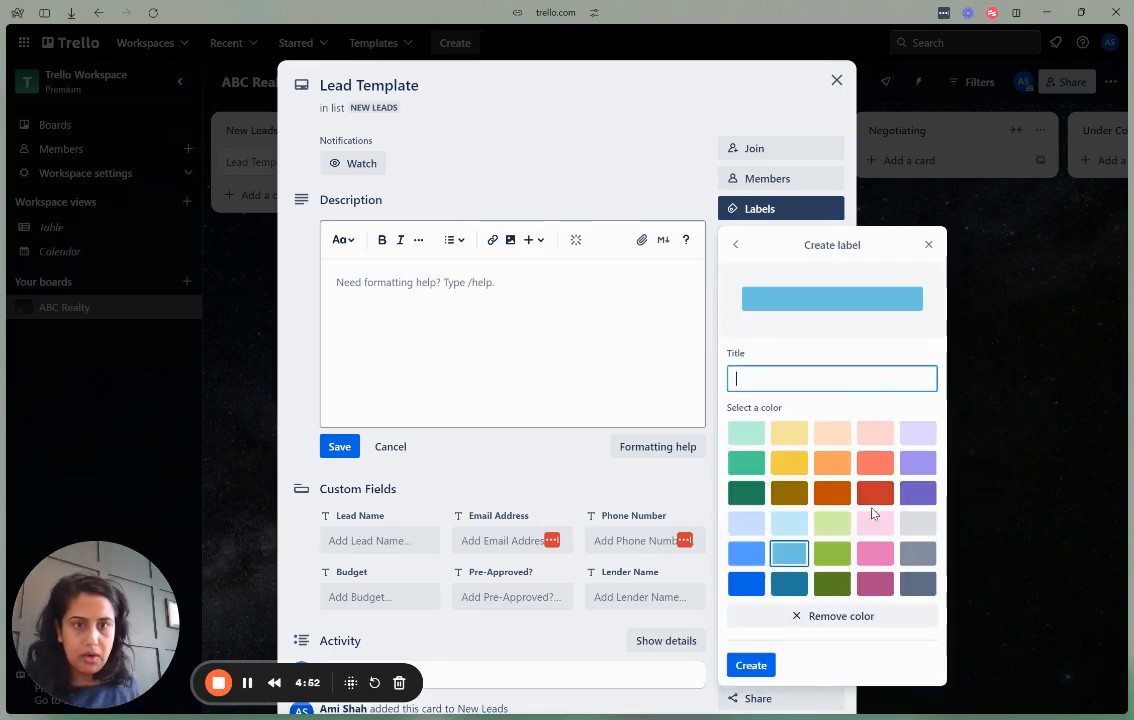
left_click(874, 520)
type("> 6 months")
left_click(756, 666)
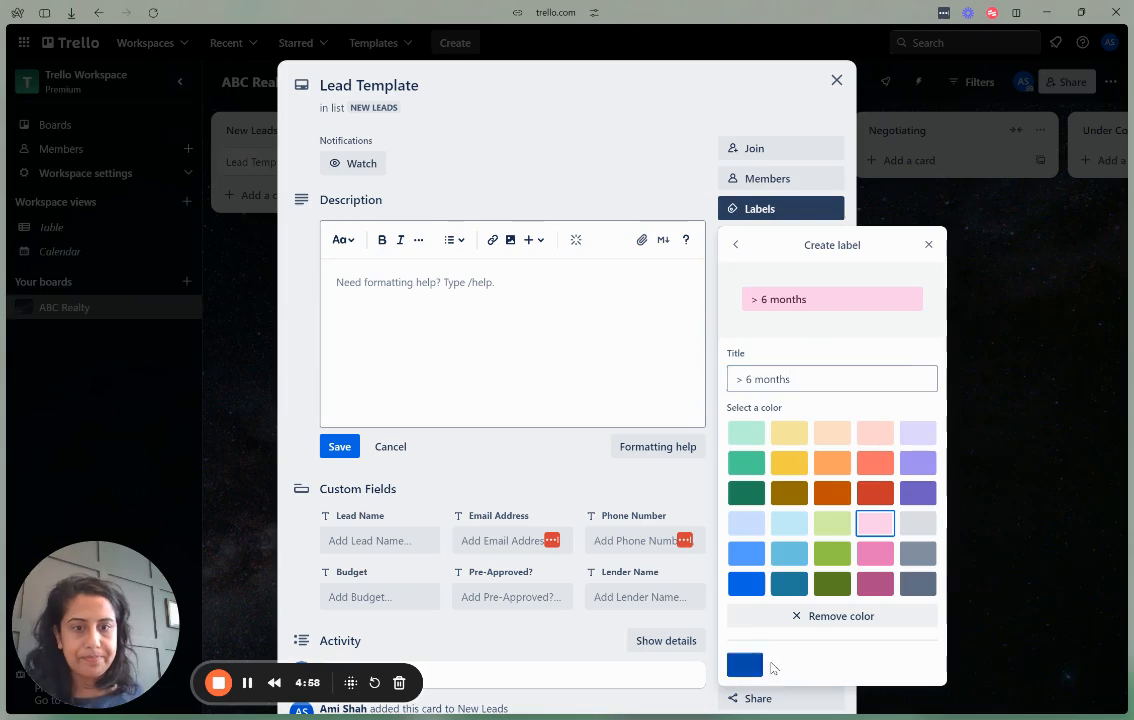
Close the labels panel and use Make template on the Lead Template card.
left_click(938, 476)
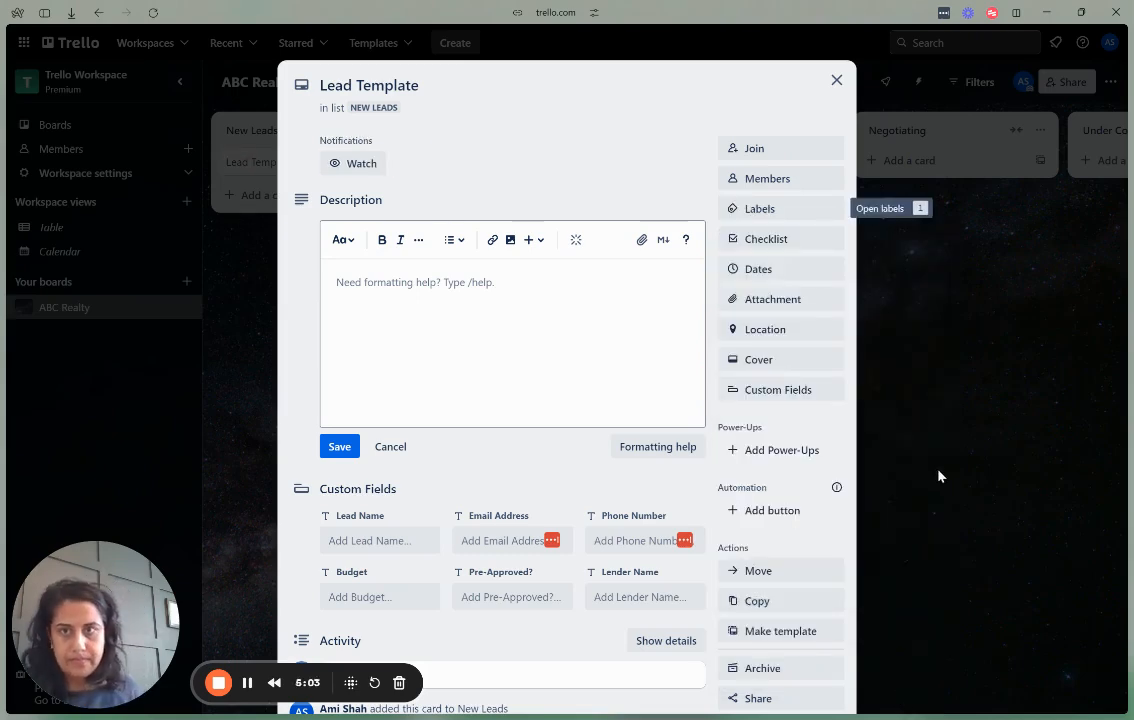
scroll(382, 400, "down", 2)
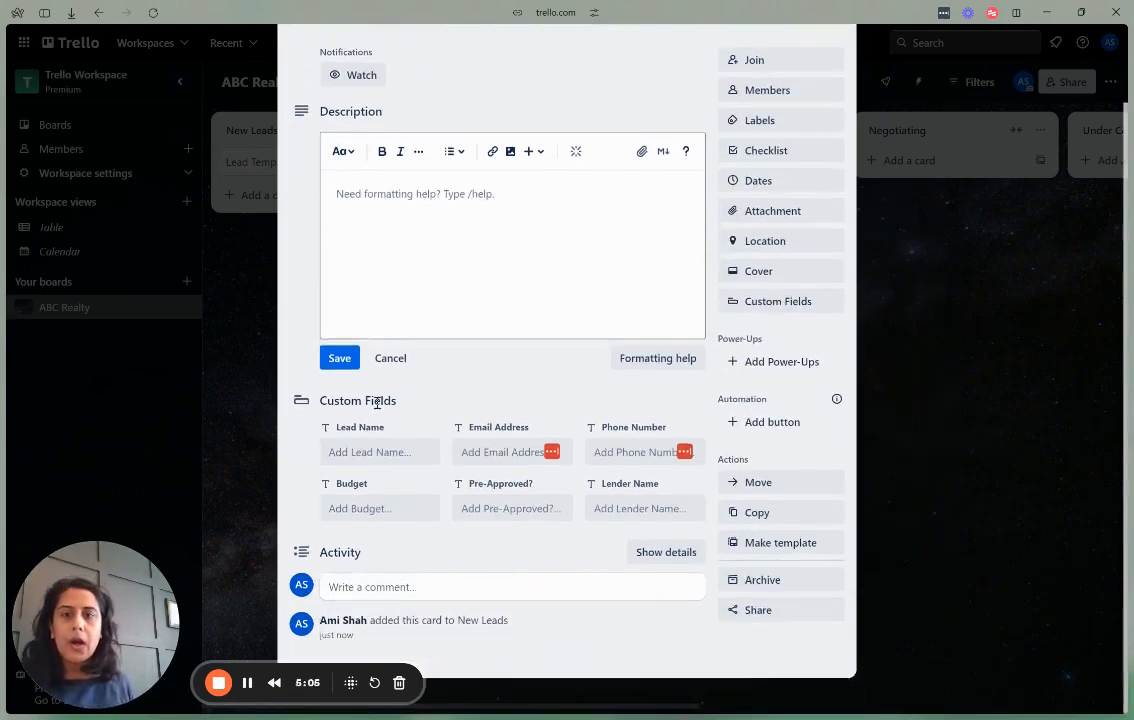
scroll(378, 407, "up", 1)
scroll(378, 407, "up", 1)
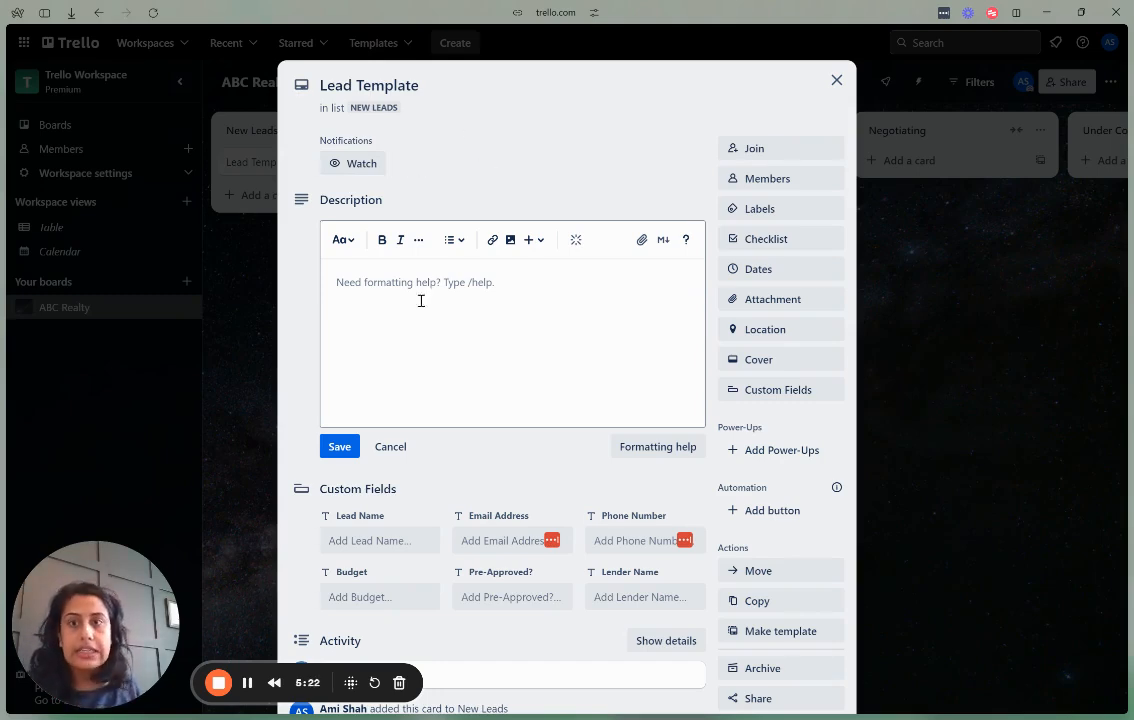
left_click(427, 335)
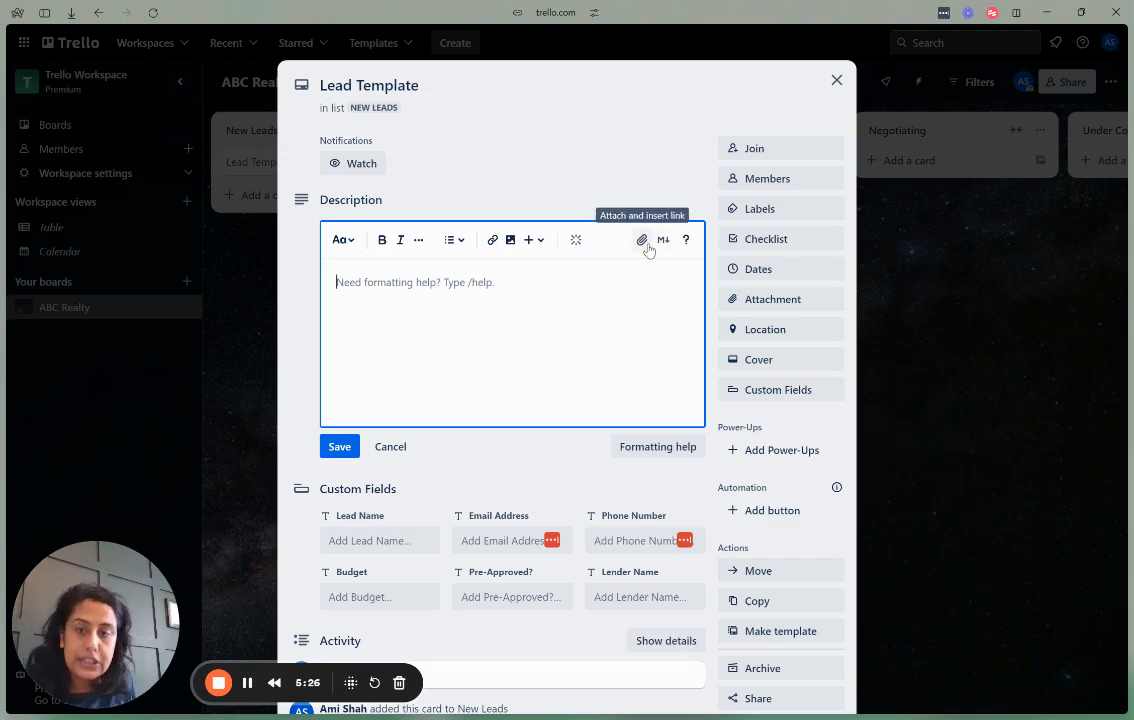
scroll(519, 423, "down", 1)
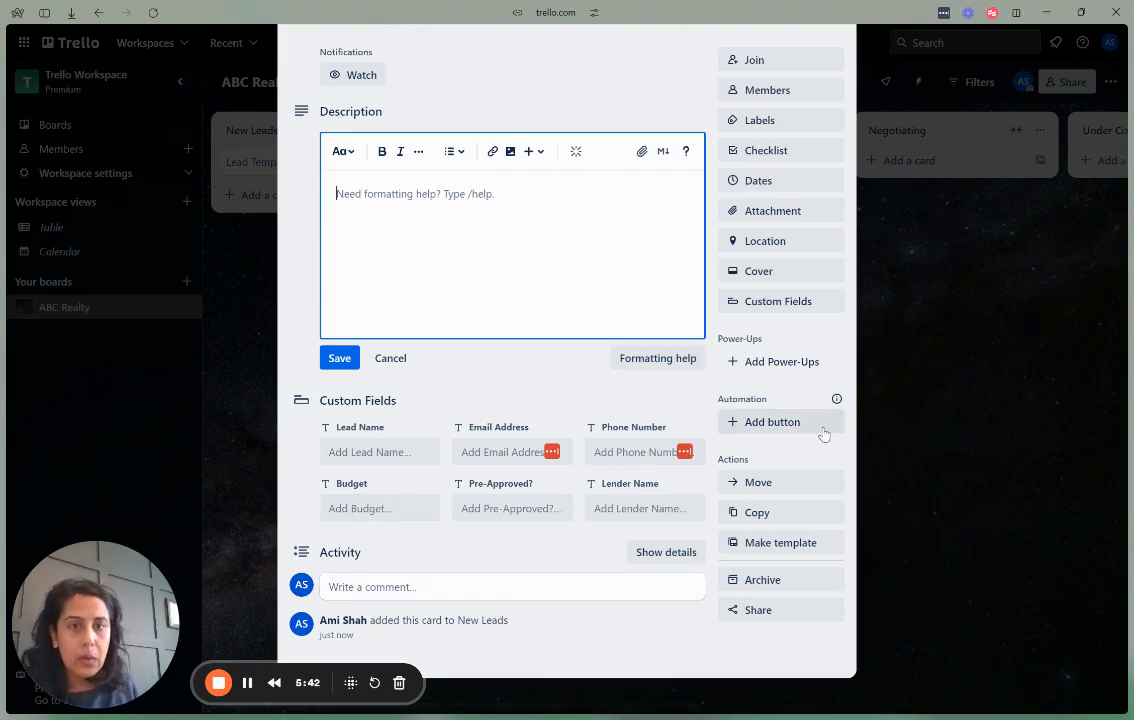
left_click(755, 552)
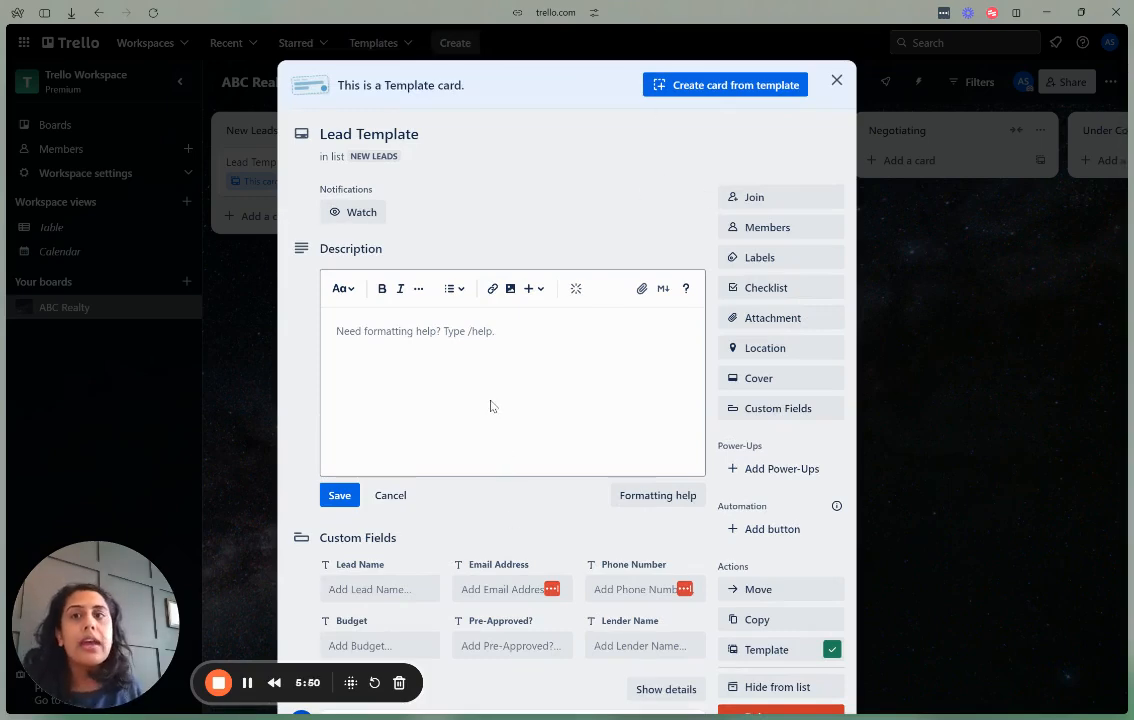
Create a New Leads card from the Lead Template, titled with the sample lead's name.
left_click(836, 81)
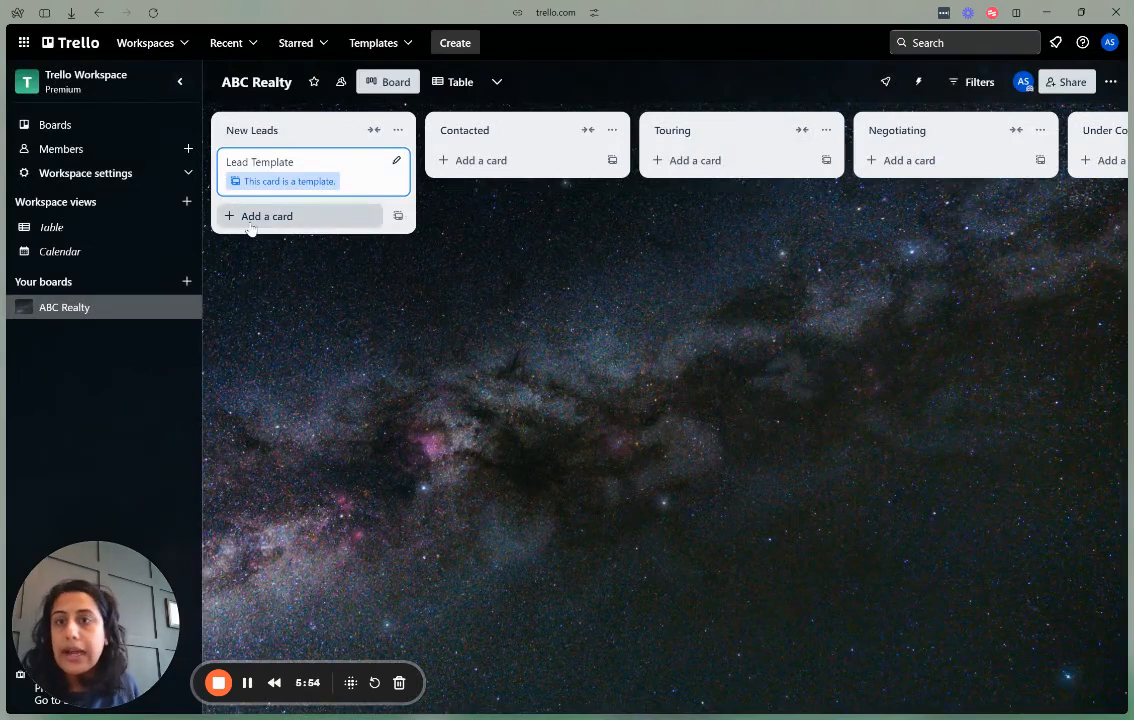
left_click(399, 217)
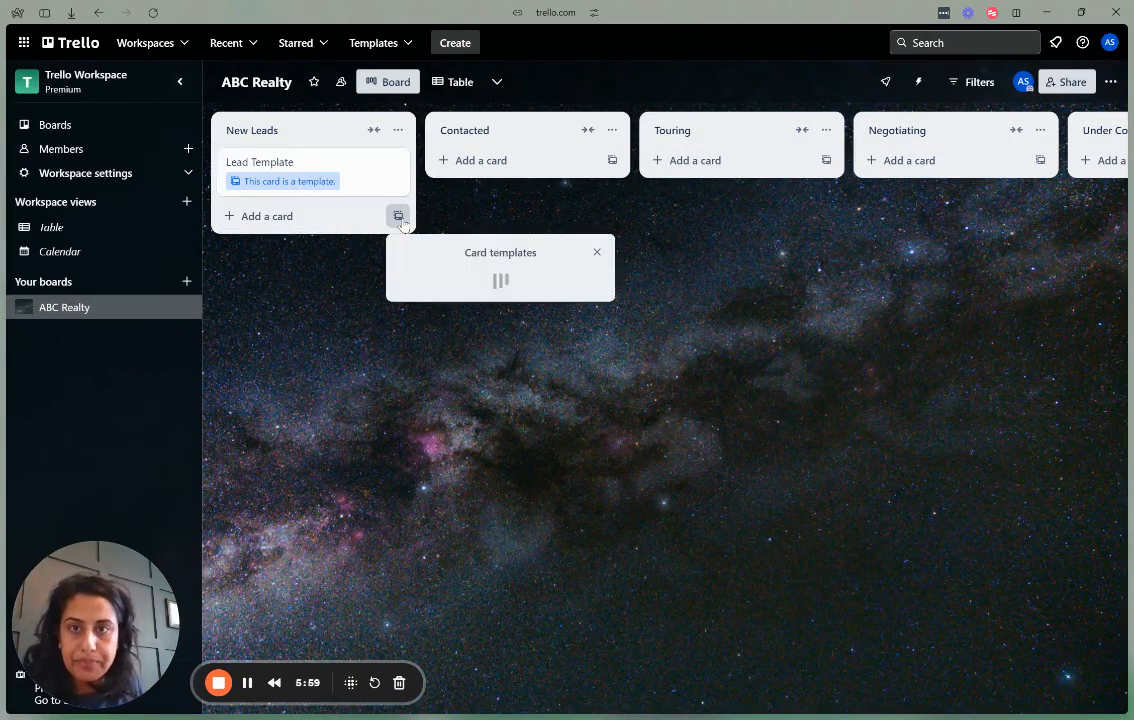
left_click(422, 295)
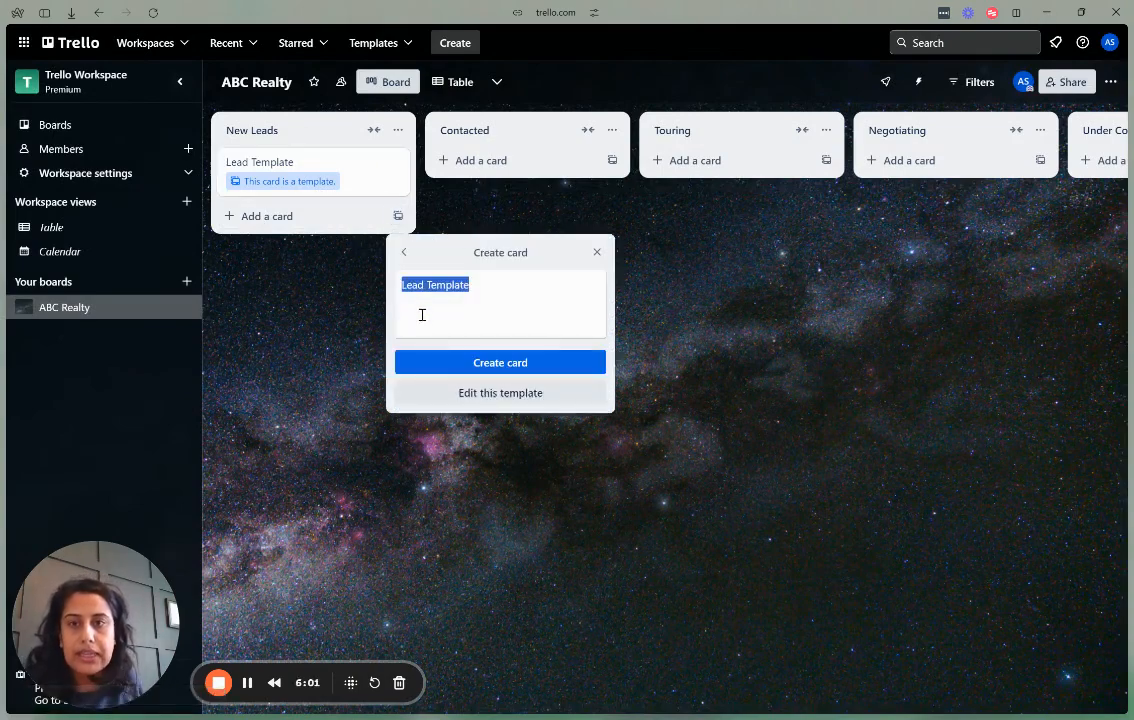
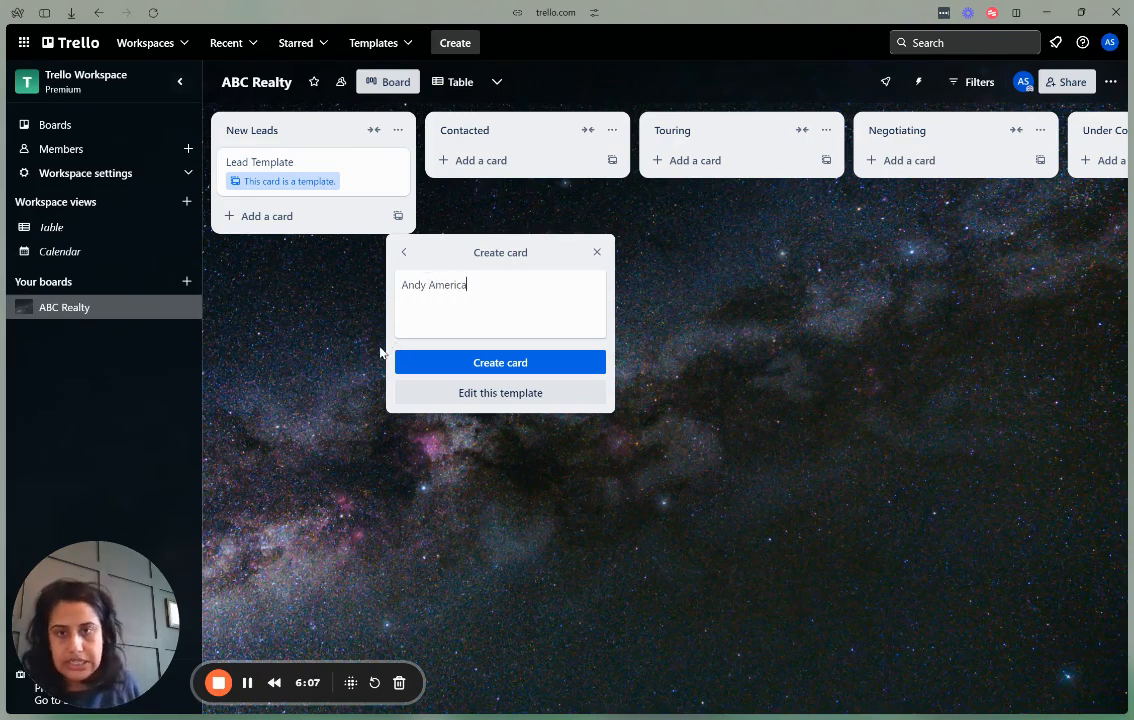
left_click(473, 366)
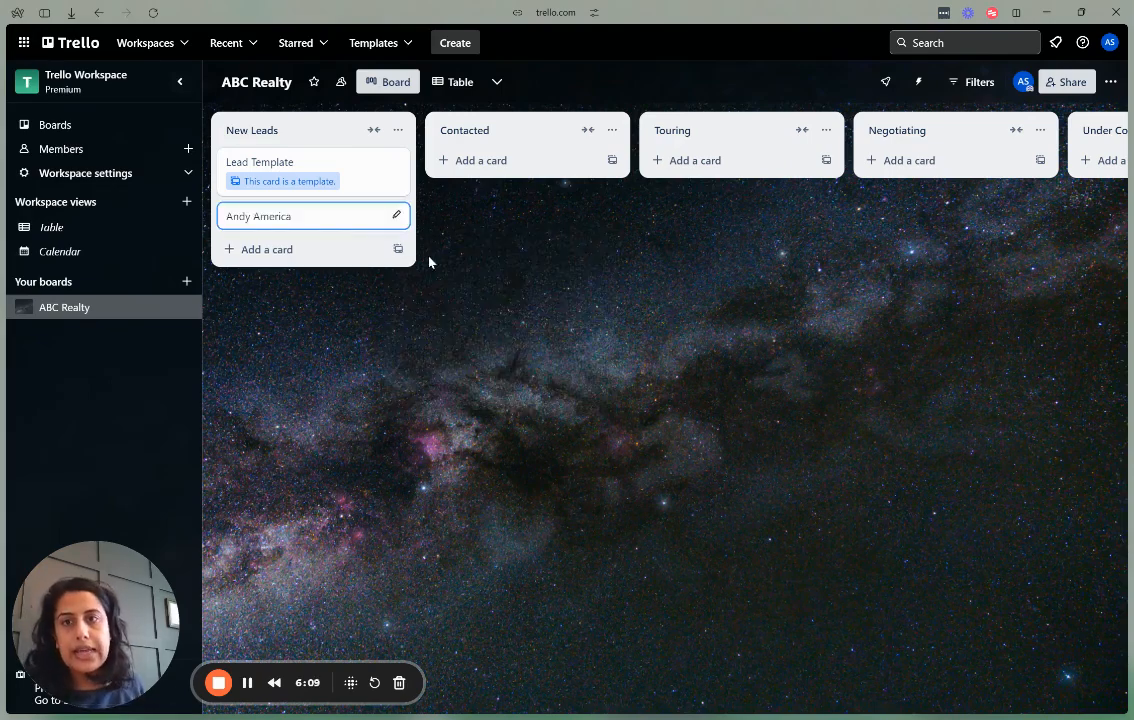
Drag the new lead card from New Leads into Touring, then on to Negotiating.
left_click(362, 225)
scroll(425, 415, "down", 2)
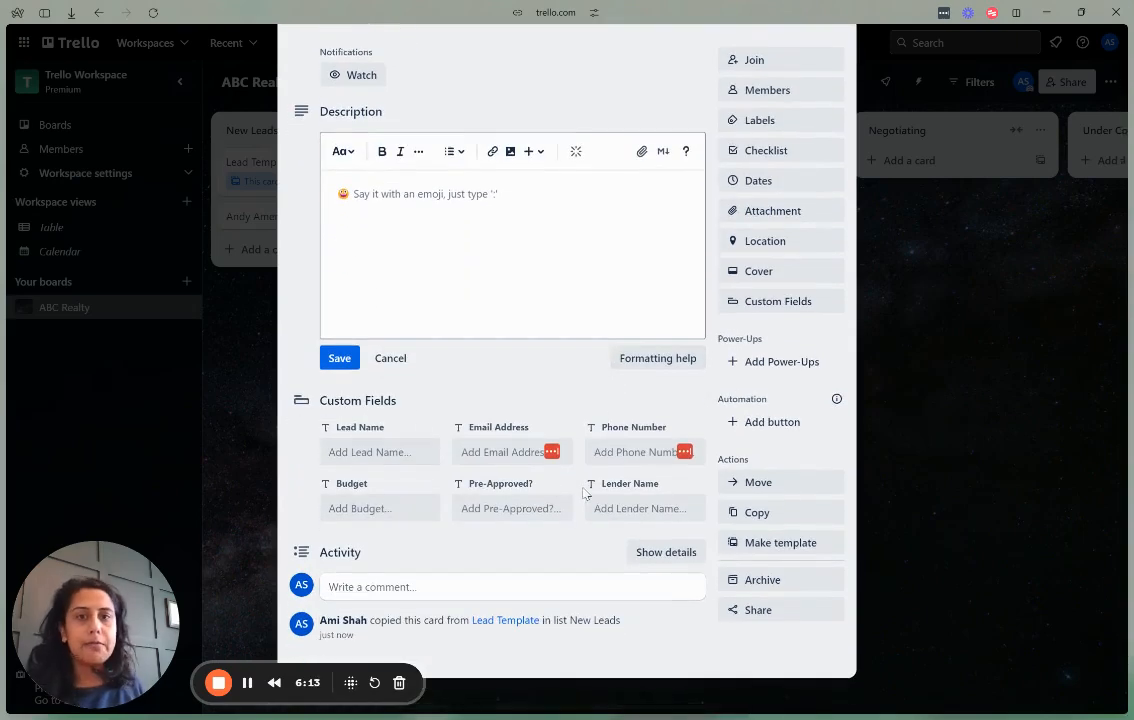
scroll(539, 412, "up", 2)
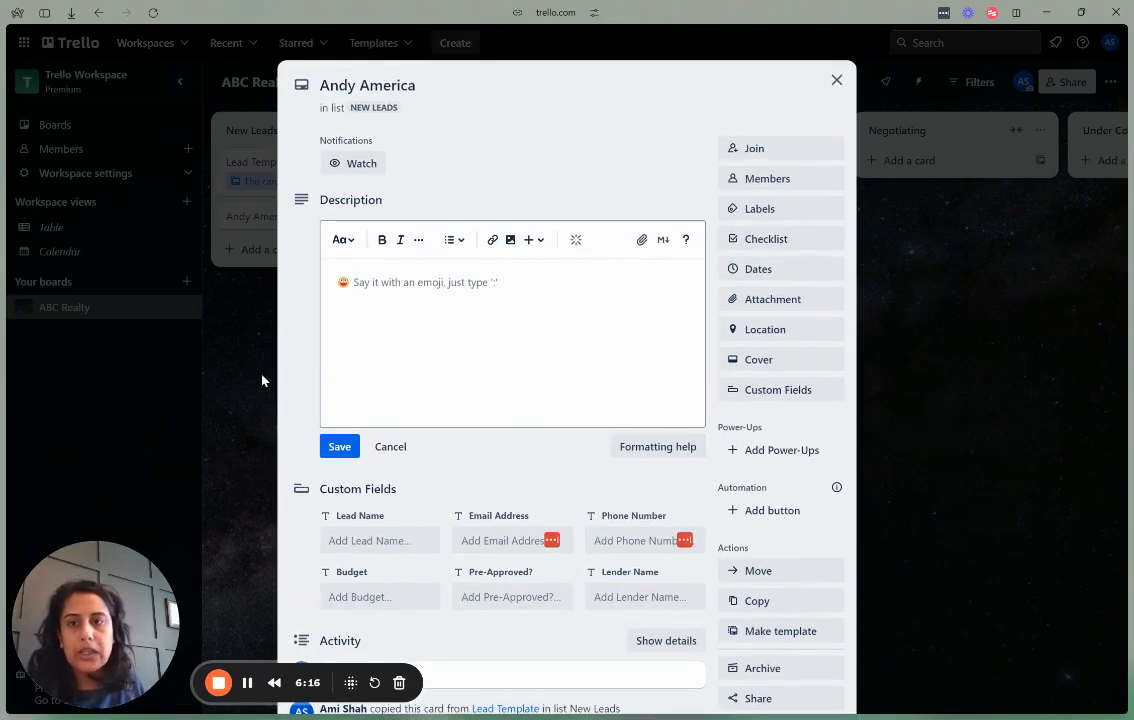
left_click(255, 394)
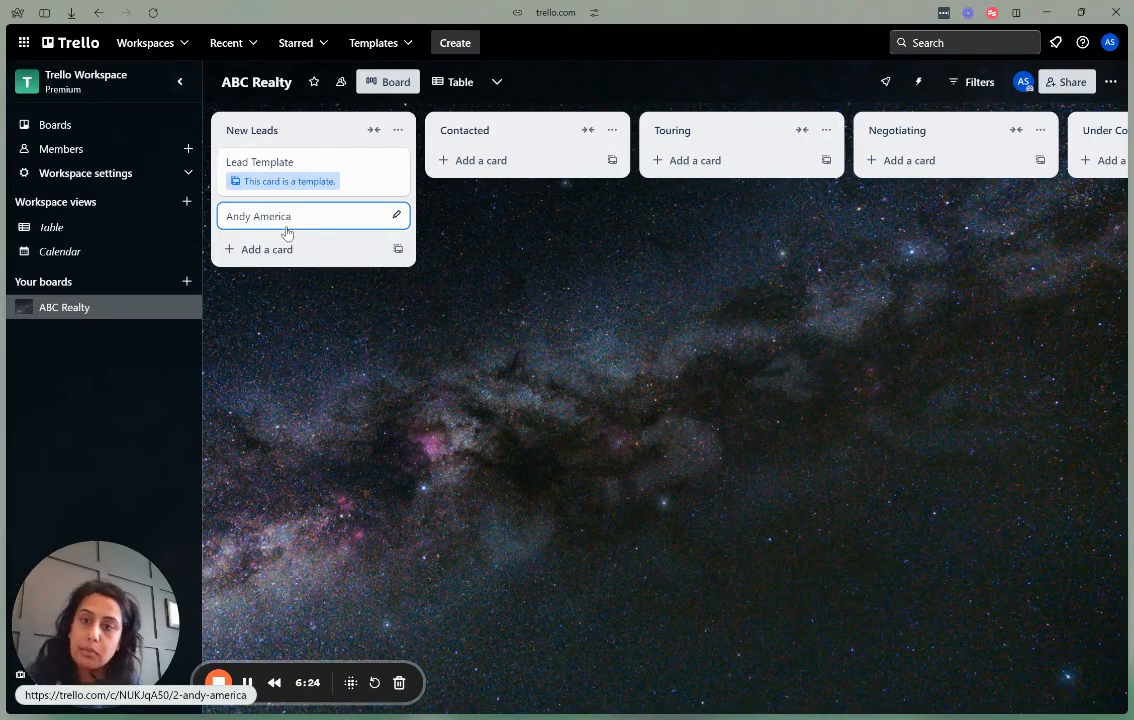
left_click_drag(413, 222, 701, 182)
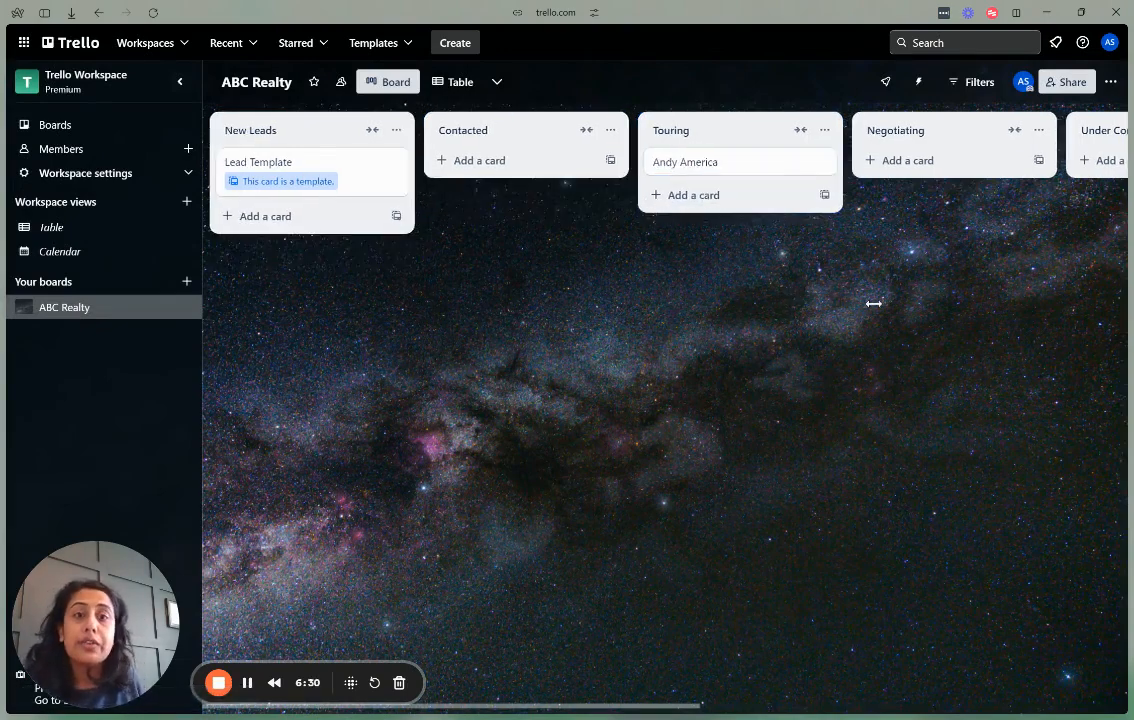
scroll(875, 304, "right", 3)
left_click_drag(470, 167, 578, 168)
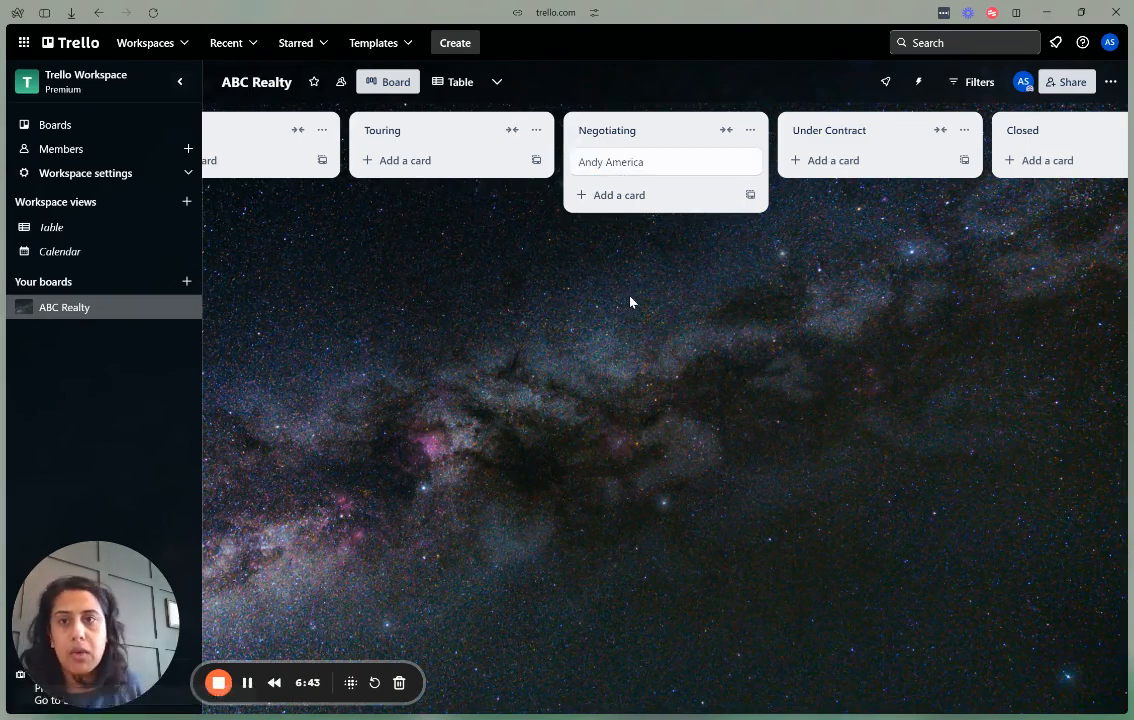
scroll(577, 314, "left", 3)
left_click_drag(398, 344, 425, 343)
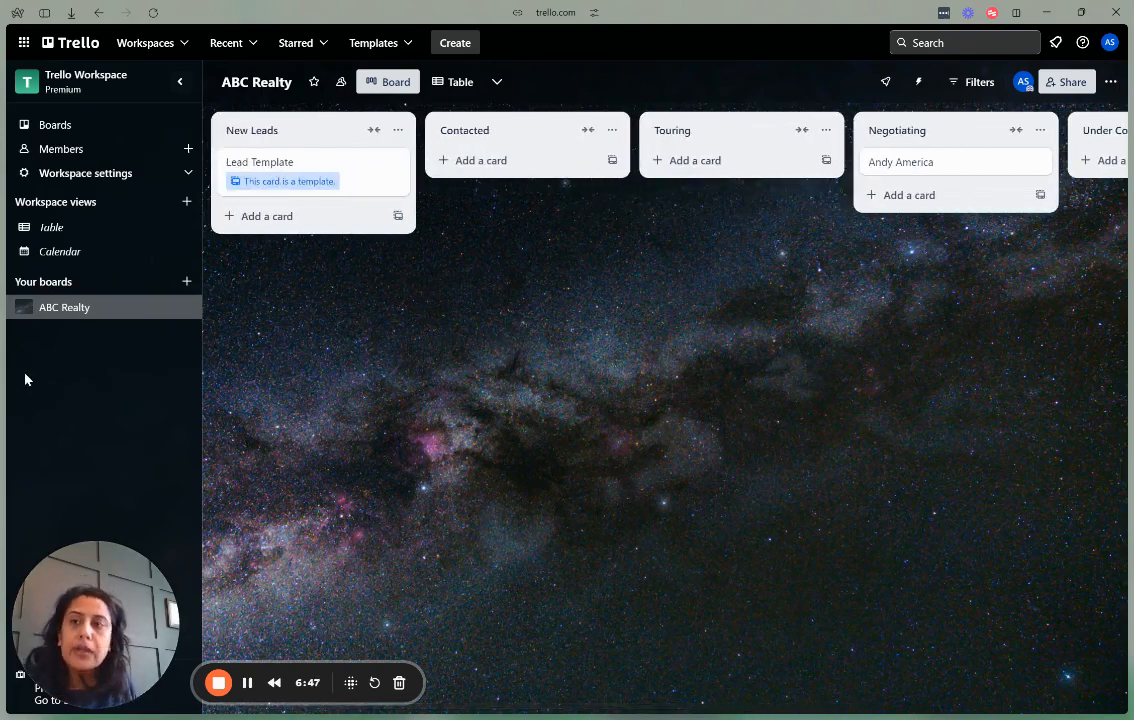
Switch to the 'Untitled form' tab from the browser's tab sidebar.
mouse_move(8, 383)
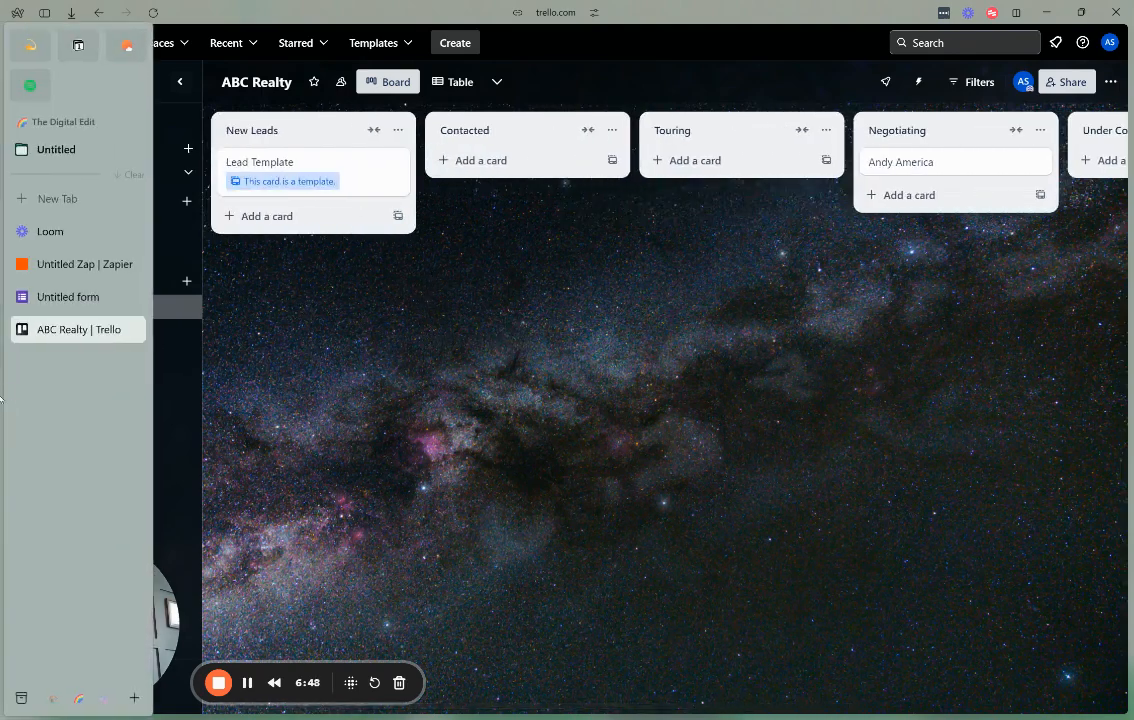
left_click(60, 297)
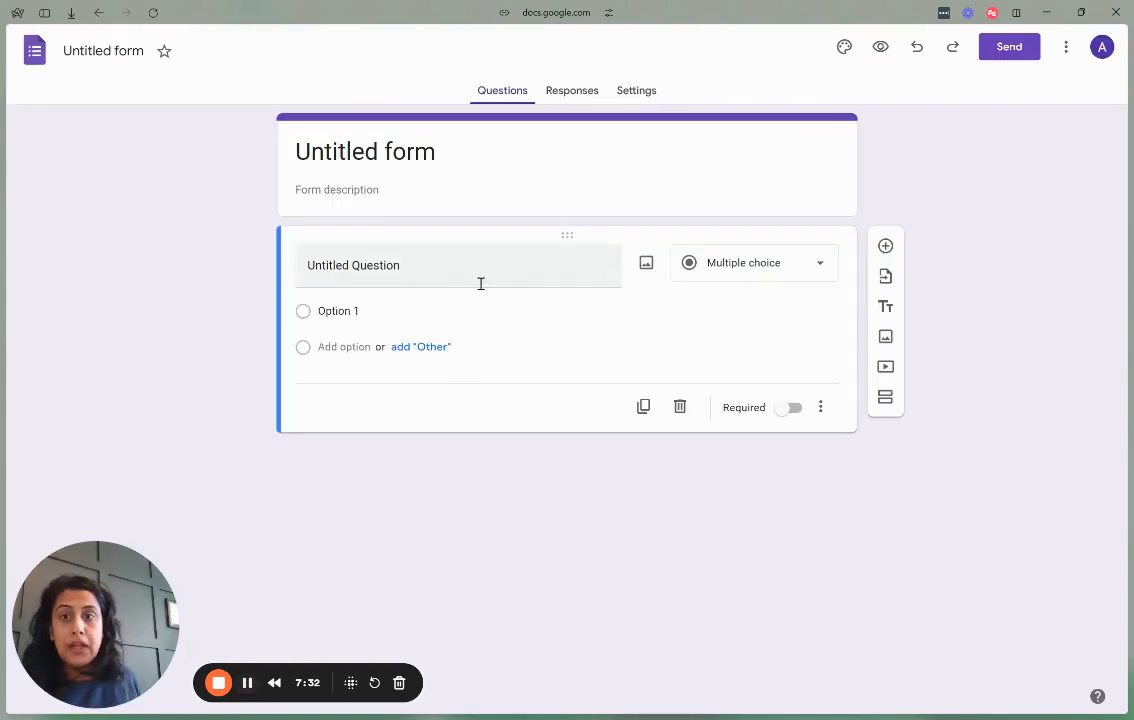
Replace the form title 'Untitled form' with 'ABC Realty' and let it save.
left_click(428, 155)
triple_click(428, 161)
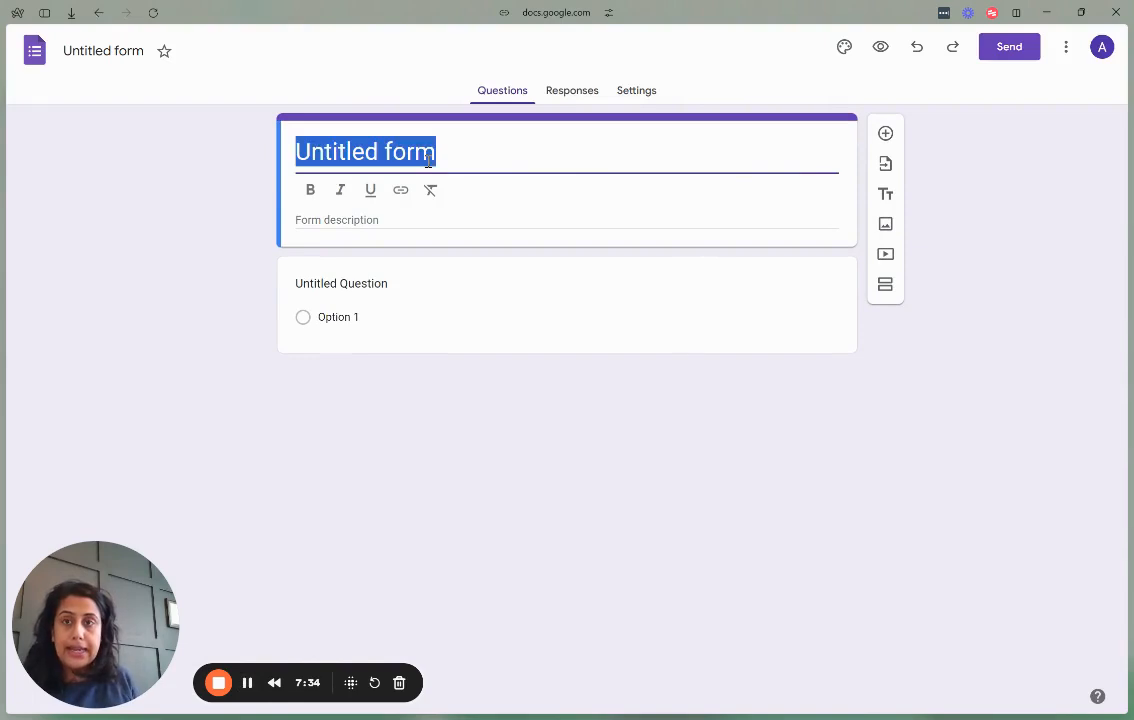
type("ABC ")
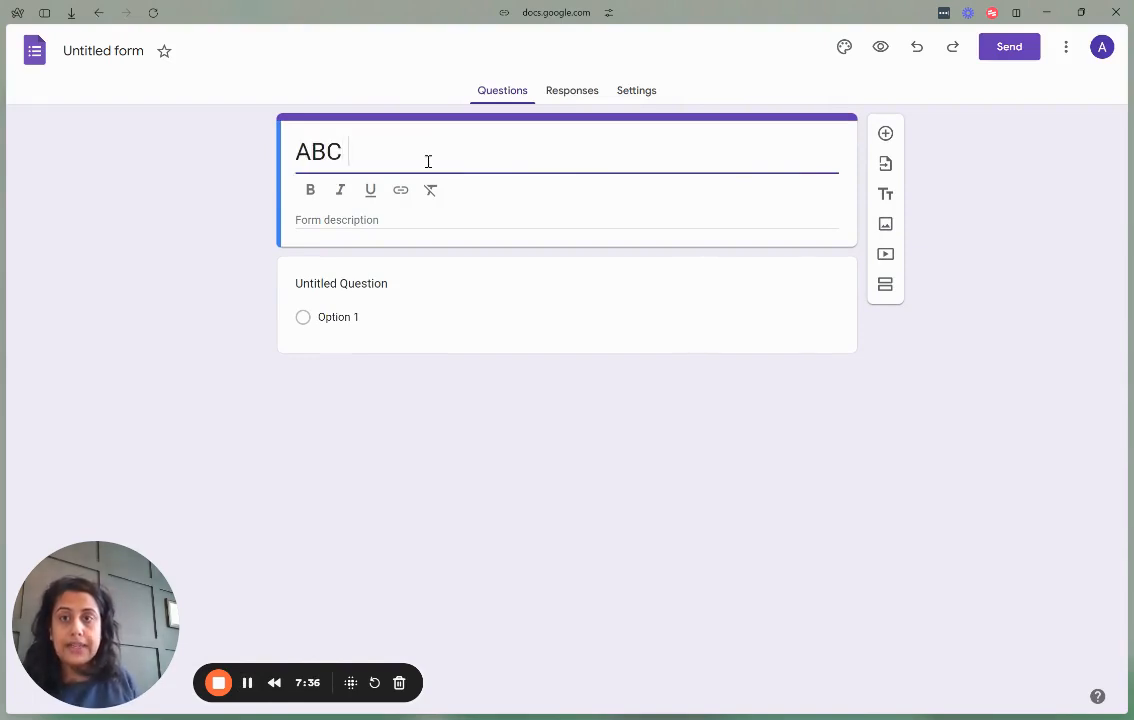
type("Realty")
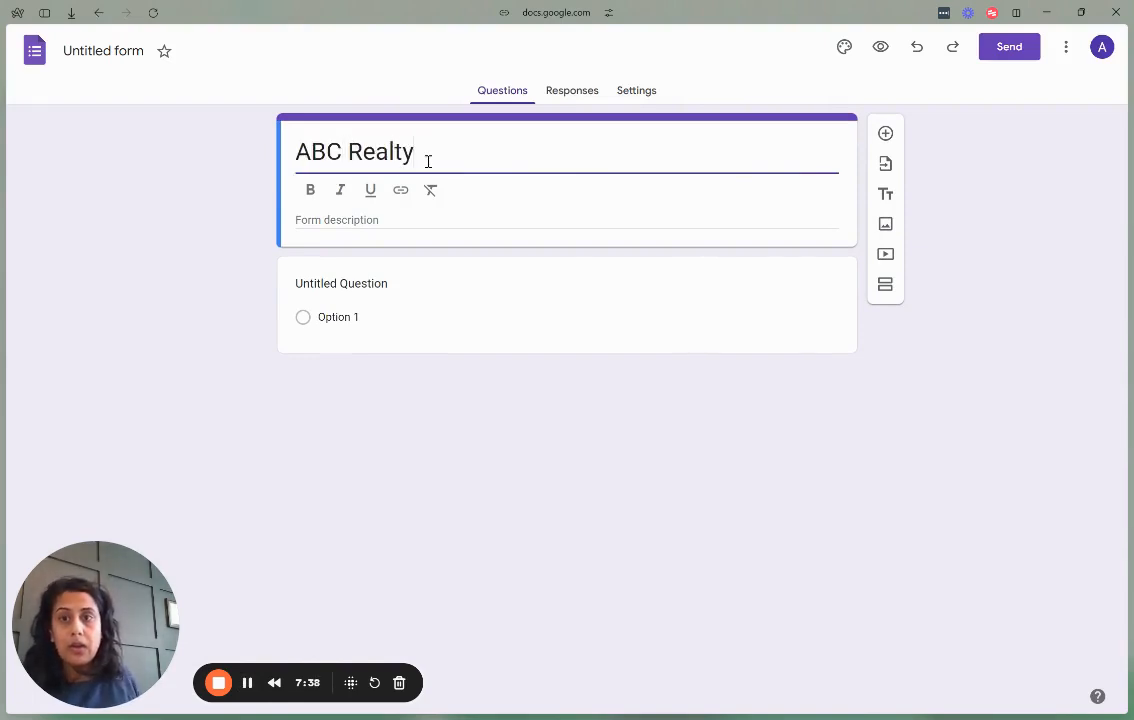
left_click(306, 408)
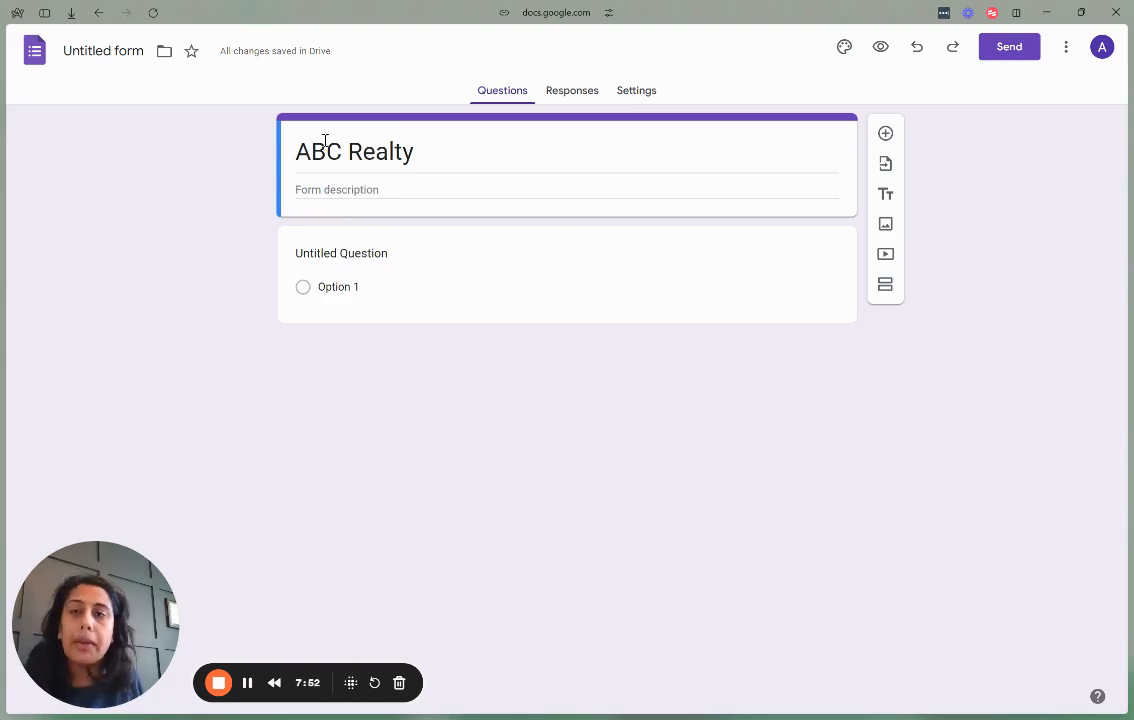
Title the first question 'Full Name' and make it required.
left_click(345, 252)
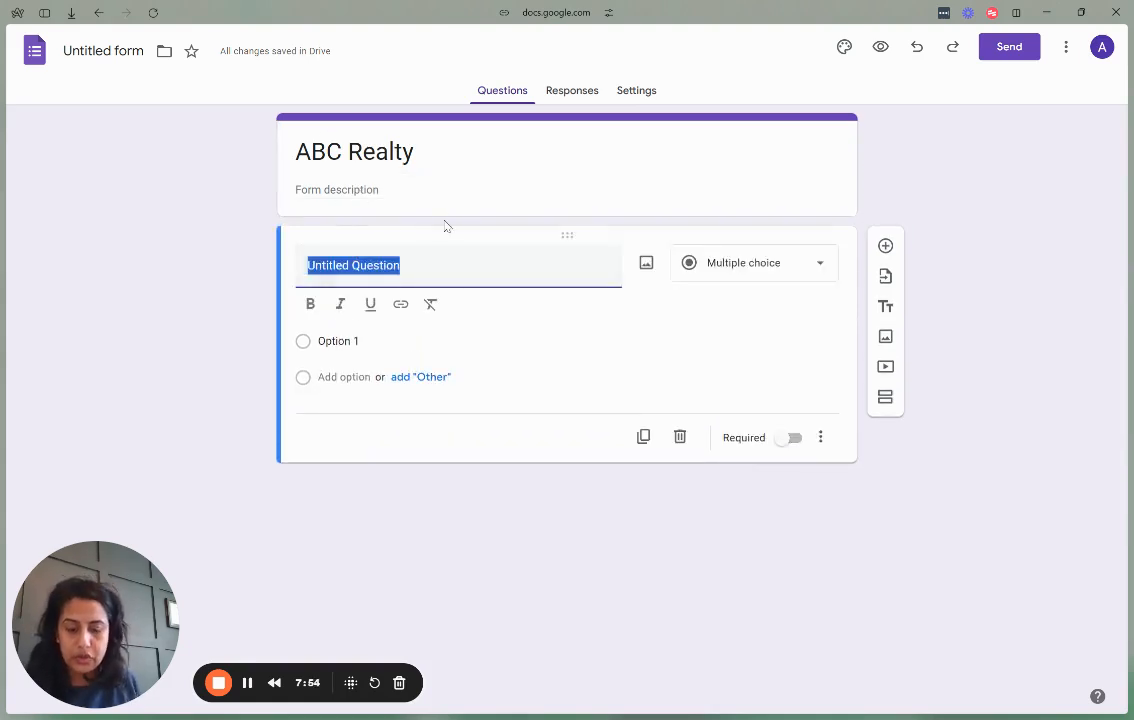
type("First")
key("BackSpace")
key("BackSpace")
key("BackSpace")
key("BackSpace")
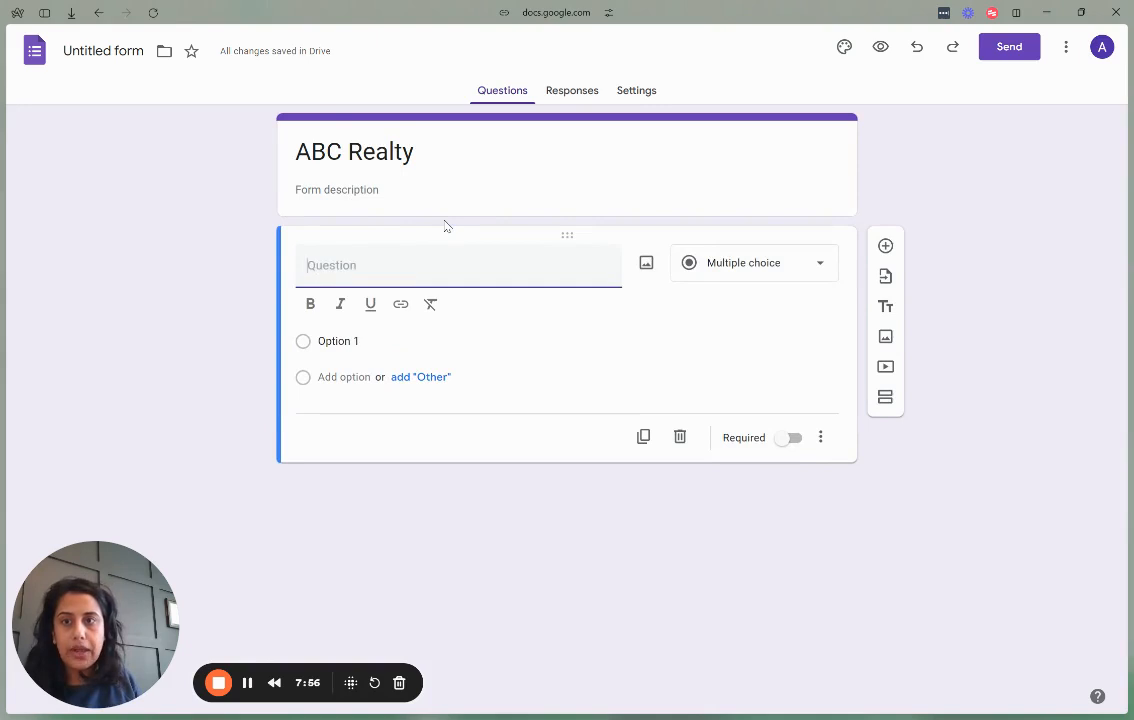
type("Full Name")
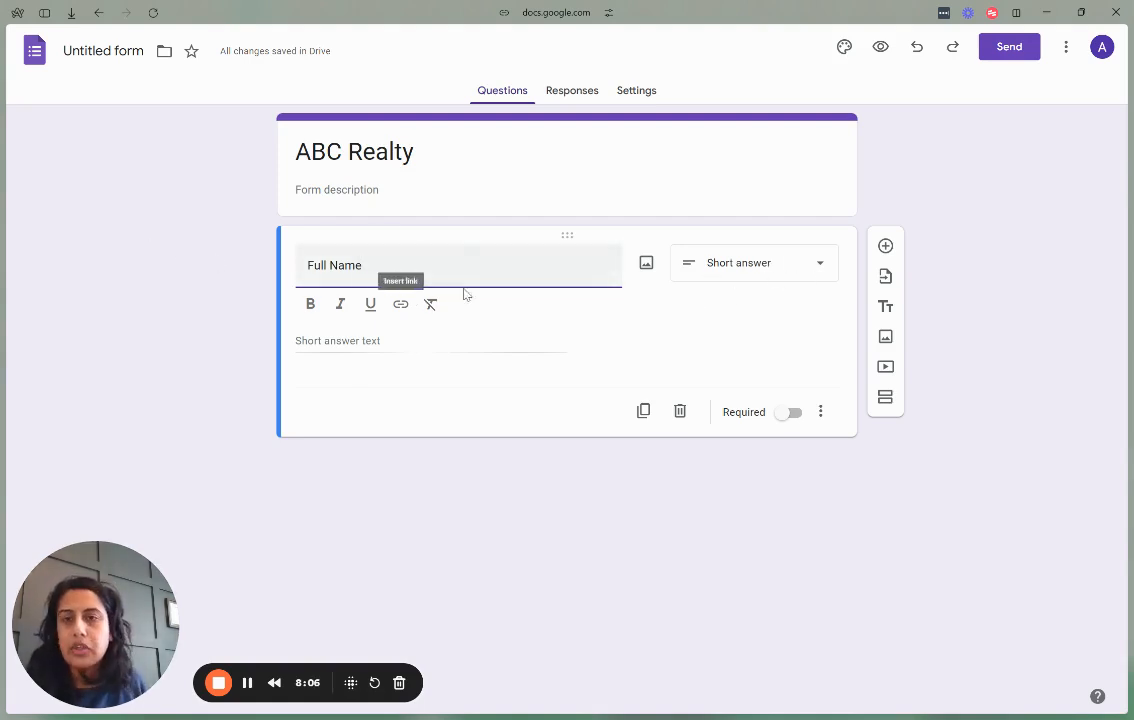
left_click(795, 413)
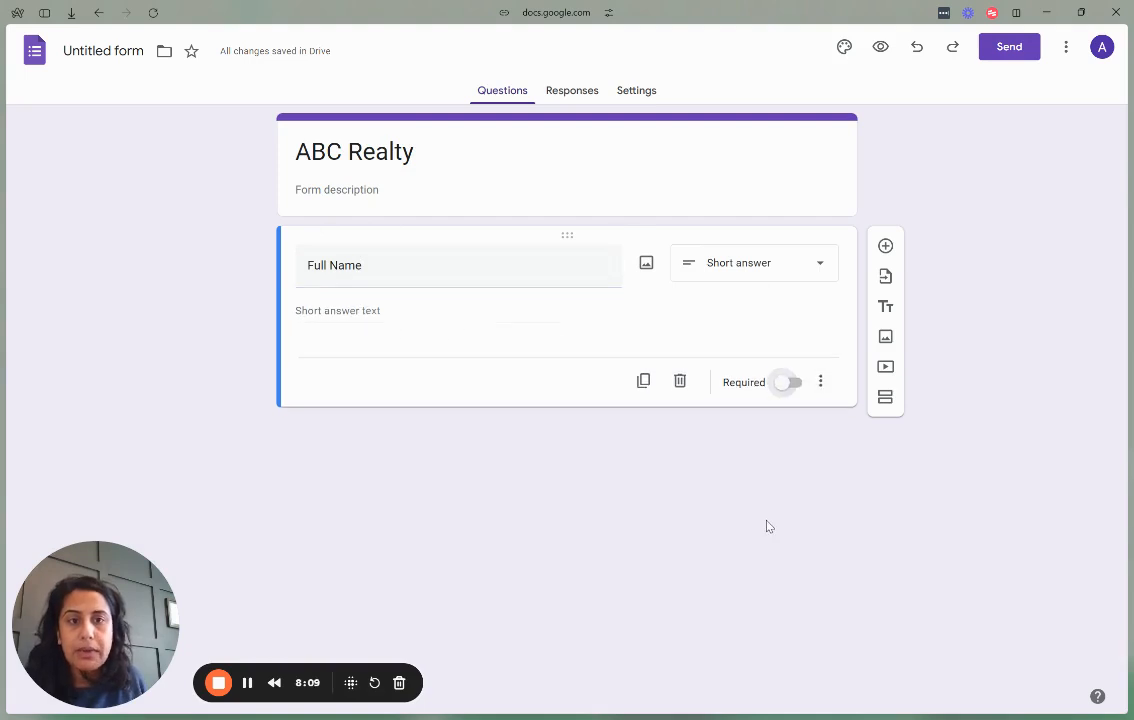
left_click(788, 381)
Add a required 'Email Address' question, then 'Phone Number' and 'Estimated Budget?' short-answer questions.
left_click(886, 250)
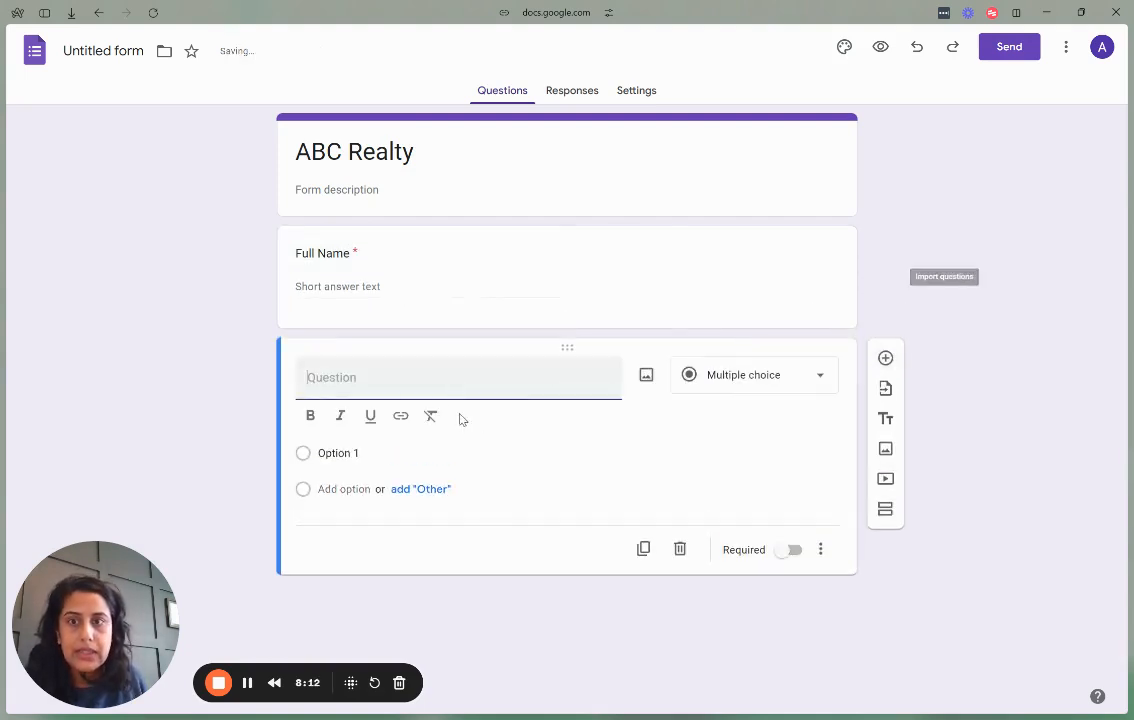
type("Email ")
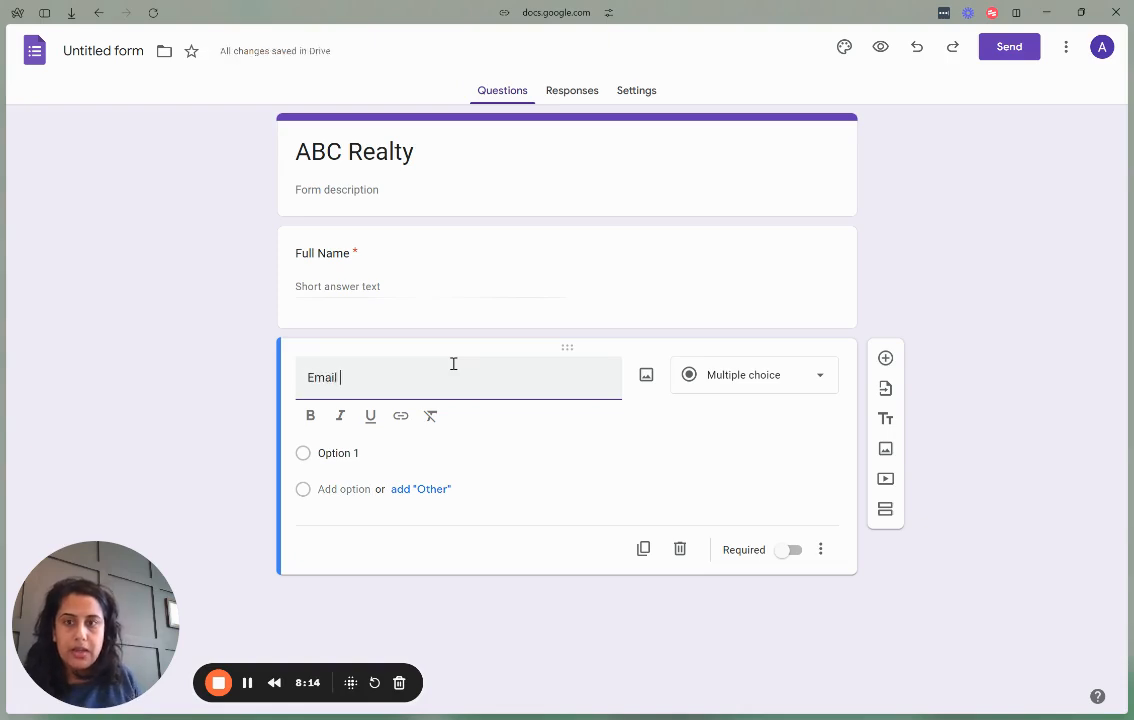
type("Address")
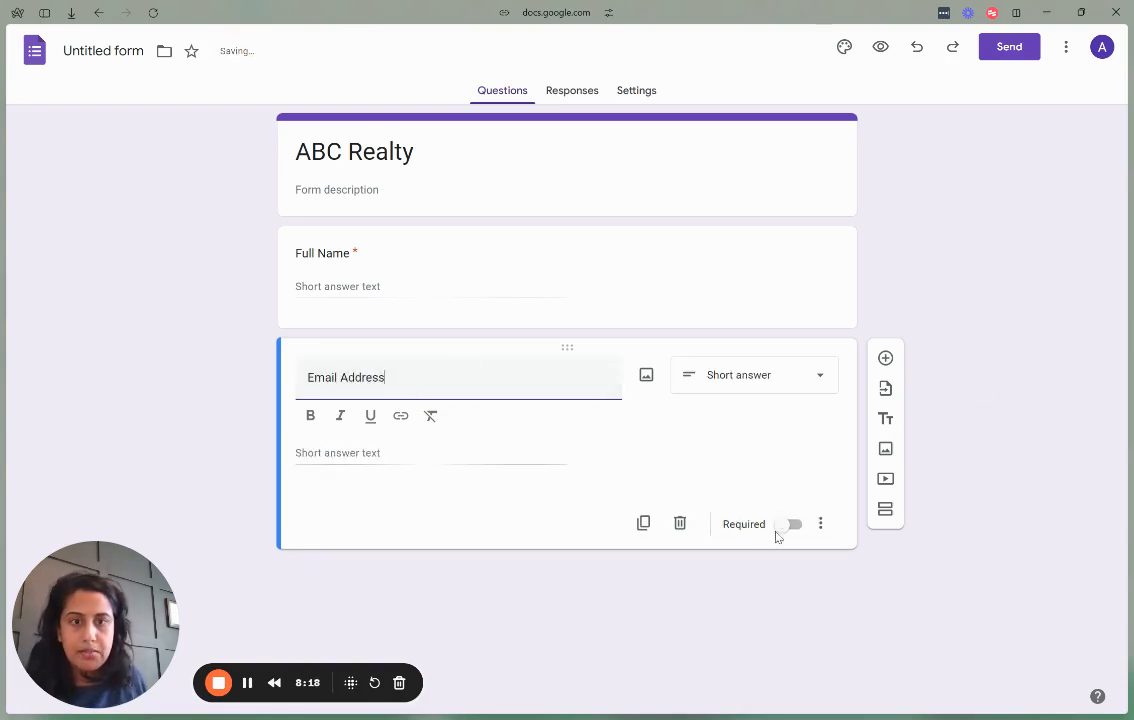
left_click(790, 524)
left_click(885, 358)
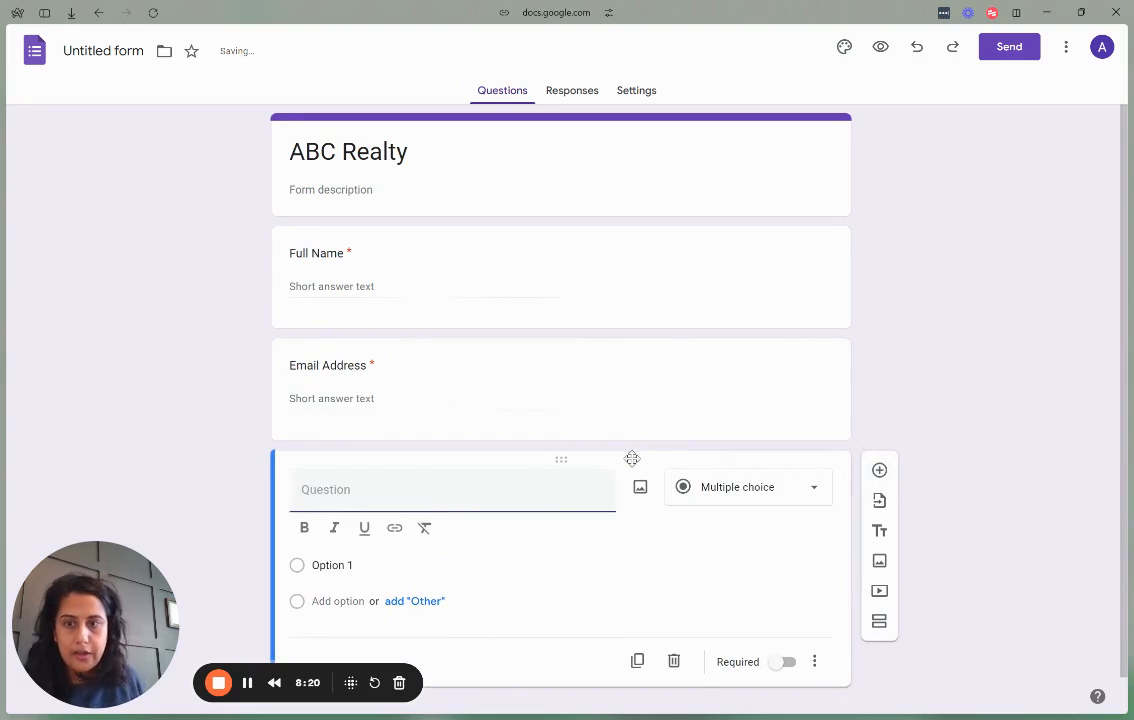
type("Phone Number")
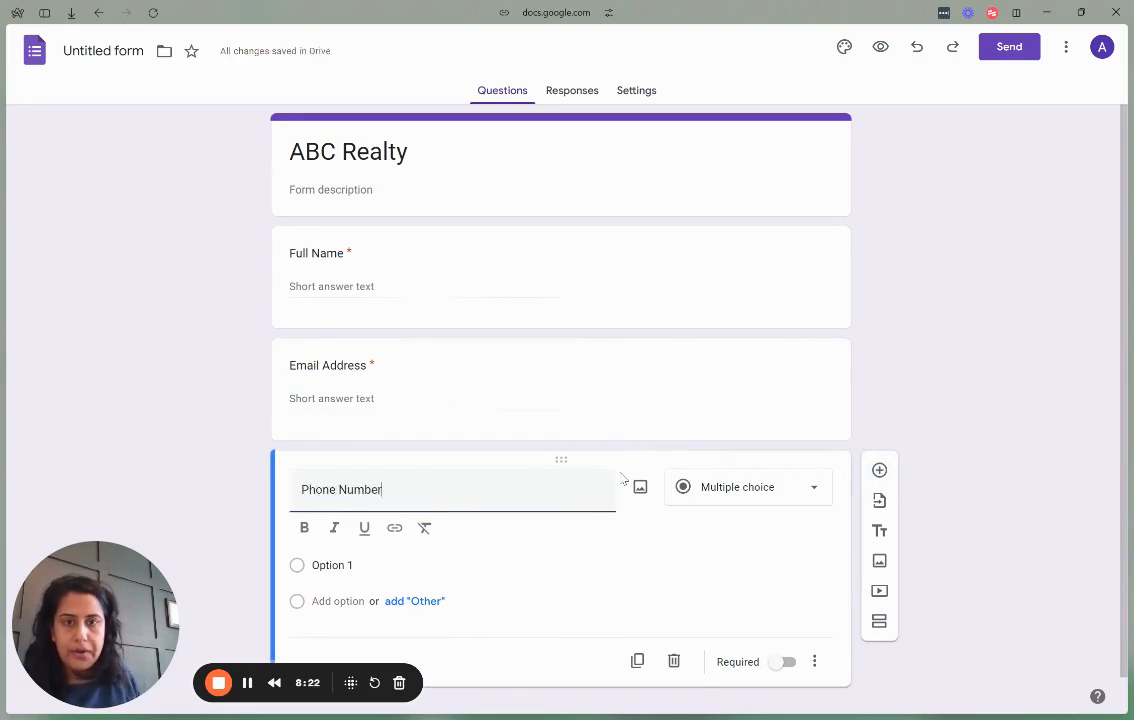
left_click(885, 470)
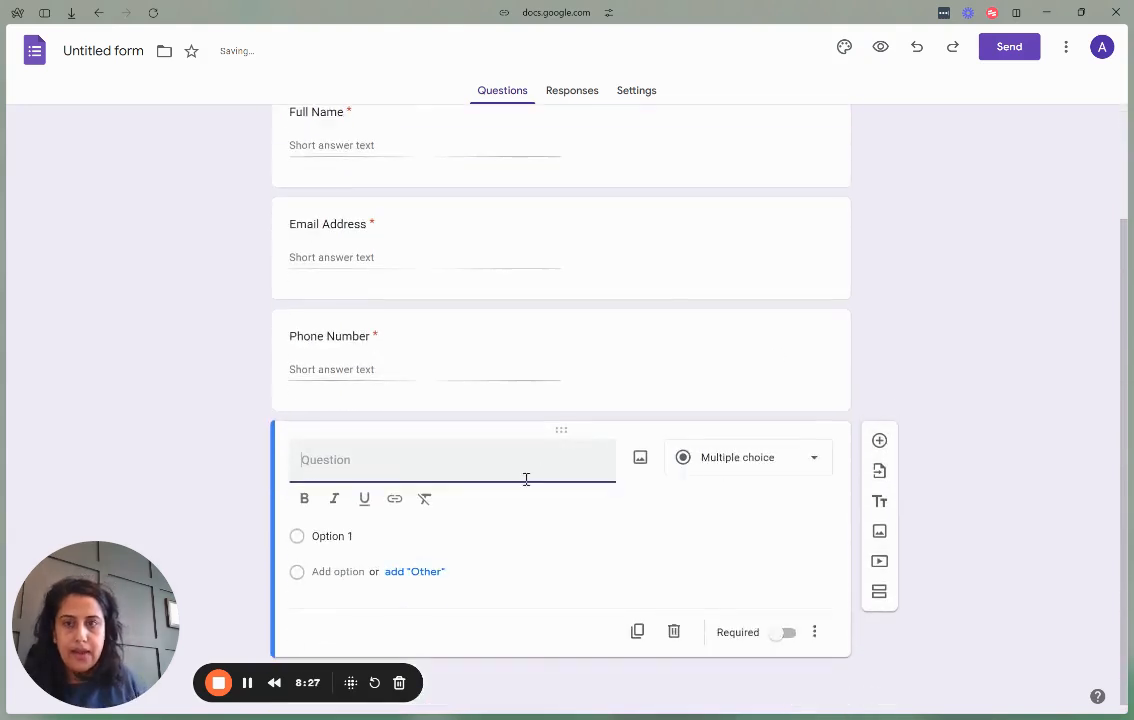
type("E")
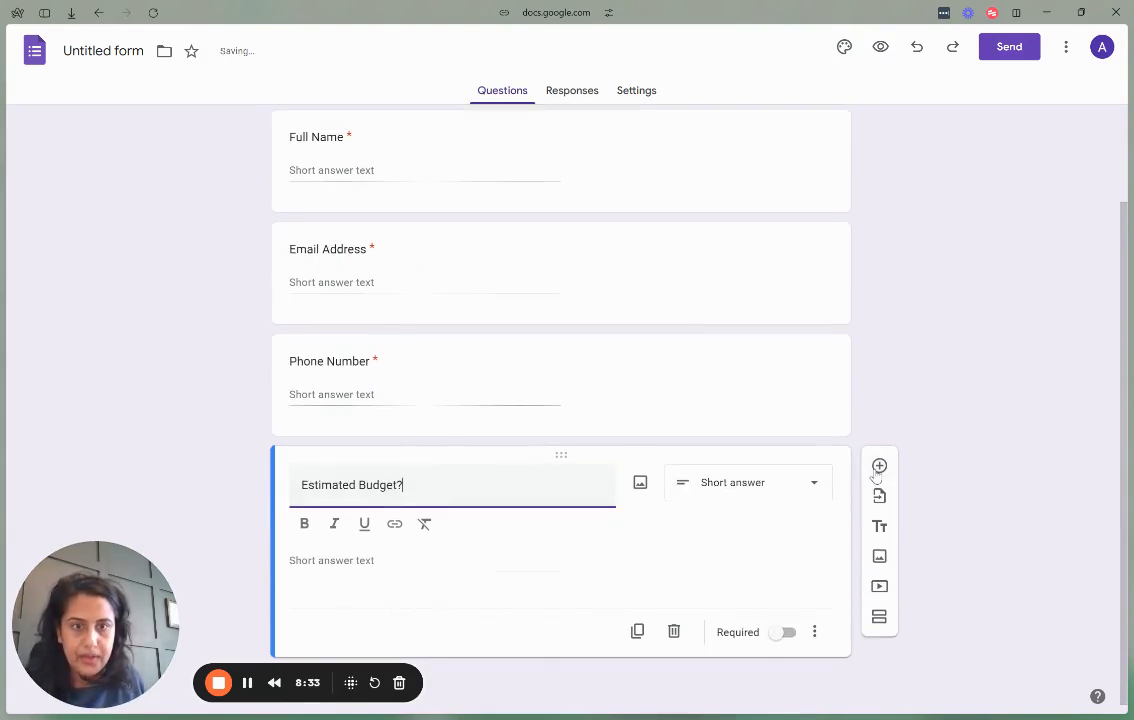
left_click(879, 466)
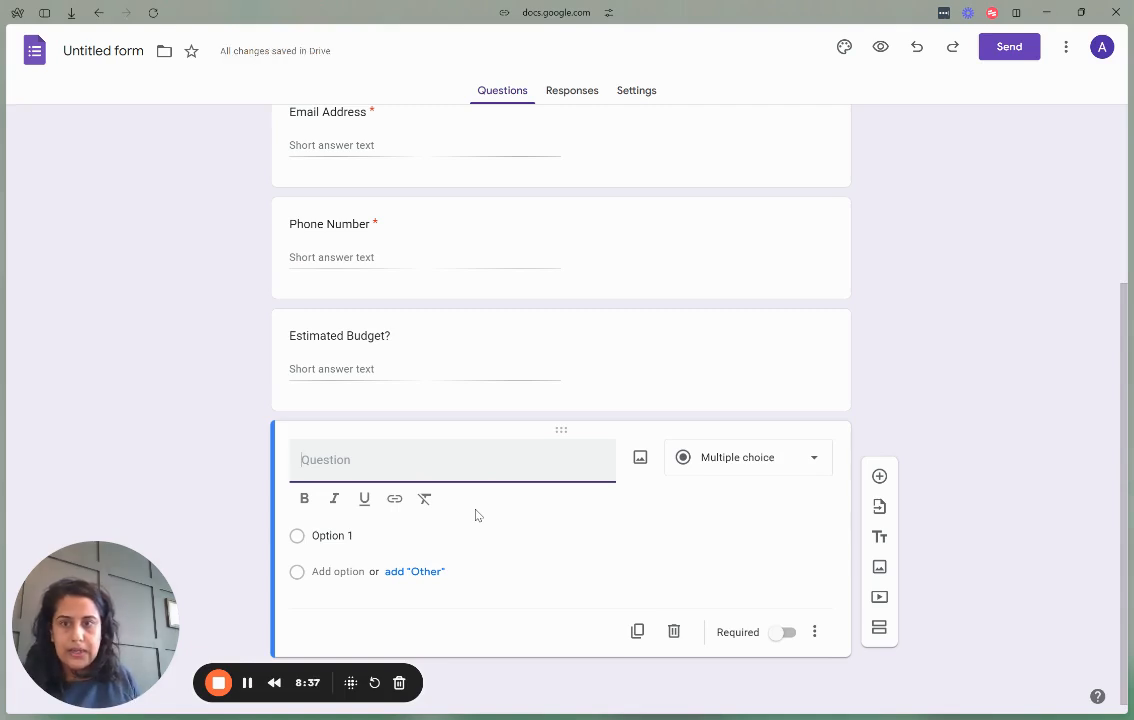
Add a 'Have you been pre-approved?' question with answer choices No and Yes.
type("Have you been pre-ap")
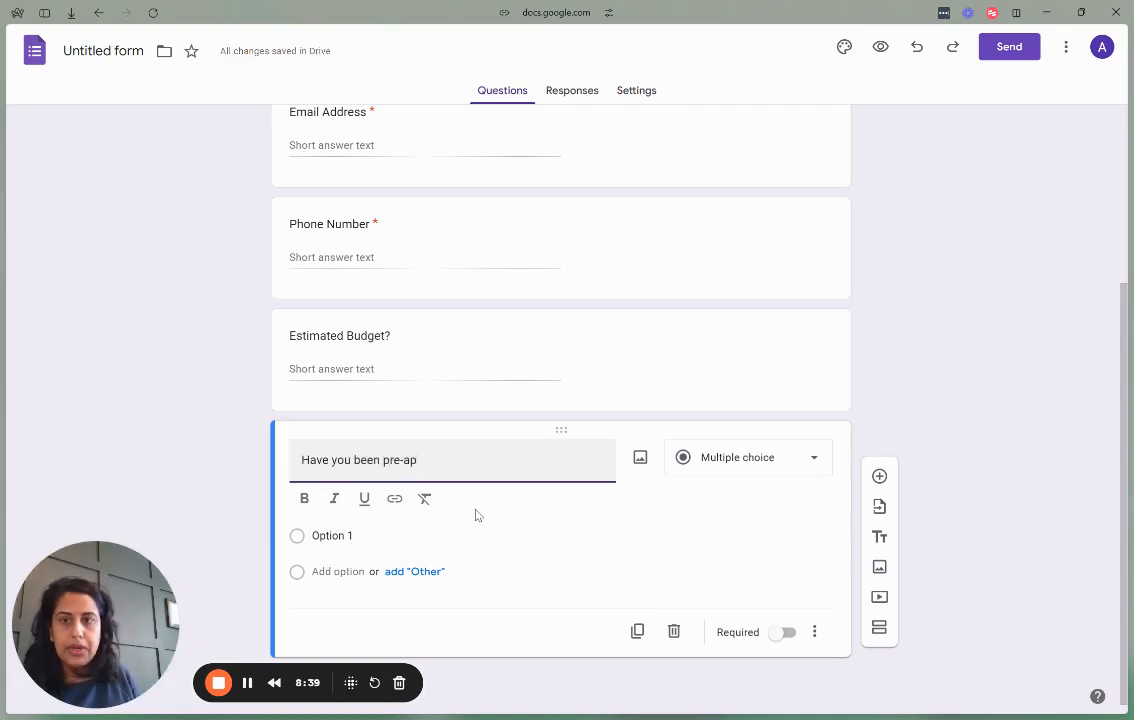
type("proved?")
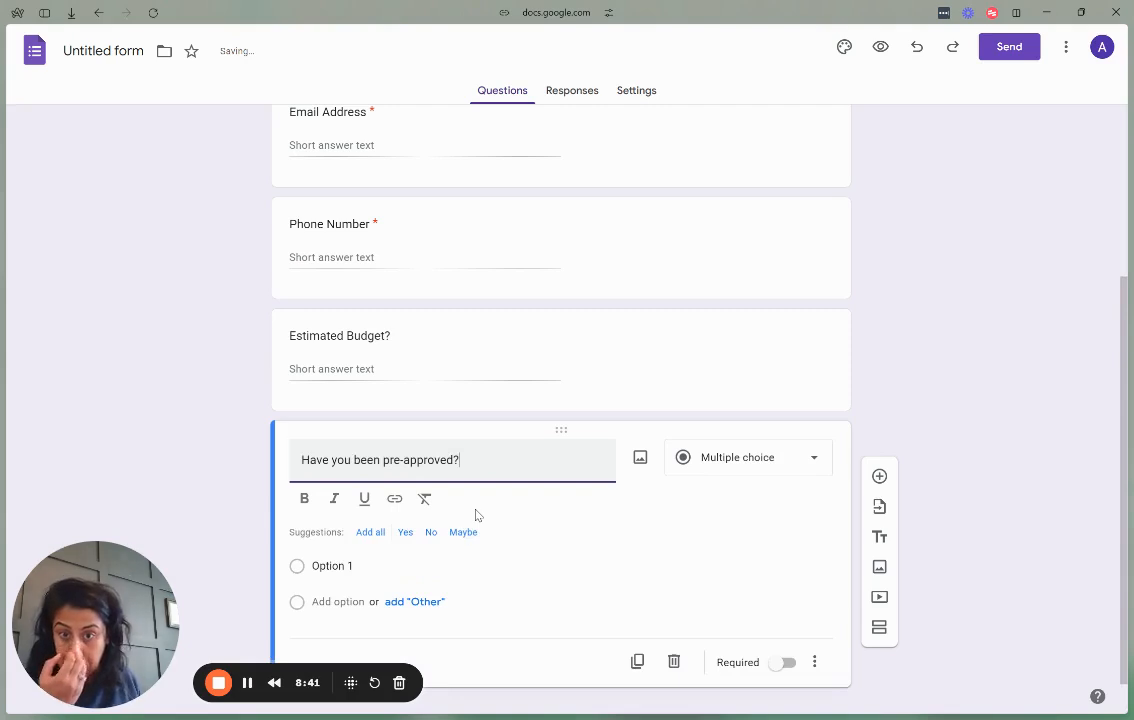
left_click(405, 533)
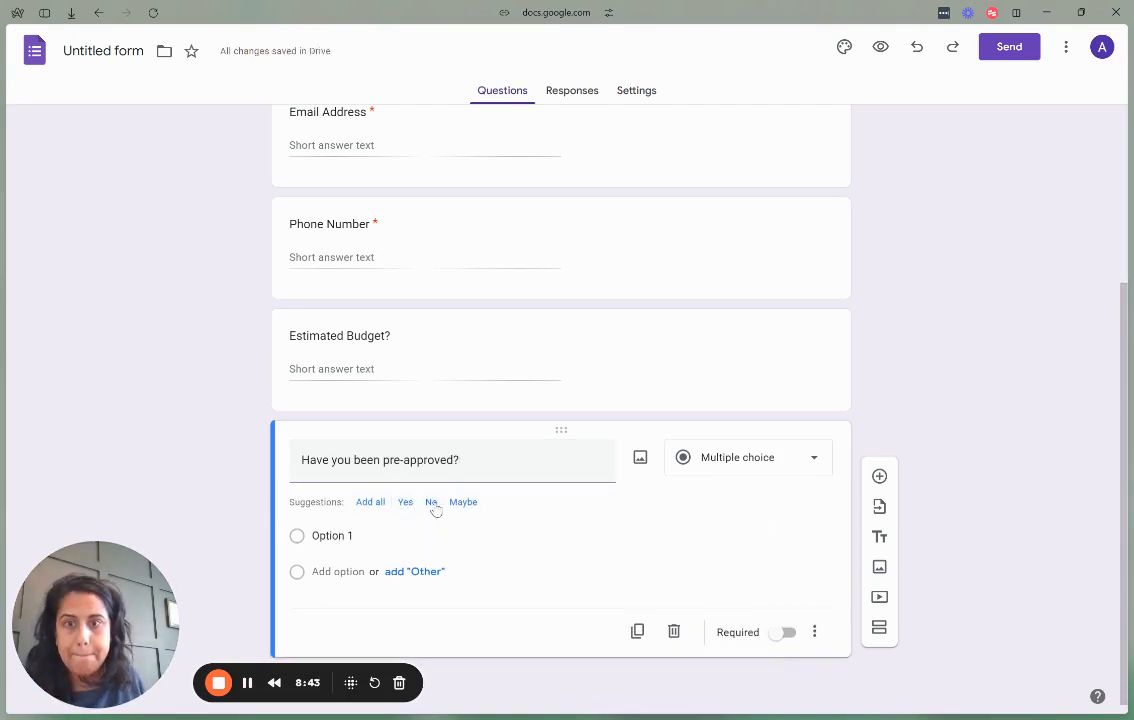
left_click(431, 503)
left_click(406, 503)
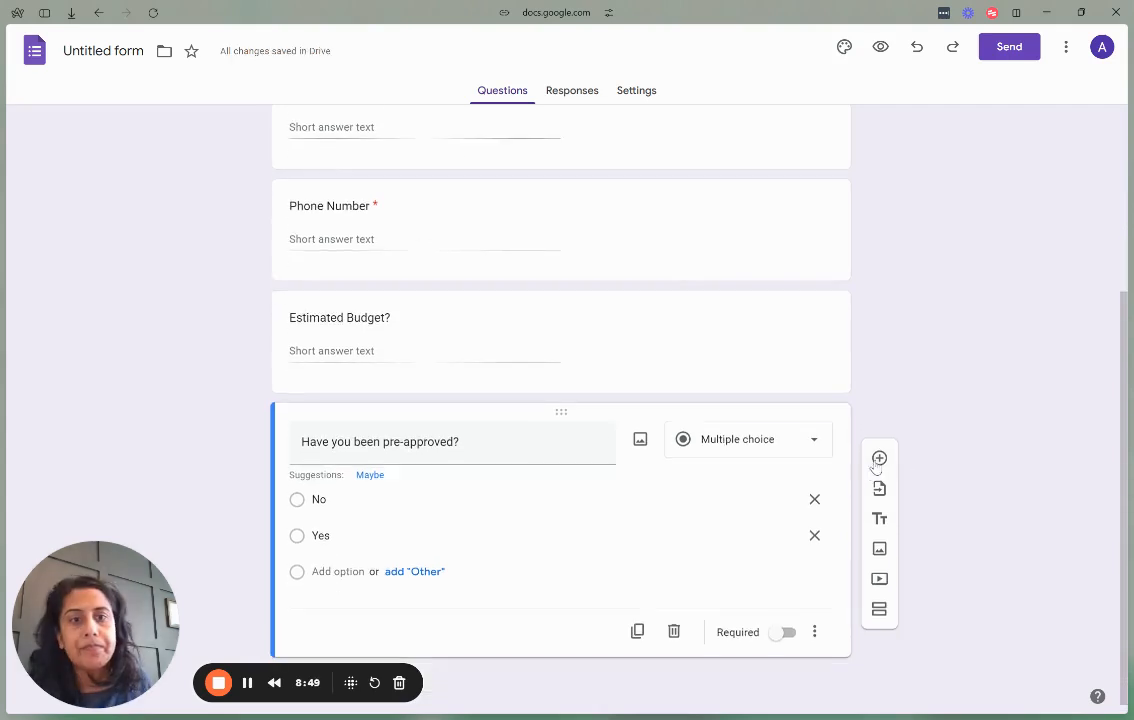
Add a short-answer question 'What is your lender's name'.
left_click(879, 458)
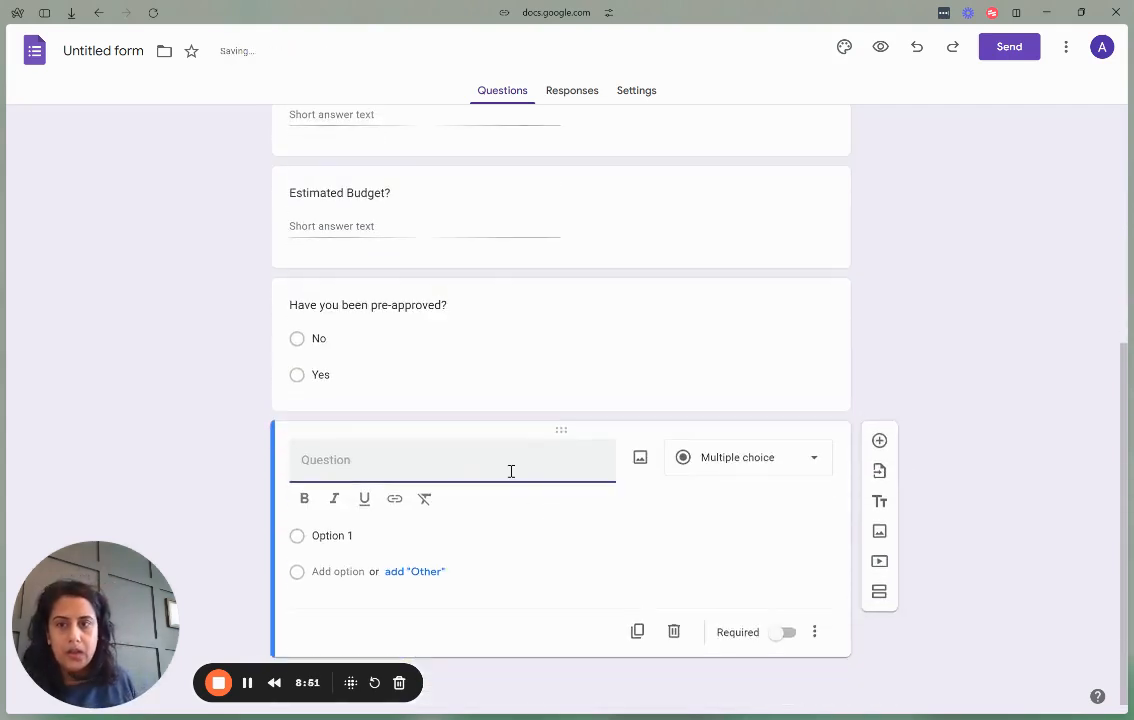
type("What is your lender's name")
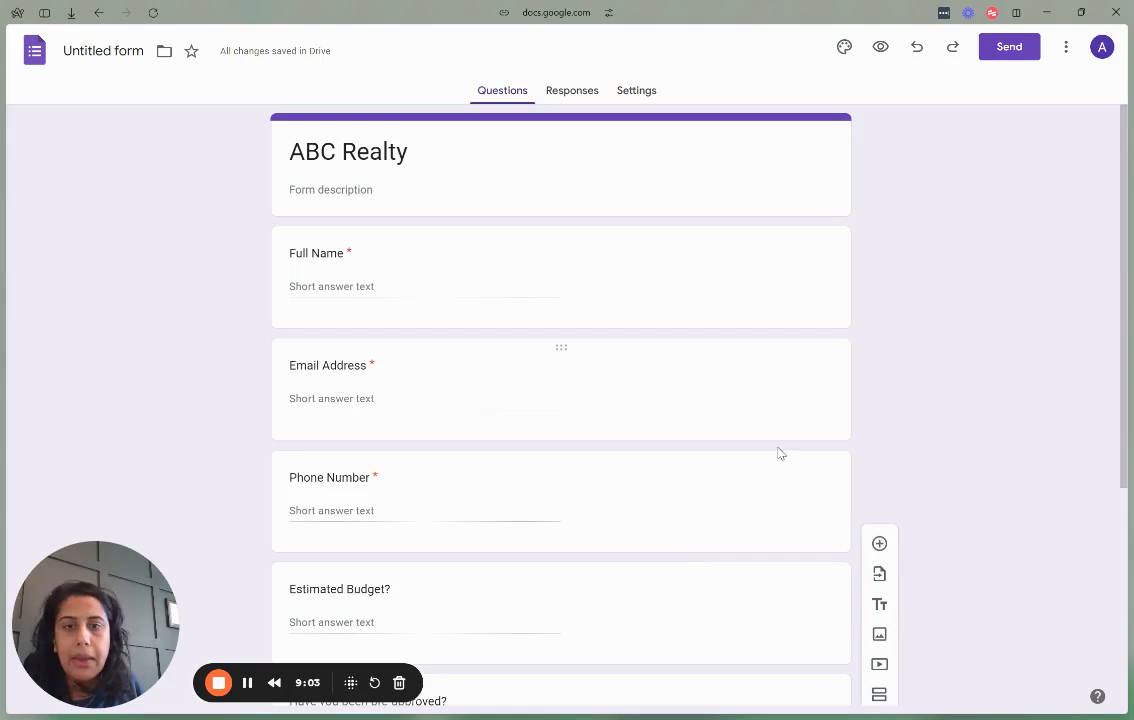
scroll(780, 453, "down", 3)
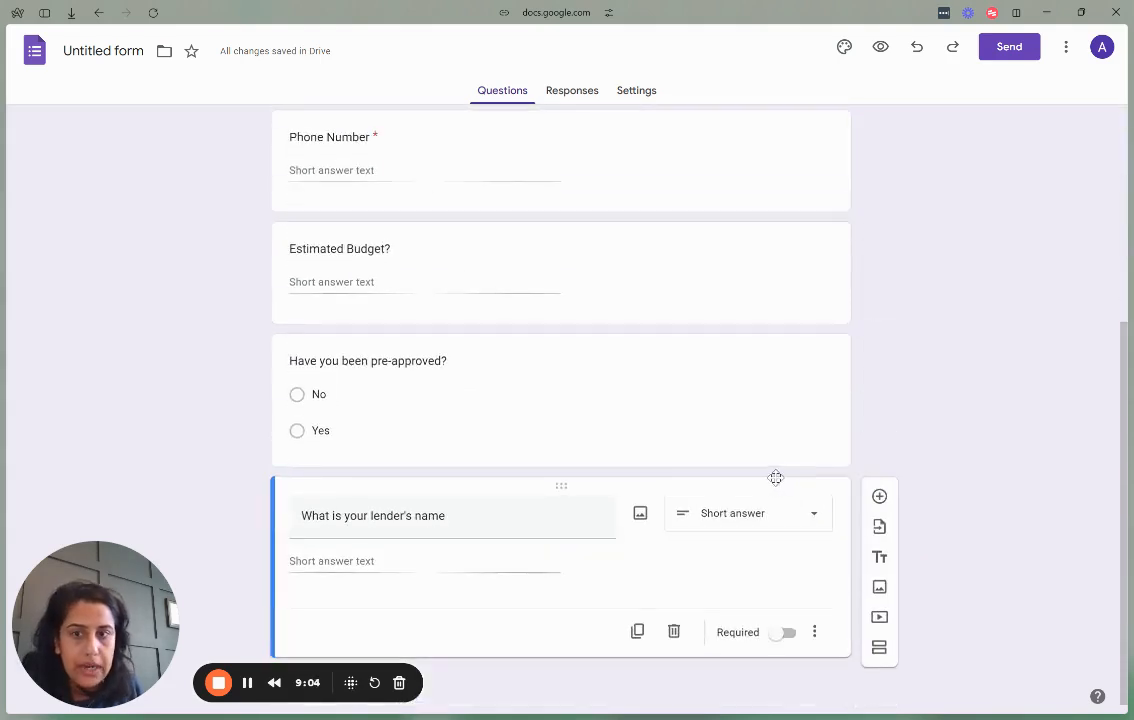
scroll(775, 477, "up", 5)
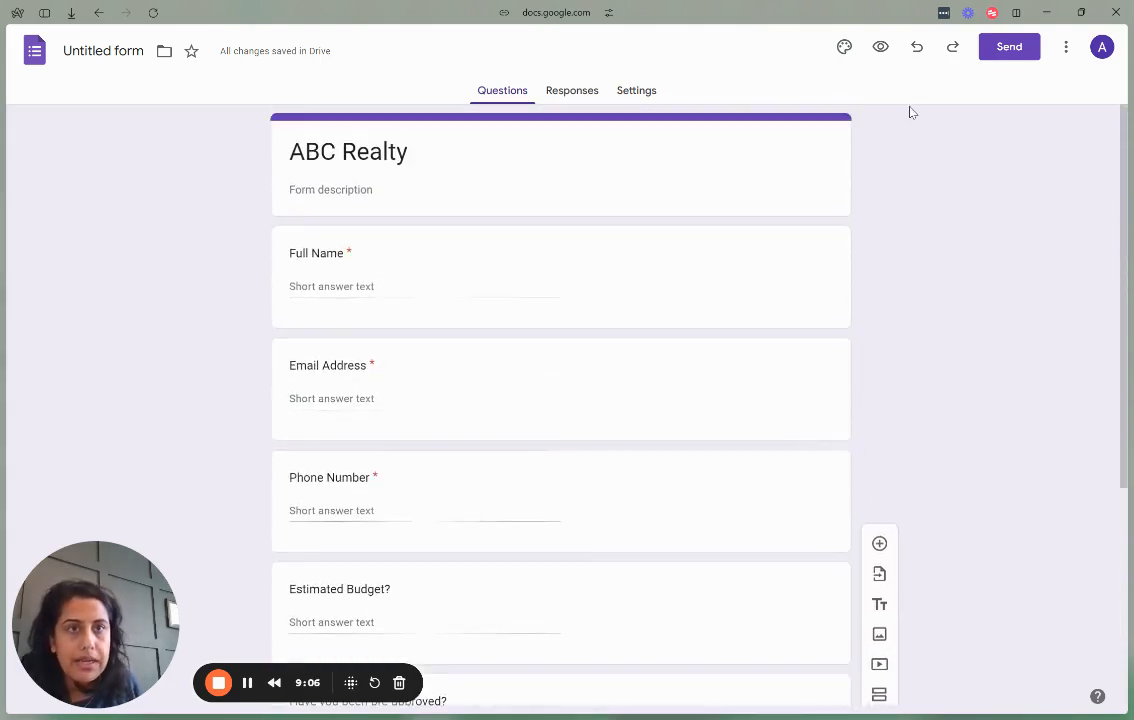
left_click(844, 46)
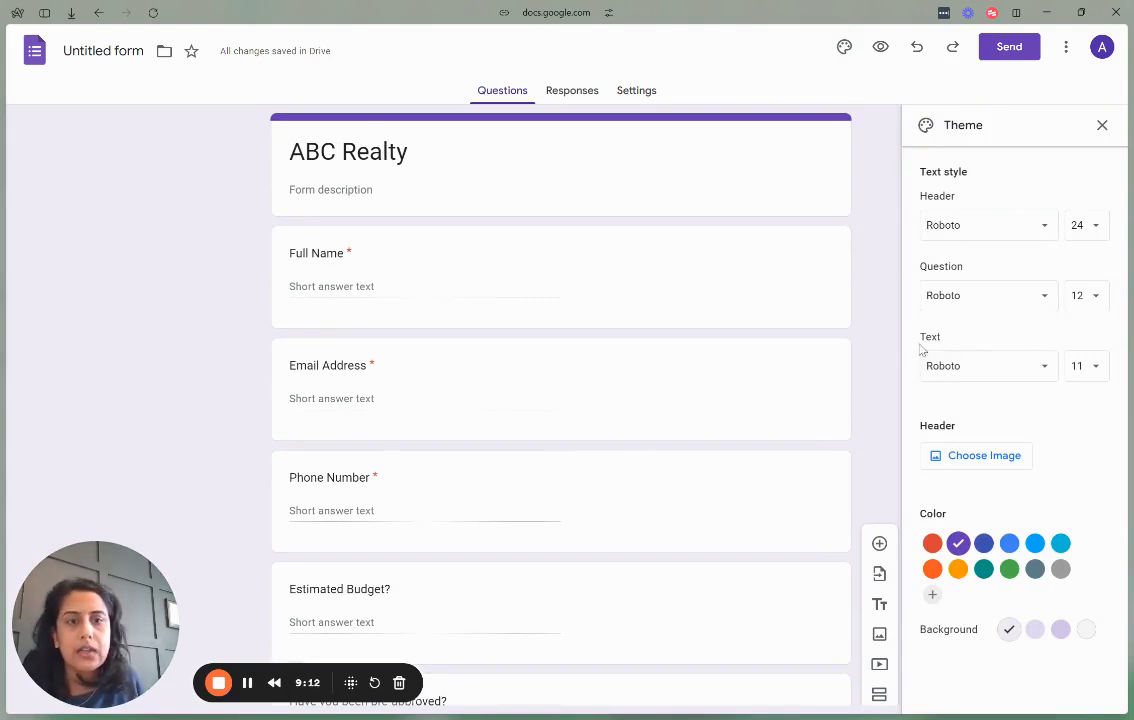
left_click(1103, 125)
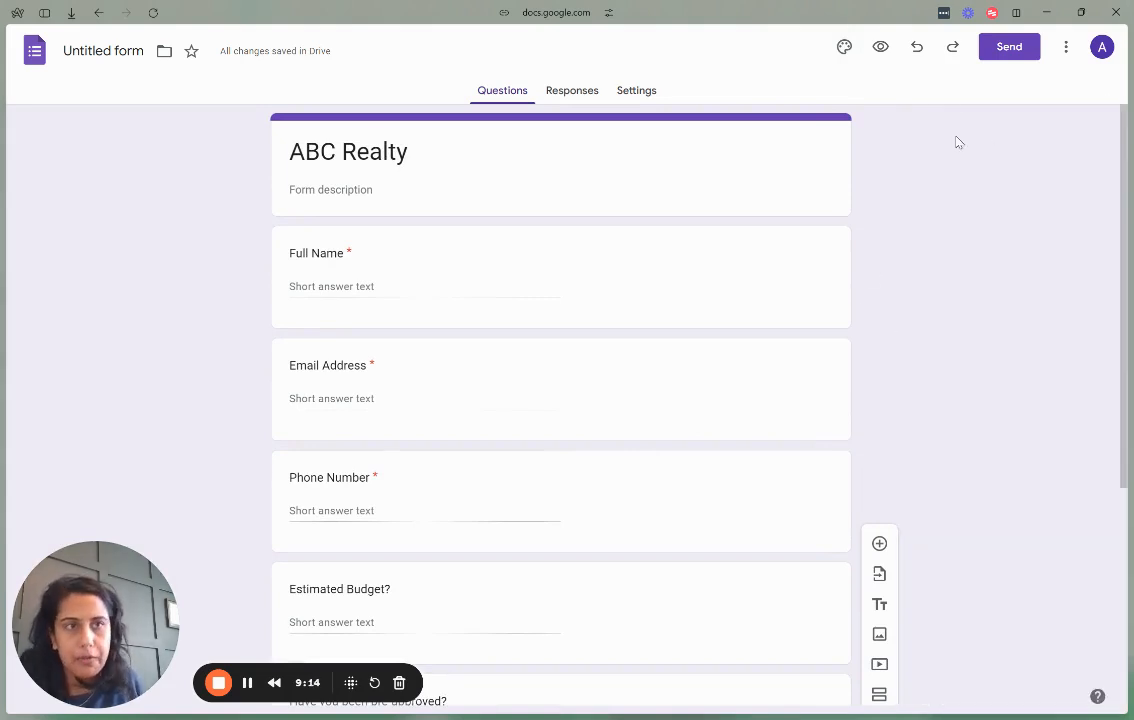
left_click(994, 48)
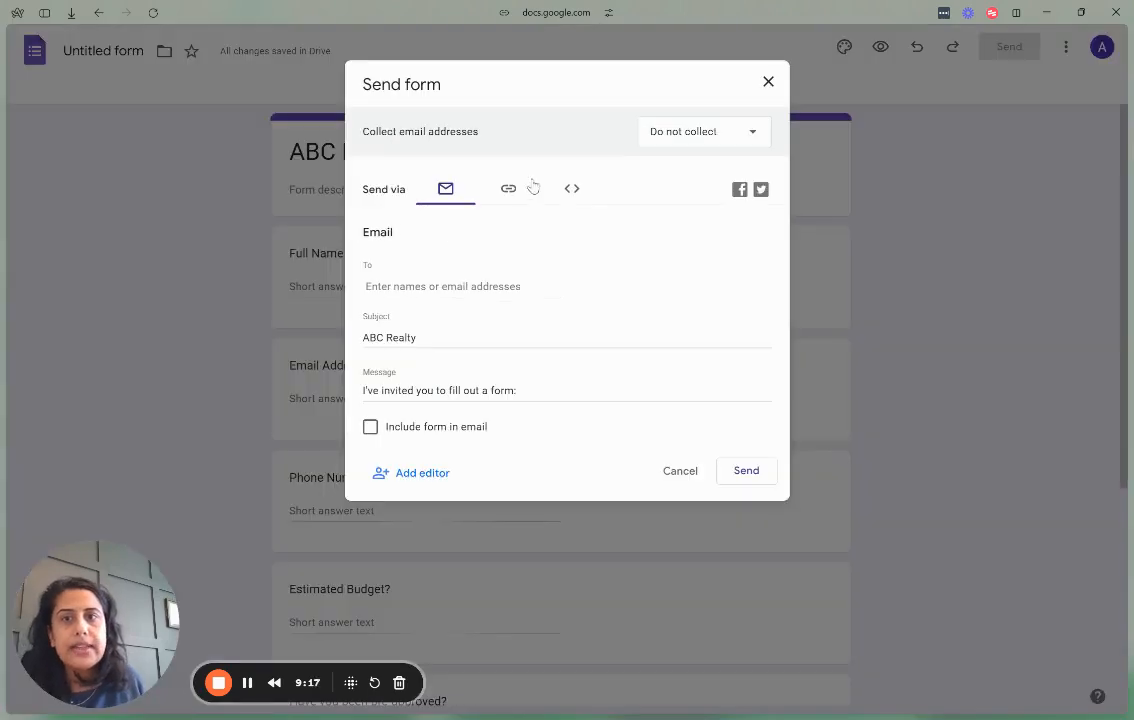
left_click(769, 83)
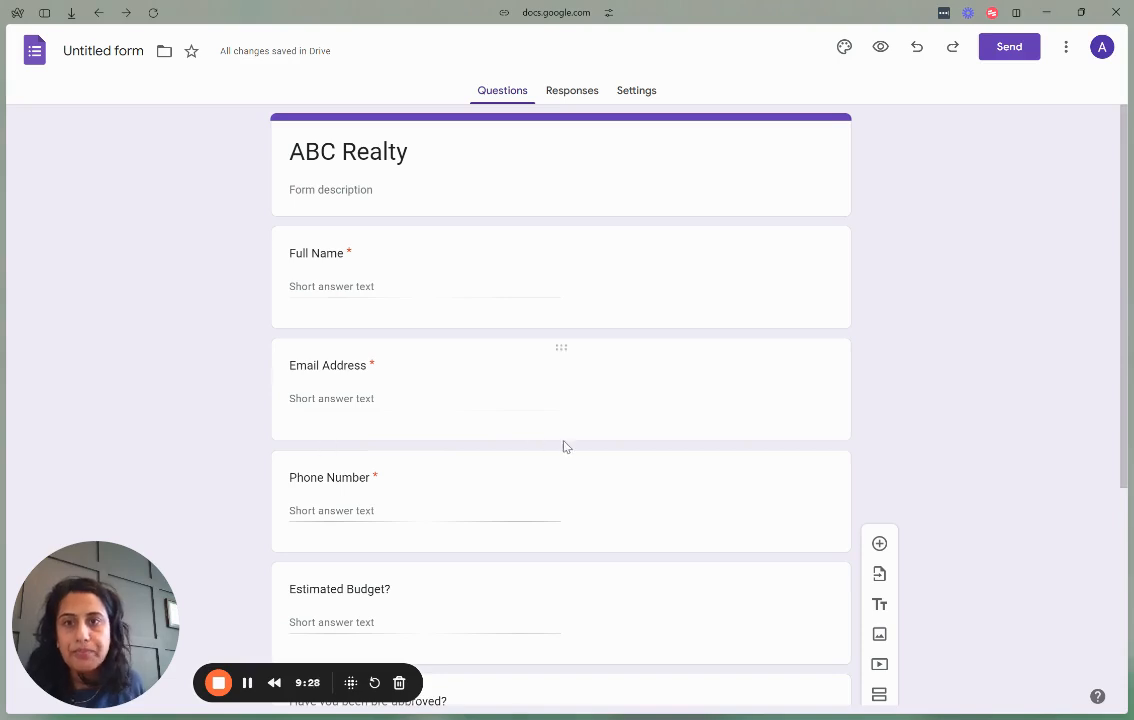
mouse_move(4, 472)
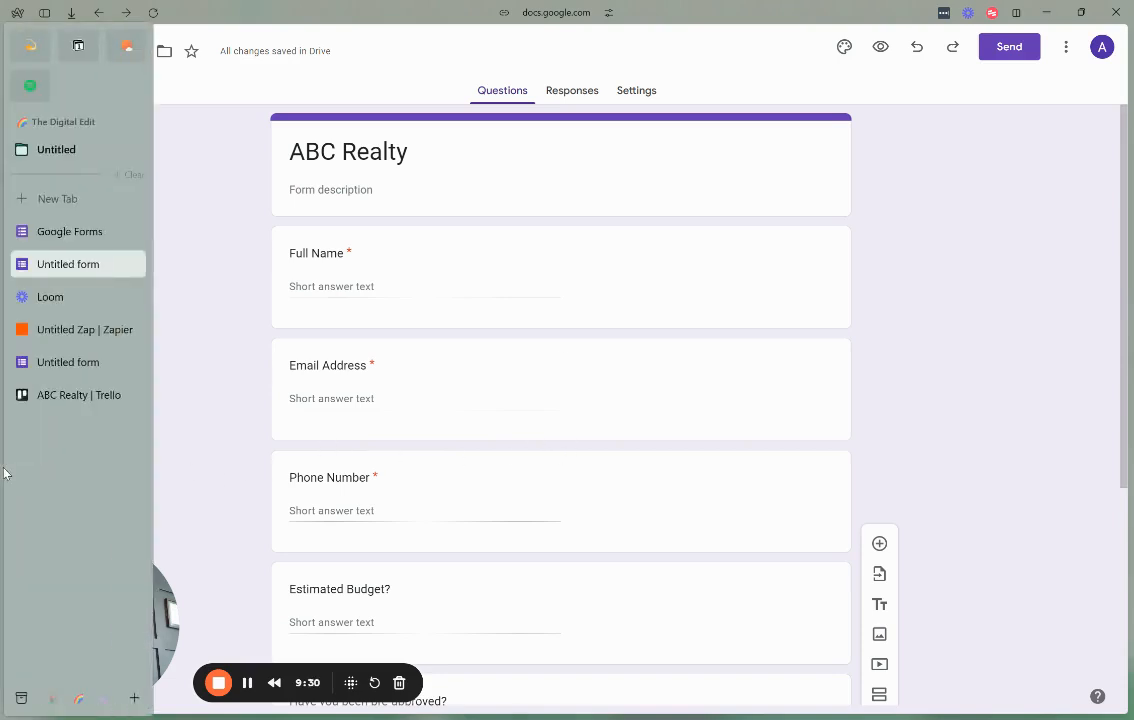
In Zapier, create a new Zap and pick Google Forms as its trigger app.
left_click(80, 329)
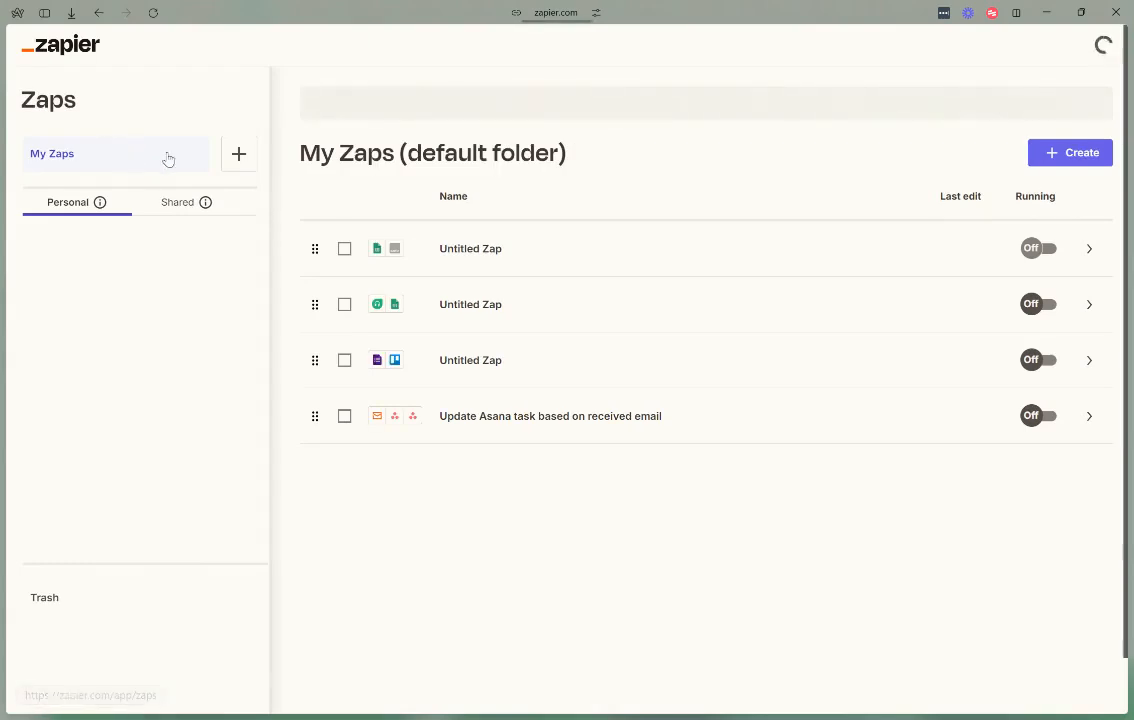
left_click(1069, 160)
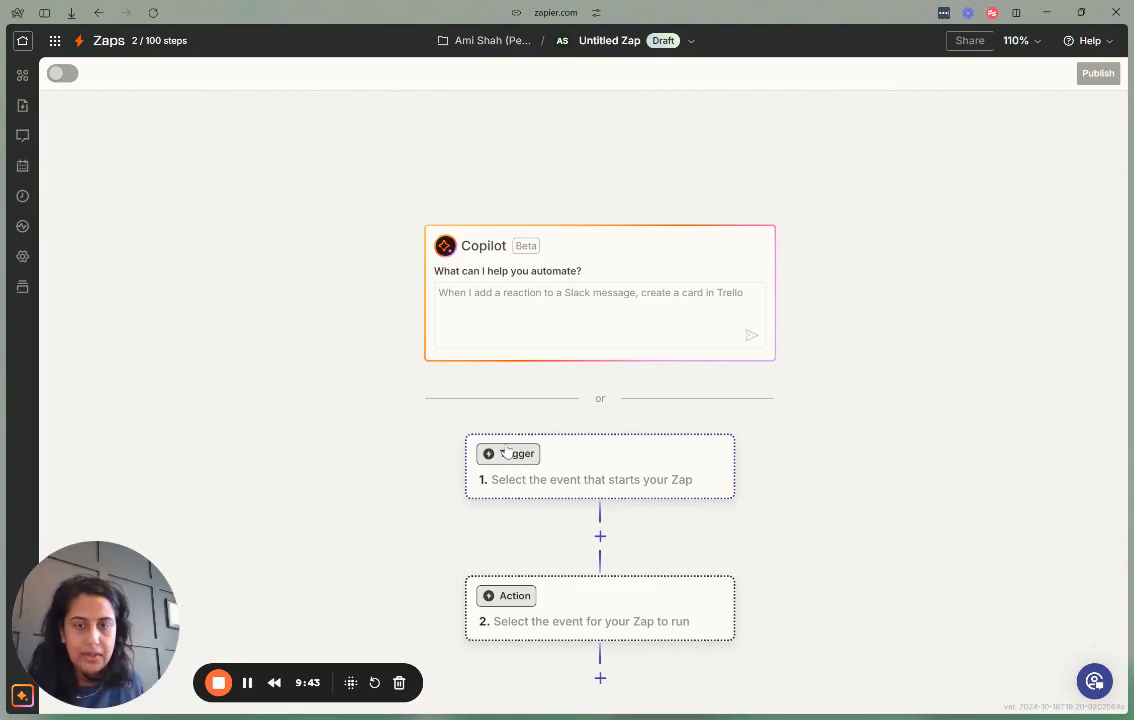
left_click(564, 398)
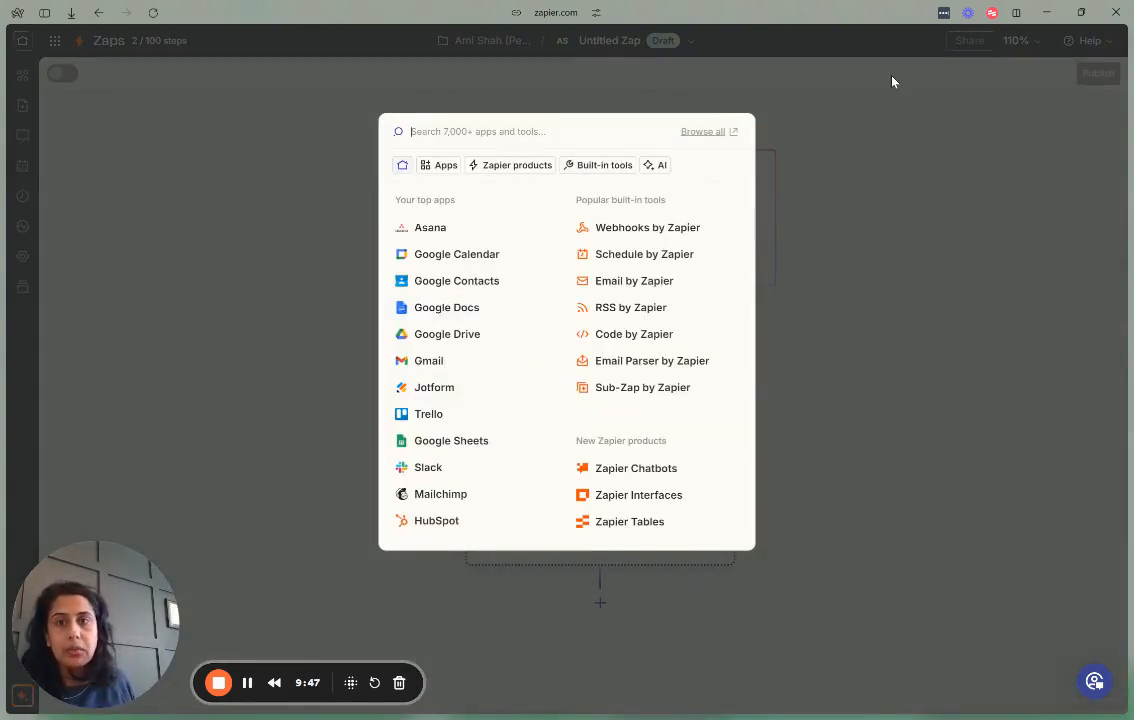
type("form")
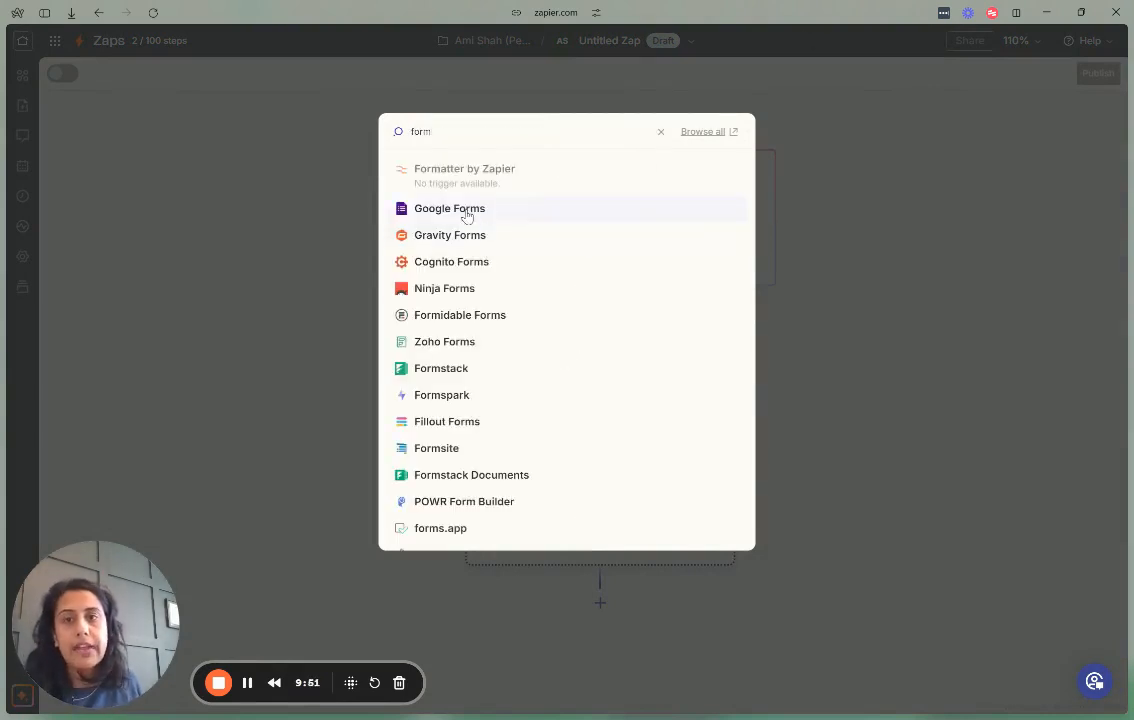
left_click(466, 212)
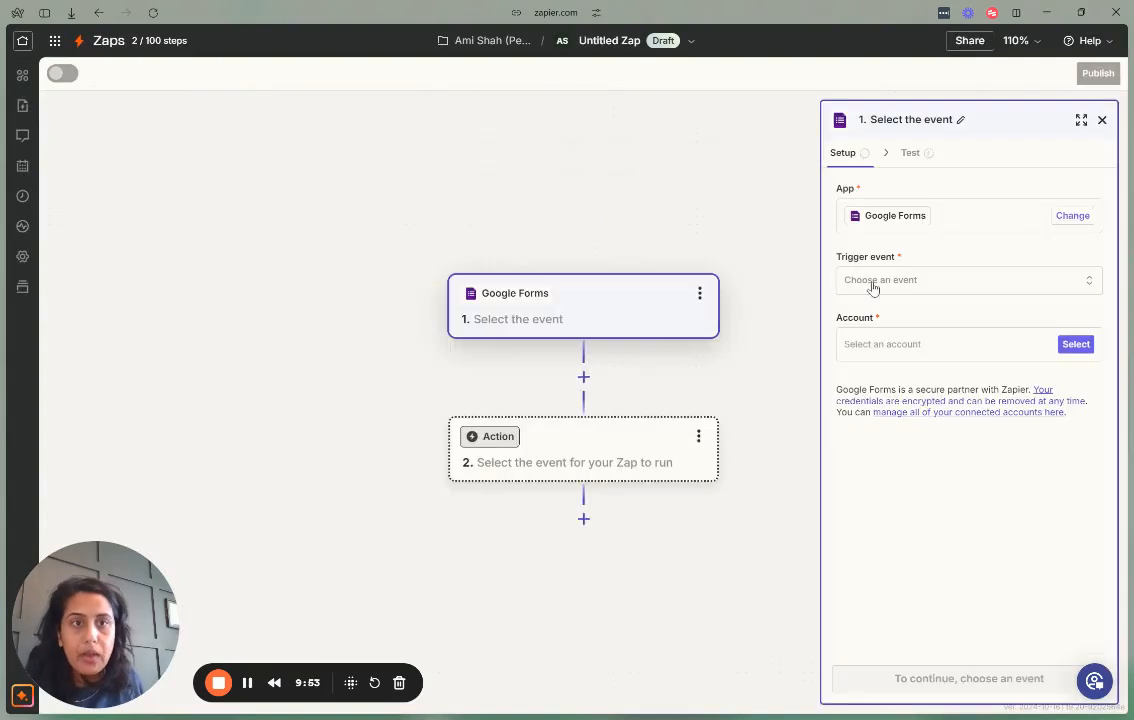
Set the trigger to New Form Response on the connected account's Untitled form and test it.
left_click(888, 288)
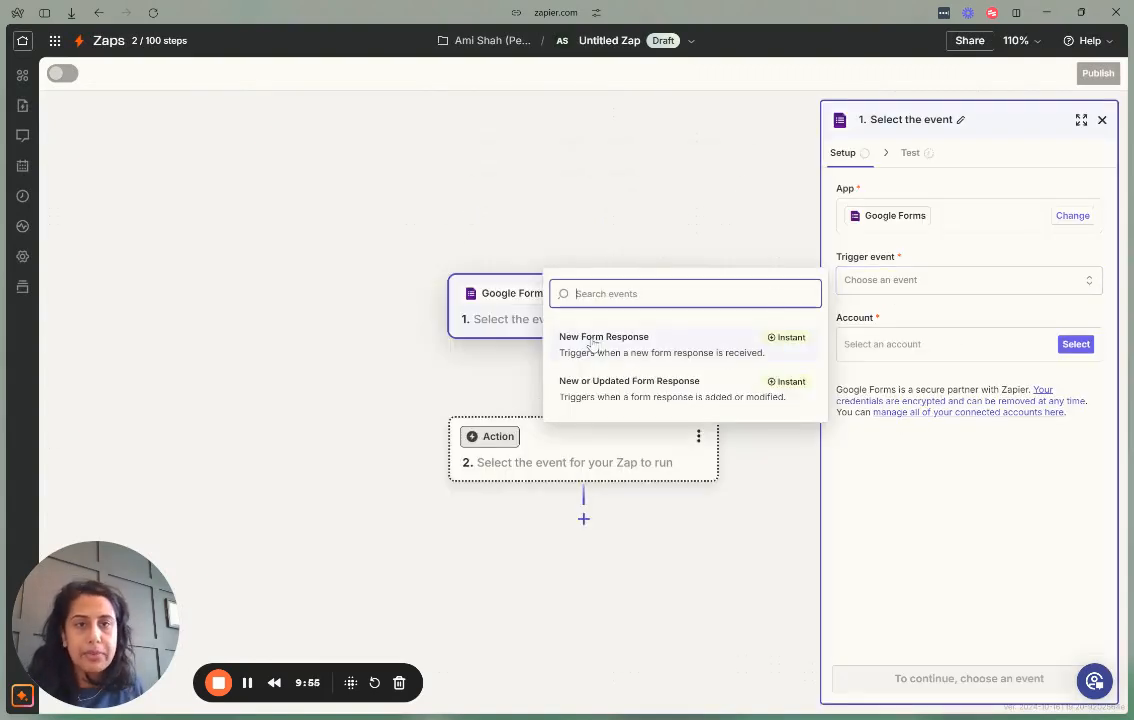
left_click(656, 351)
left_click(1073, 346)
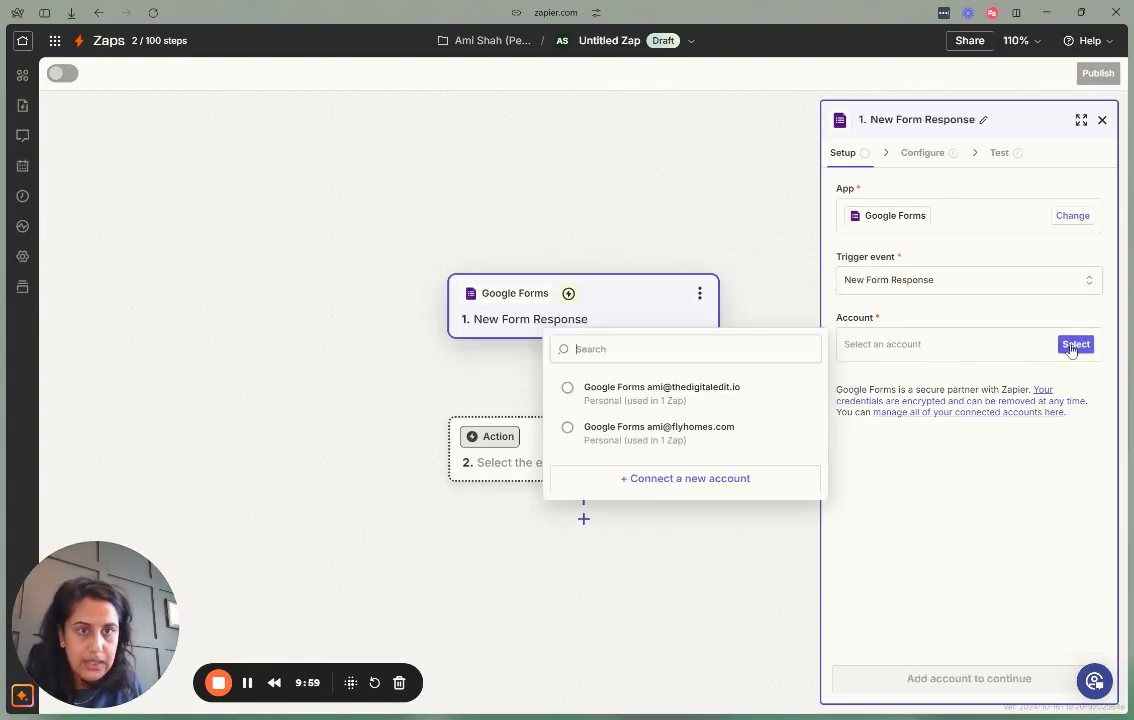
left_click(680, 398)
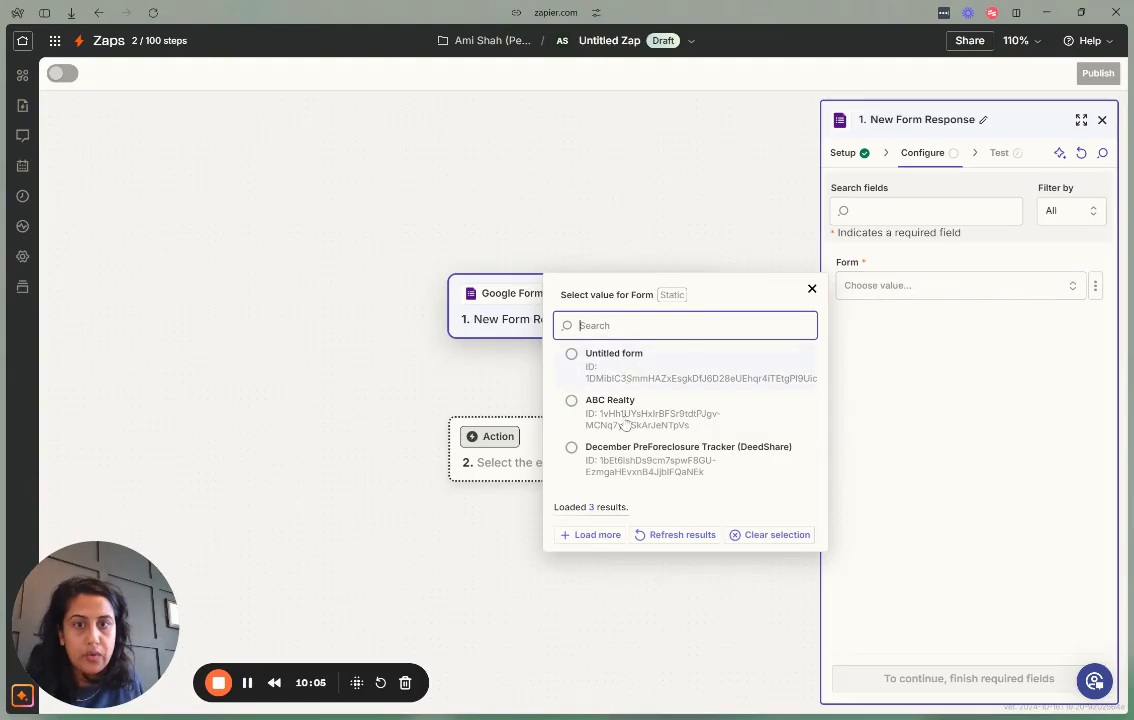
left_click(633, 364)
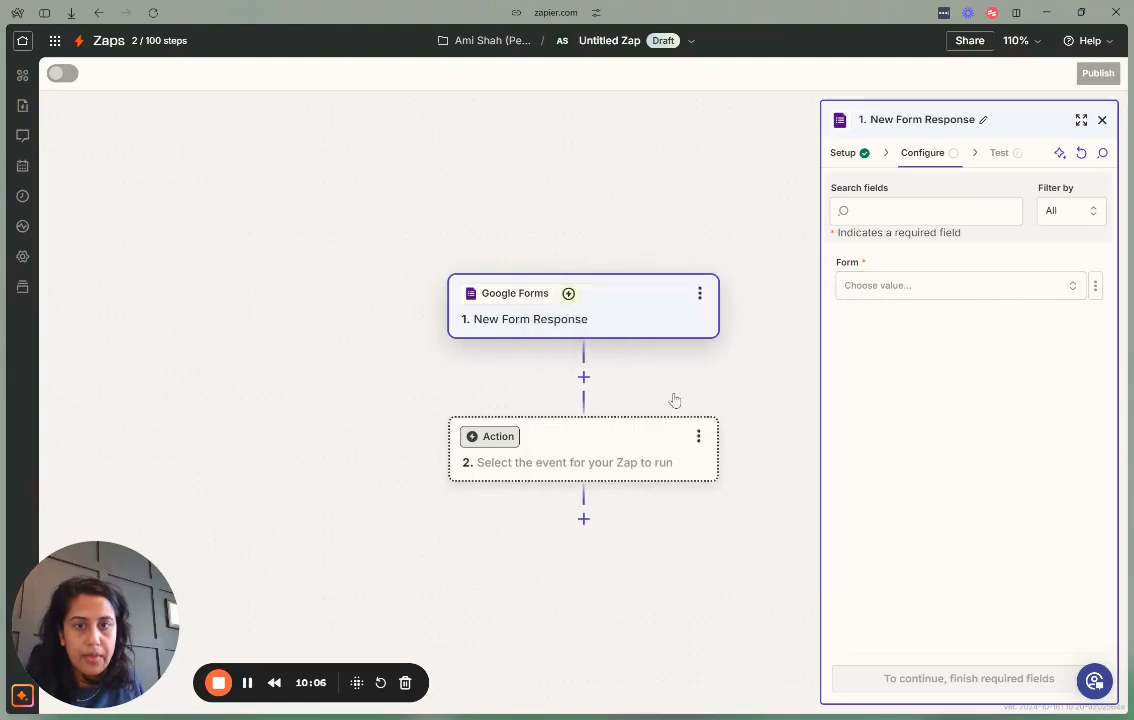
left_click(979, 690)
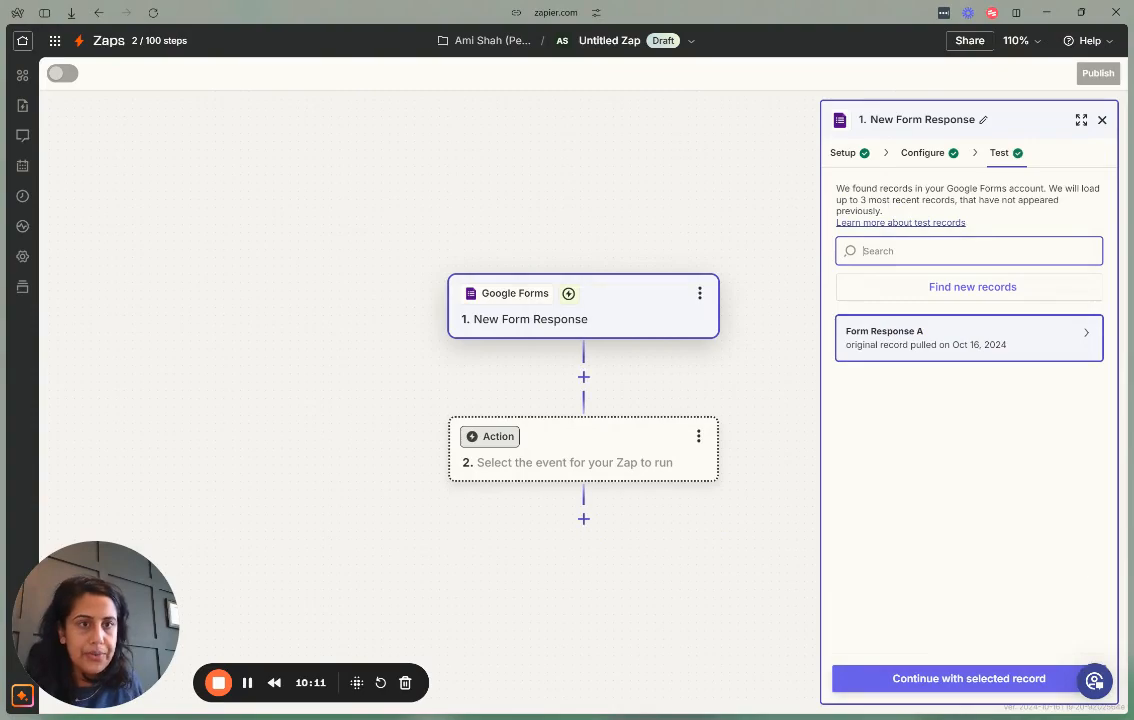
left_click(1000, 676)
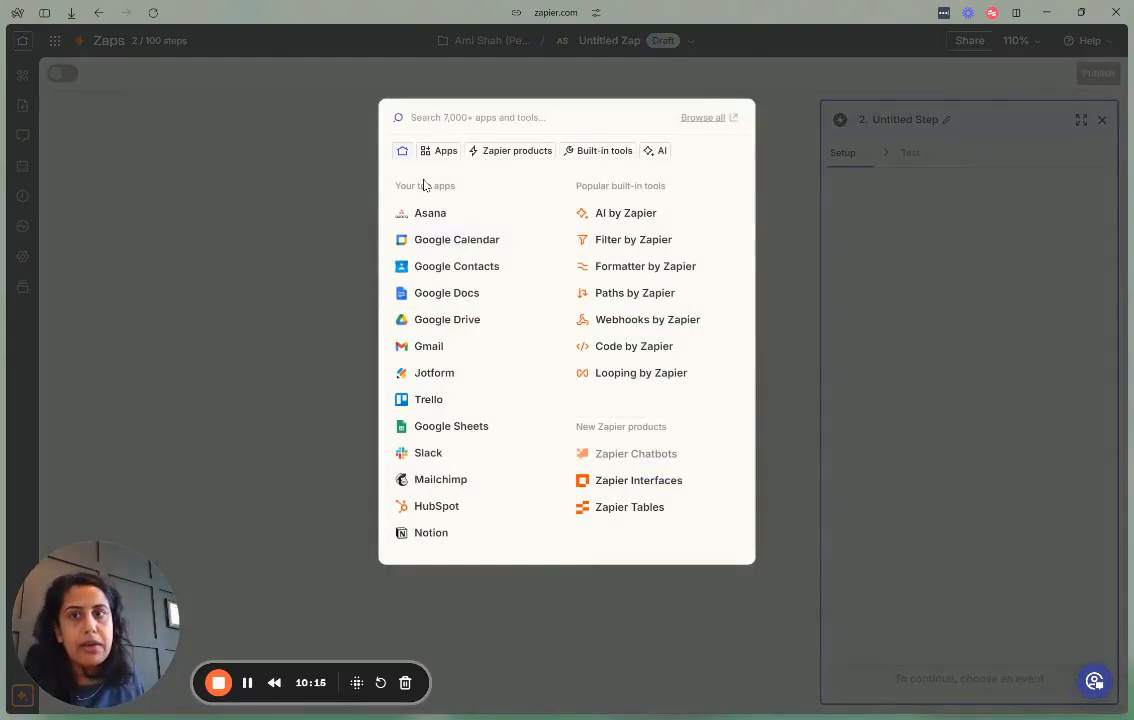
Add a Trello Create Card action targeting the ABC Realty board's New Leads list.
left_click(424, 402)
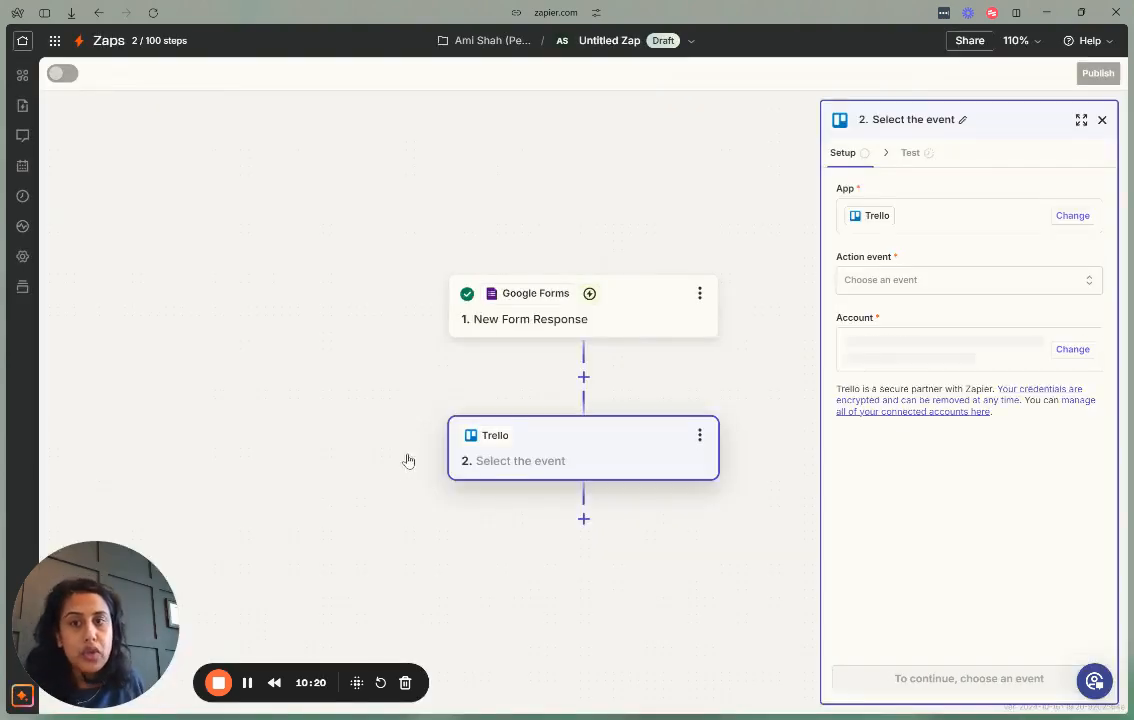
left_click(852, 288)
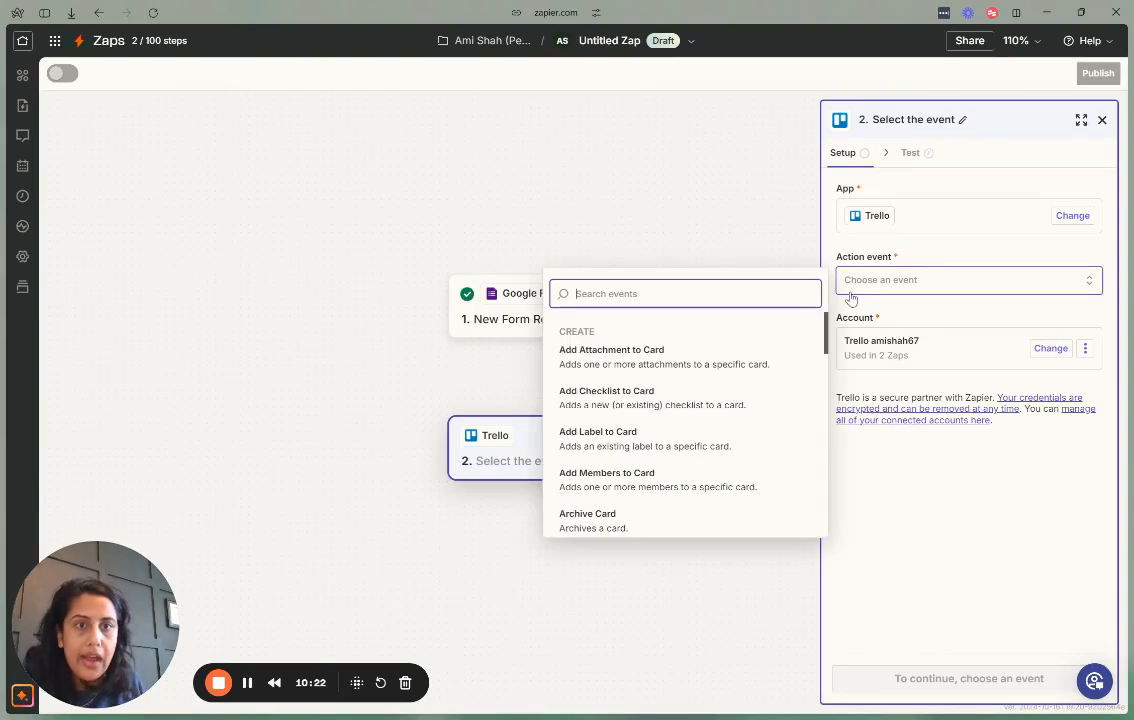
type("cre")
left_click(628, 434)
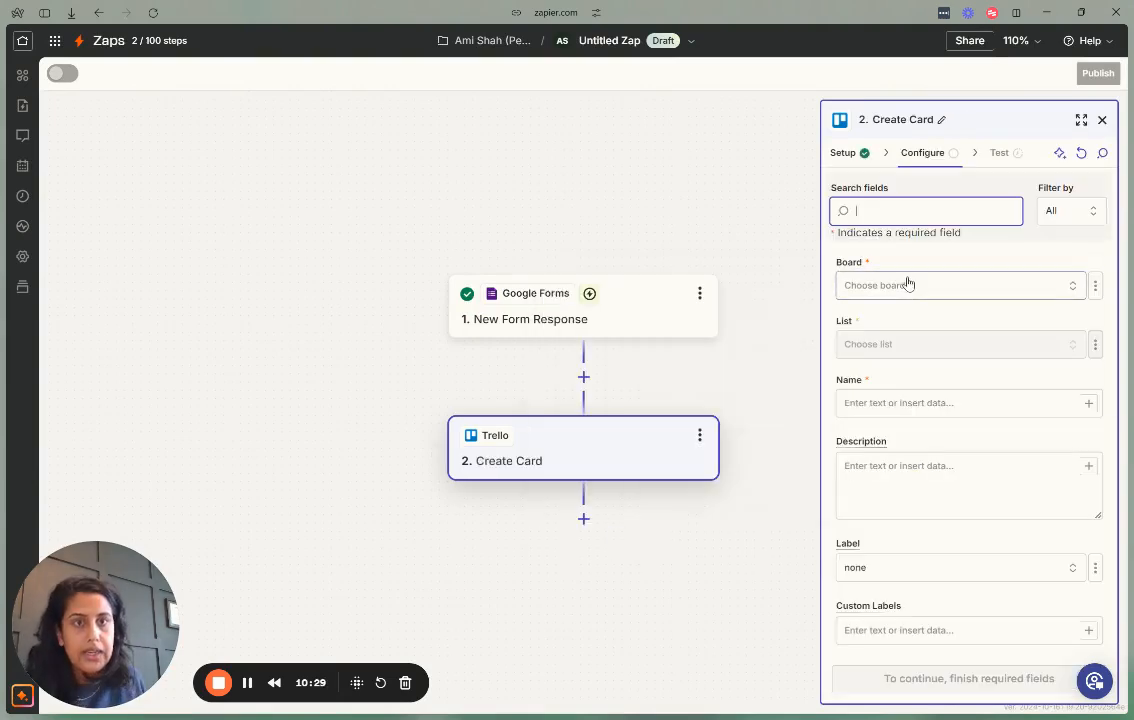
left_click(906, 284)
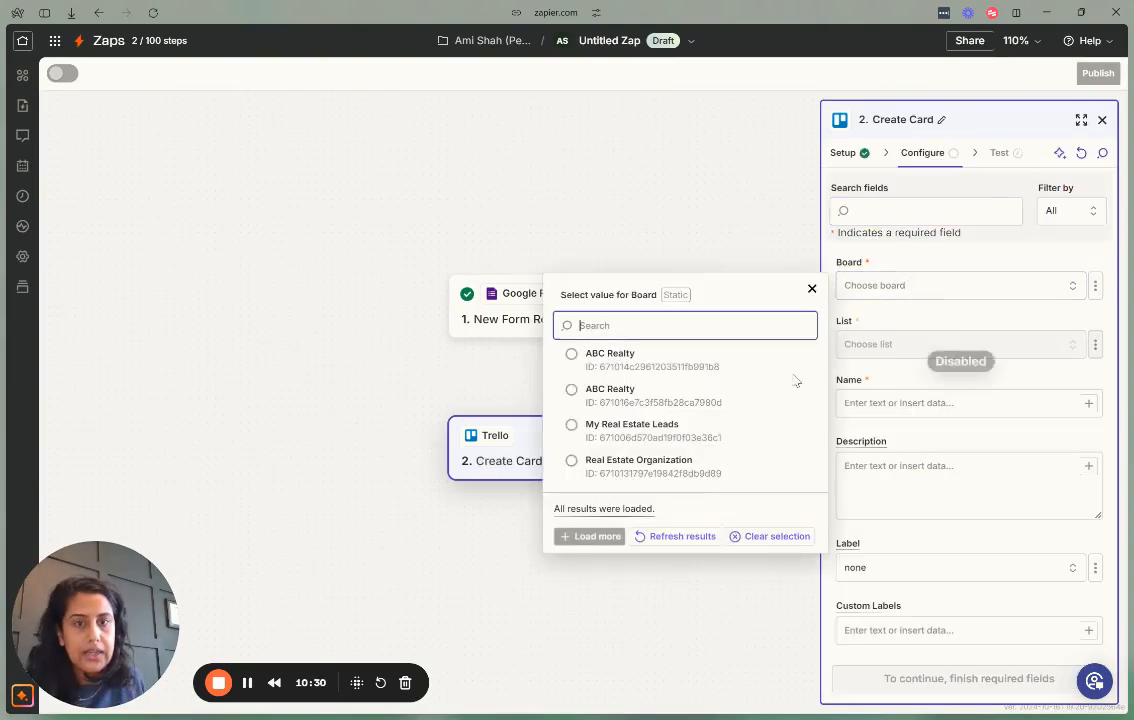
left_click(668, 367)
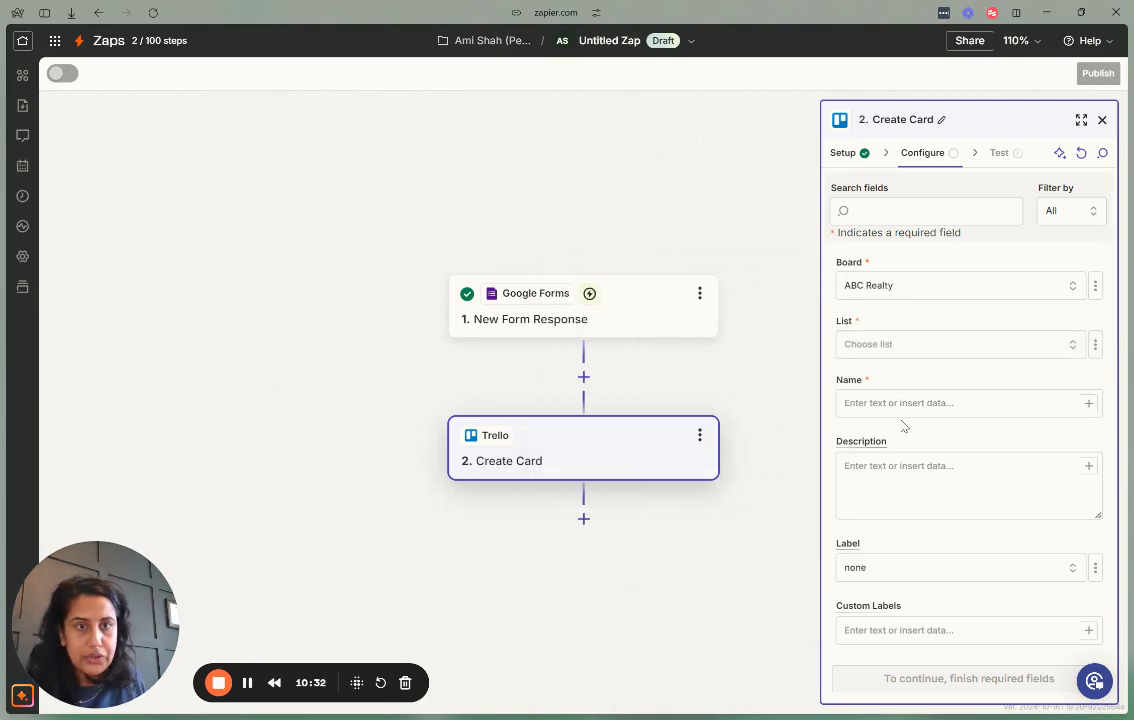
left_click(901, 344)
left_click(672, 416)
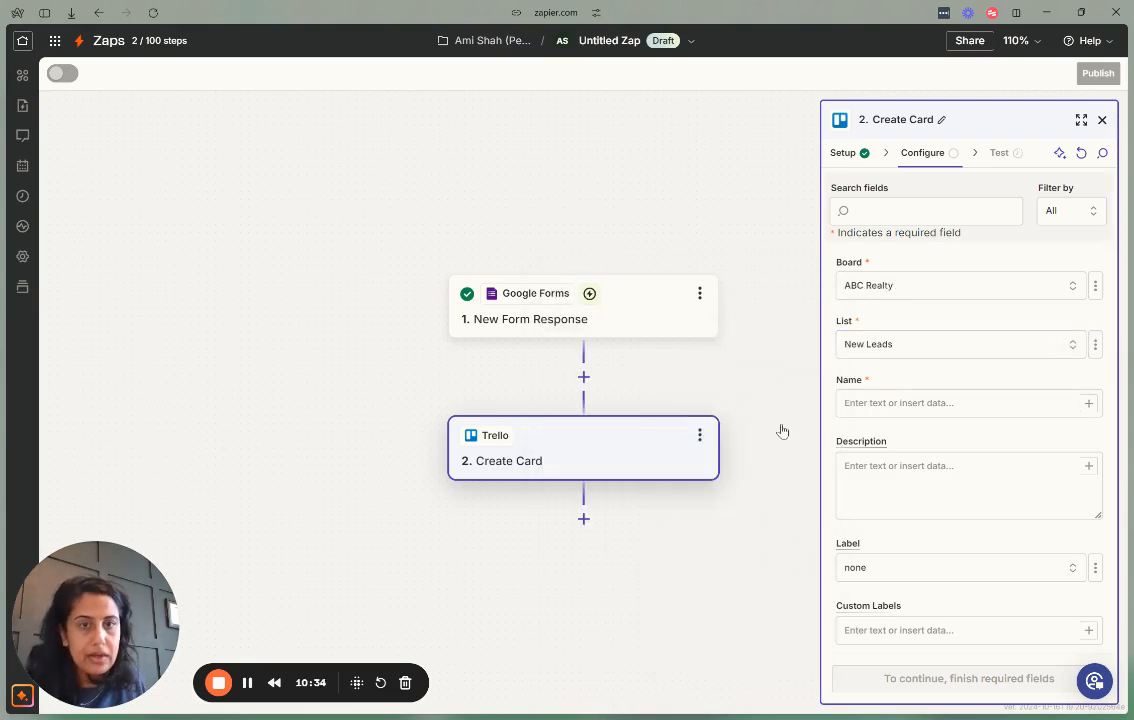
Fill the card Name with the form's Full Name answer.
left_click(922, 404)
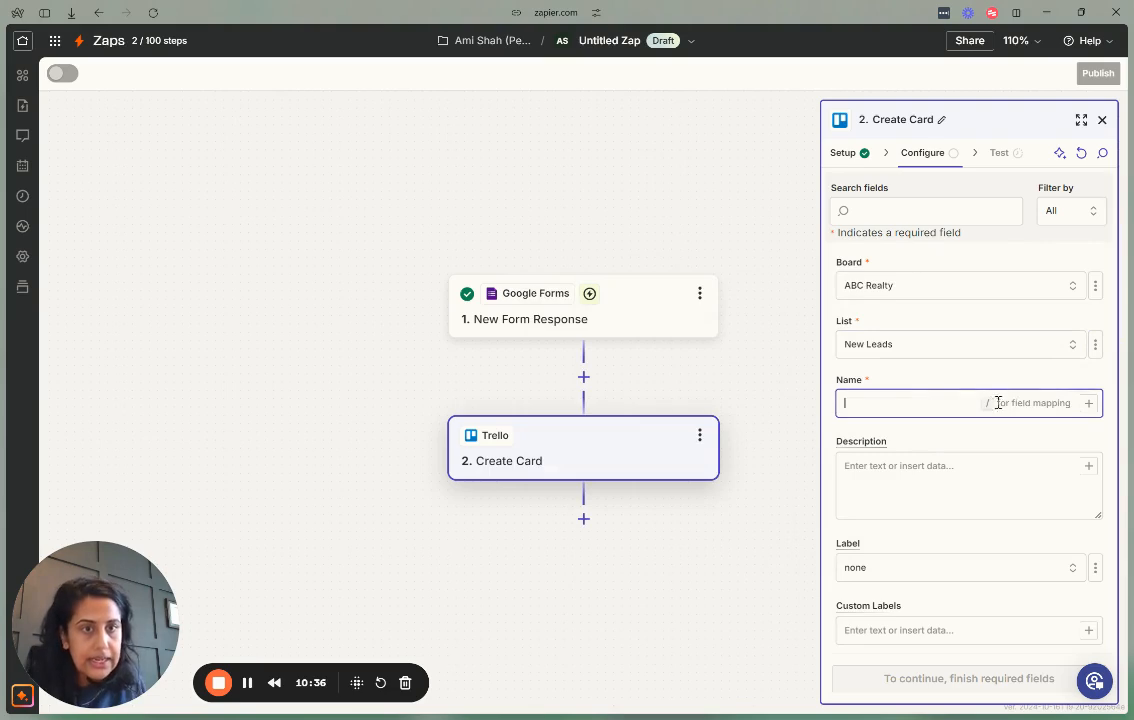
left_click(1088, 406)
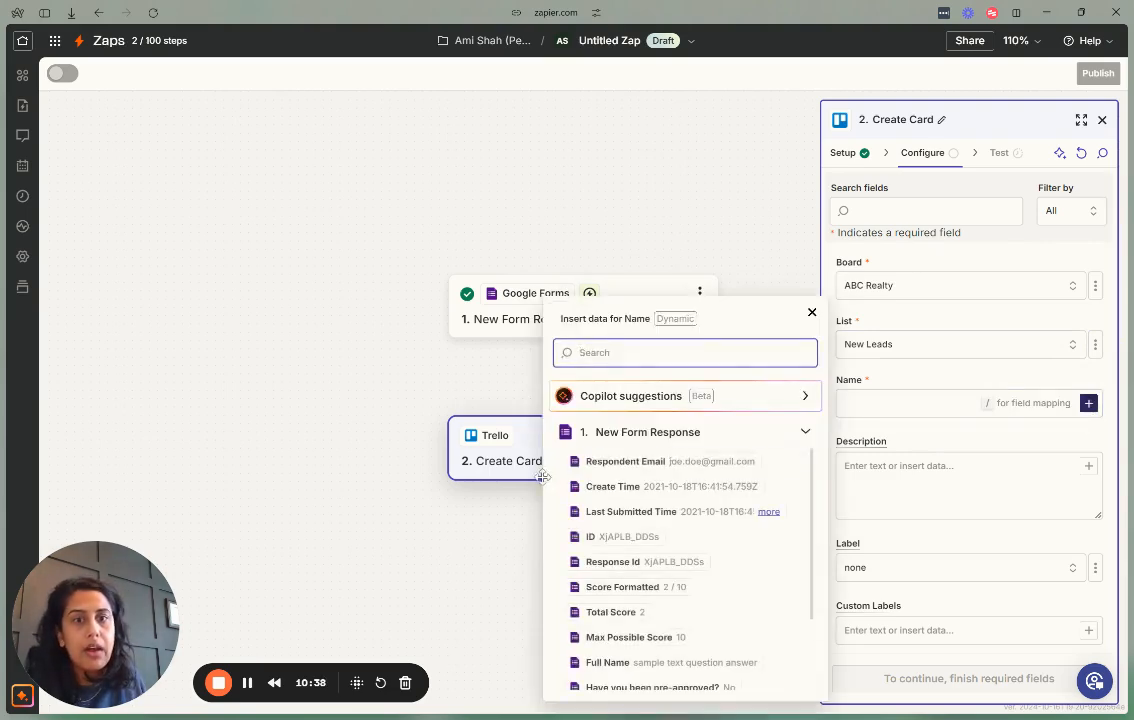
scroll(619, 523, "down", 2)
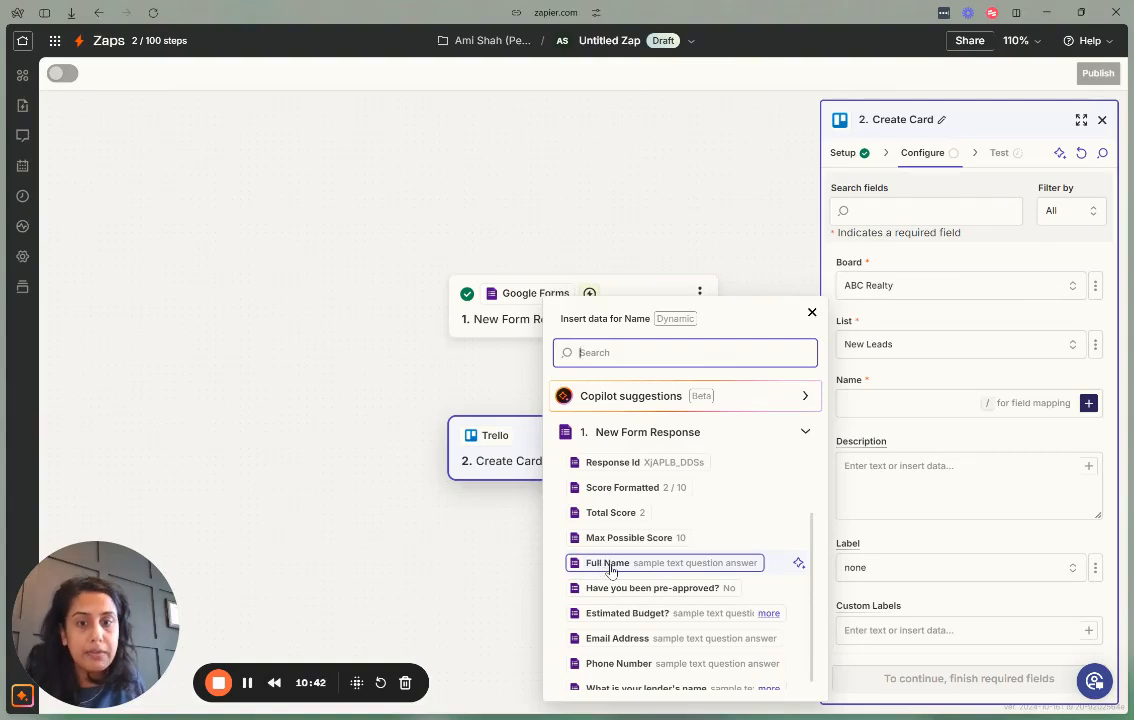
left_click(610, 563)
scroll(1070, 442, "down", 1)
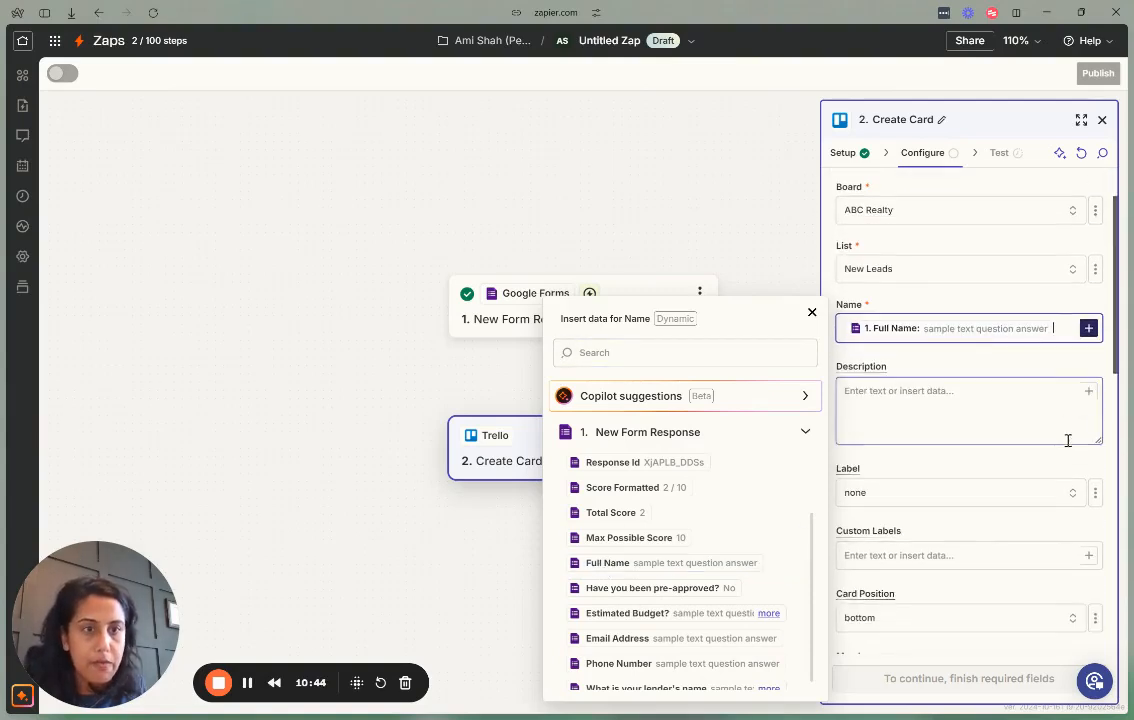
left_click(1018, 380)
left_click(1088, 391)
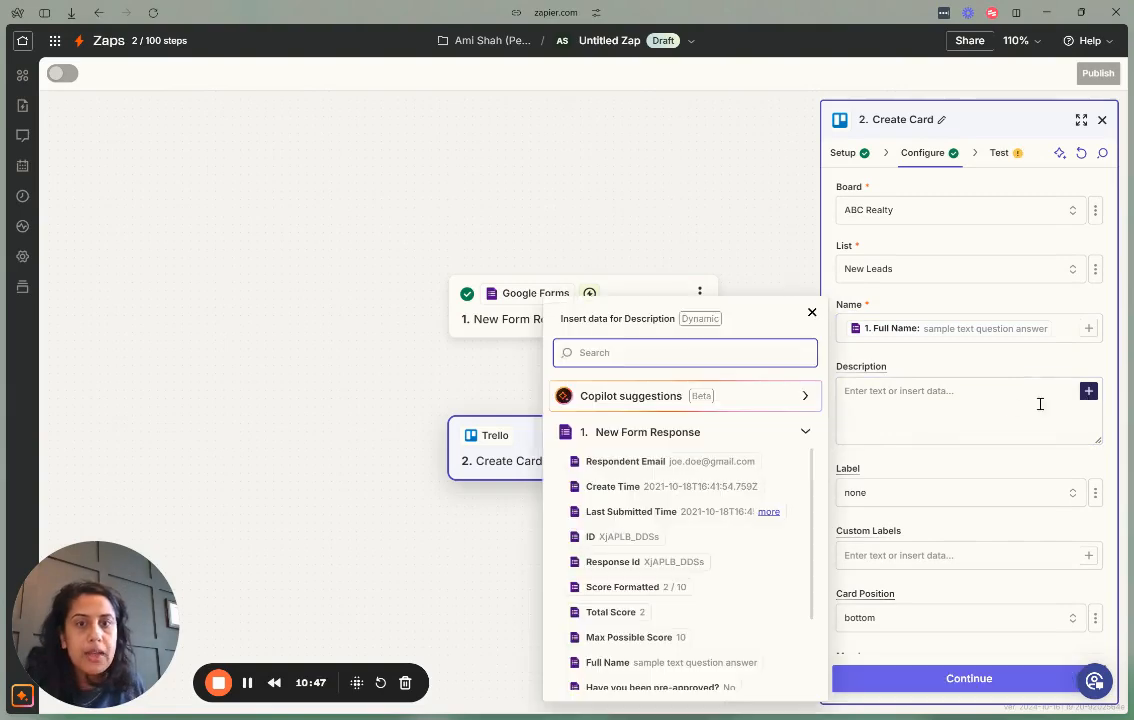
left_click(1008, 405)
left_click(963, 370)
scroll(963, 370, "down", 2)
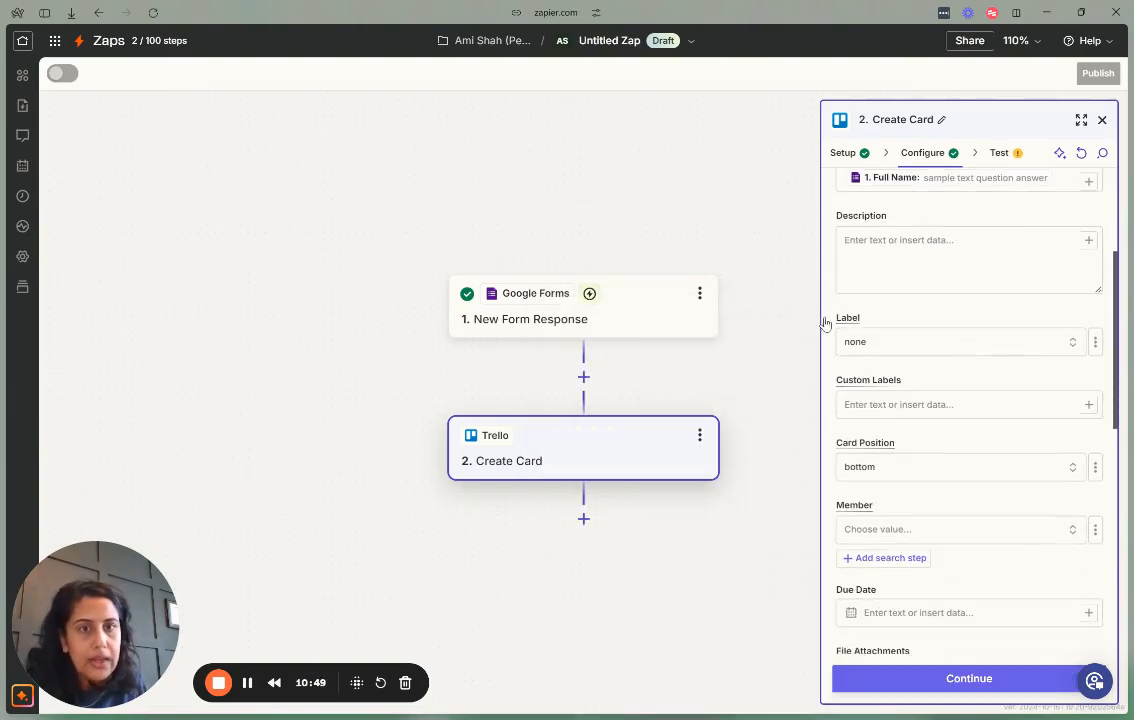
scroll(944, 319, "down", 2)
Set card position to top and assign the account owner as card member.
left_click(944, 316)
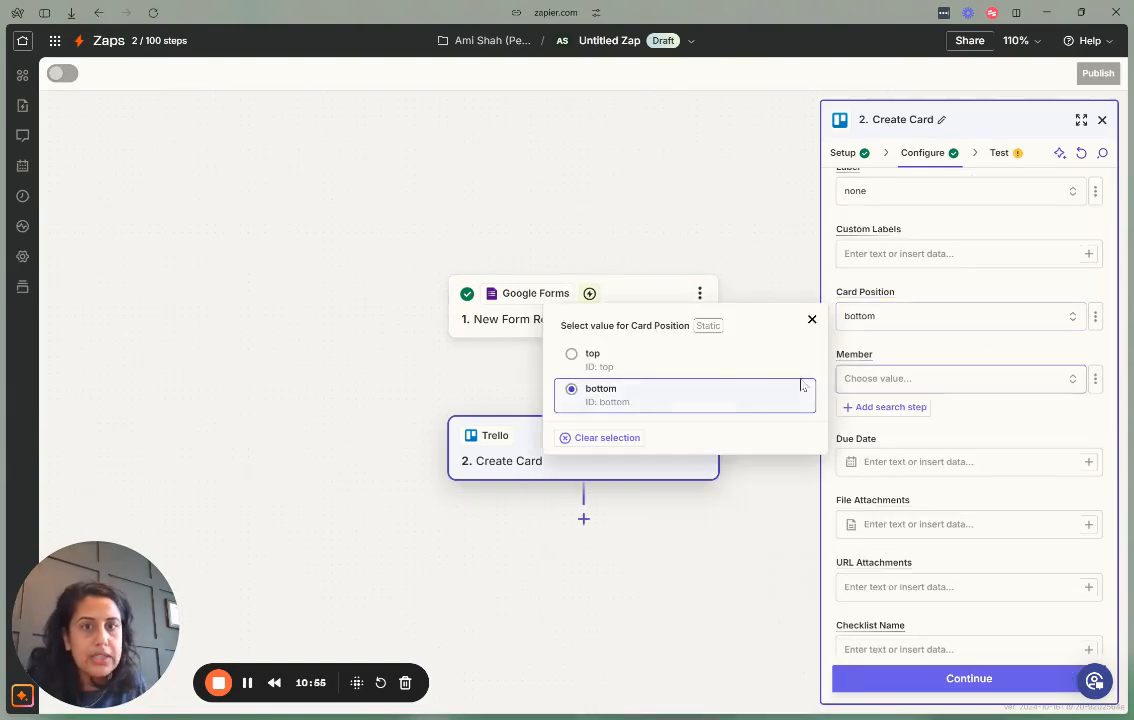
left_click(702, 362)
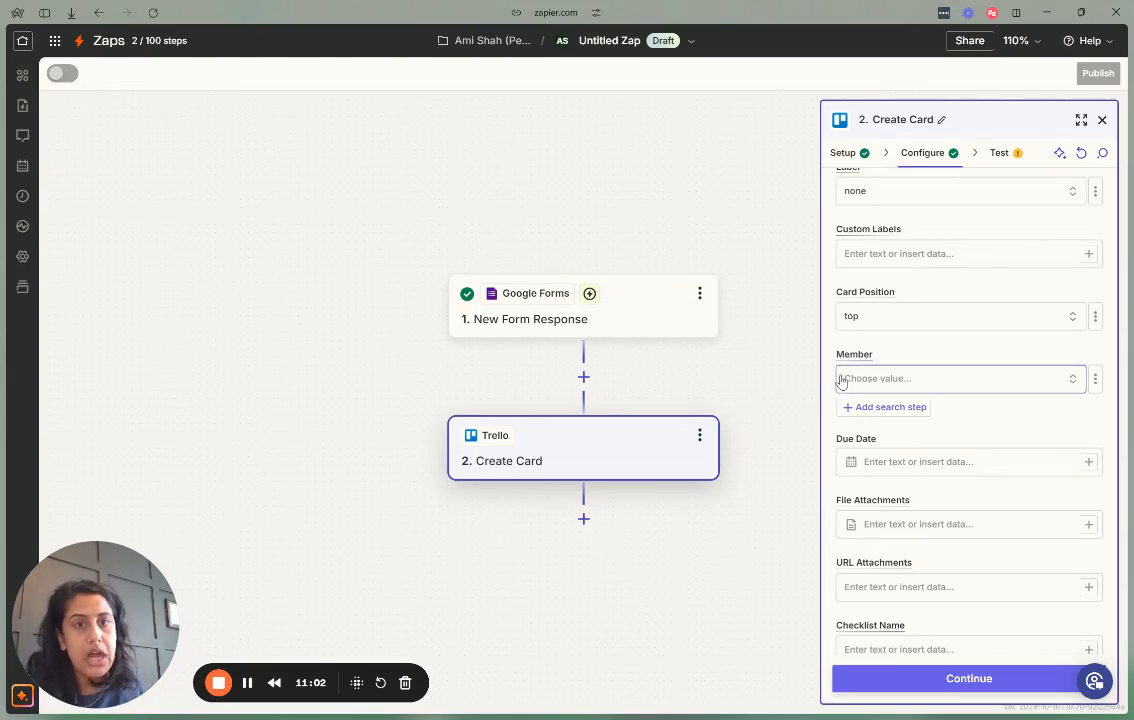
left_click(958, 380)
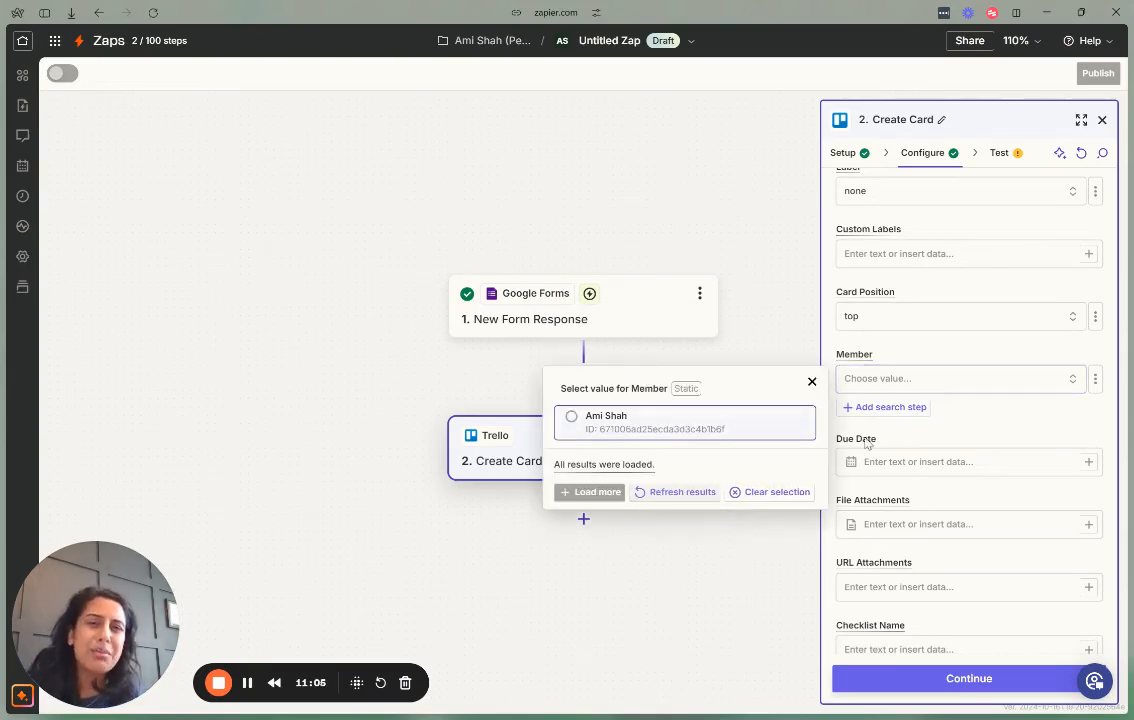
left_click(635, 431)
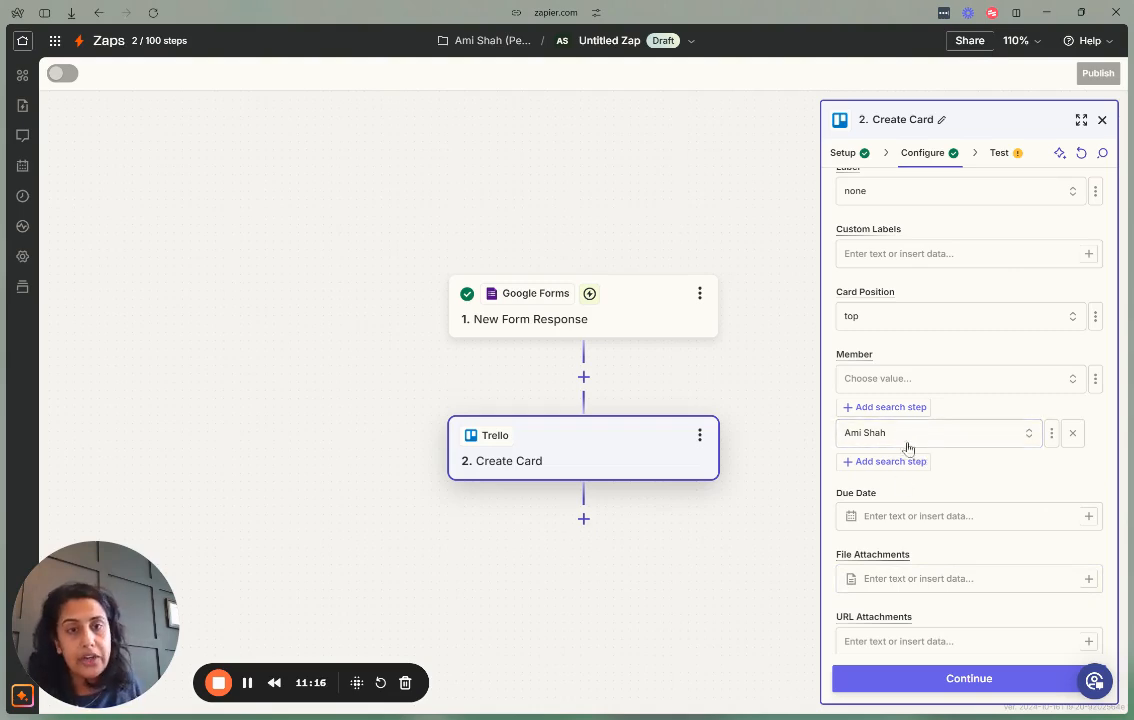
scroll(975, 432, "down", 4)
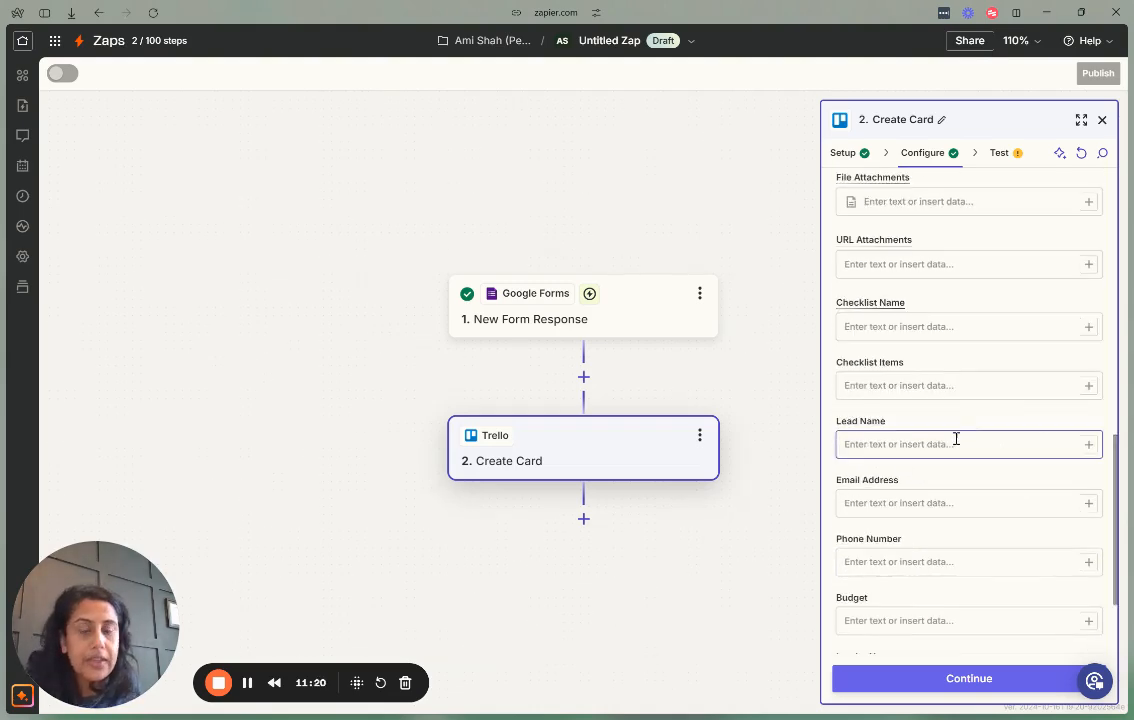
scroll(995, 380, "down", 2)
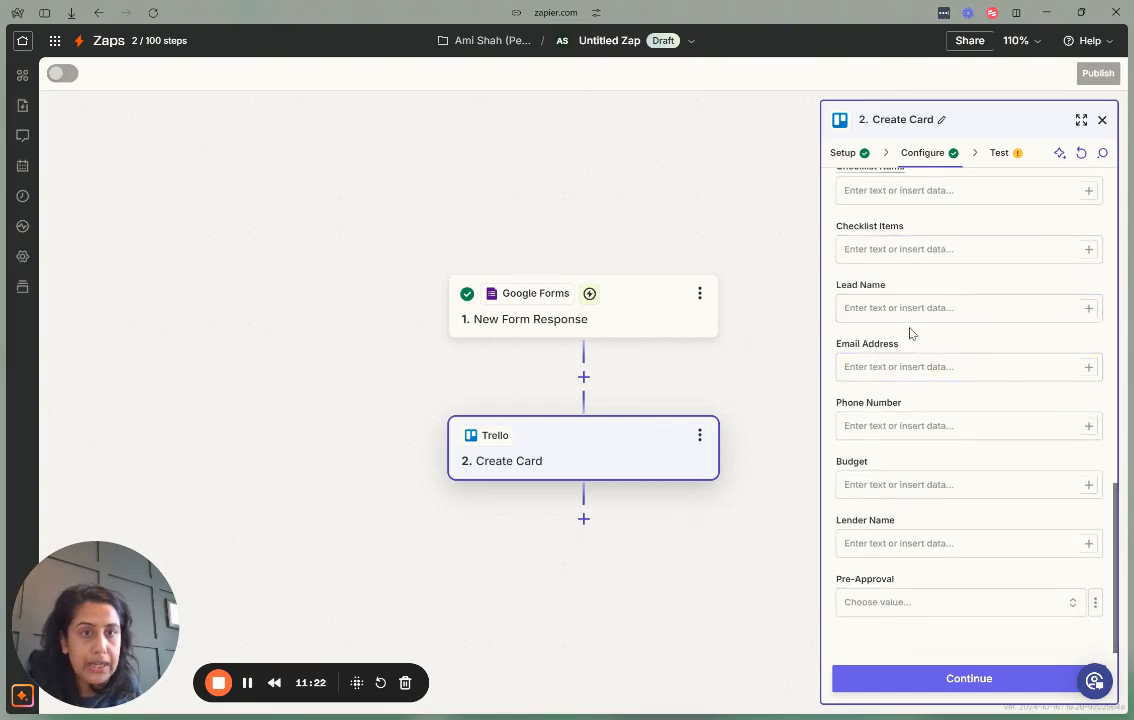
Map Full Name, Email Address, Phone Number and Estimated Budget answers into the matching card fields.
left_click(1088, 308)
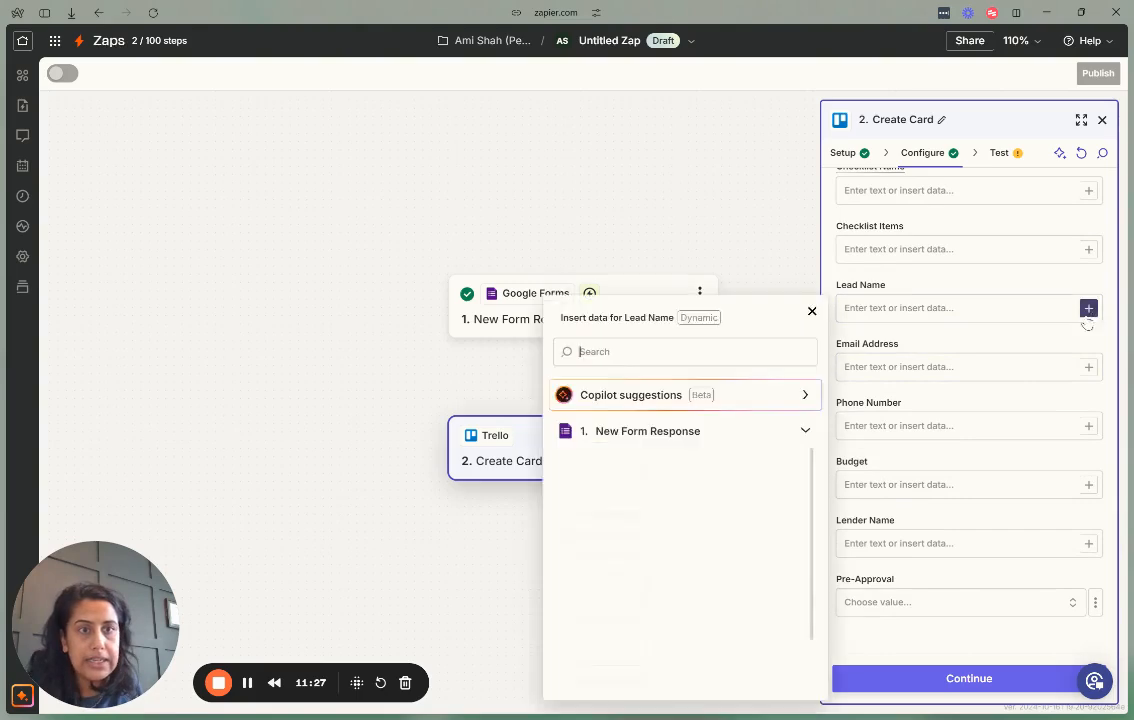
scroll(617, 640, "down", 3)
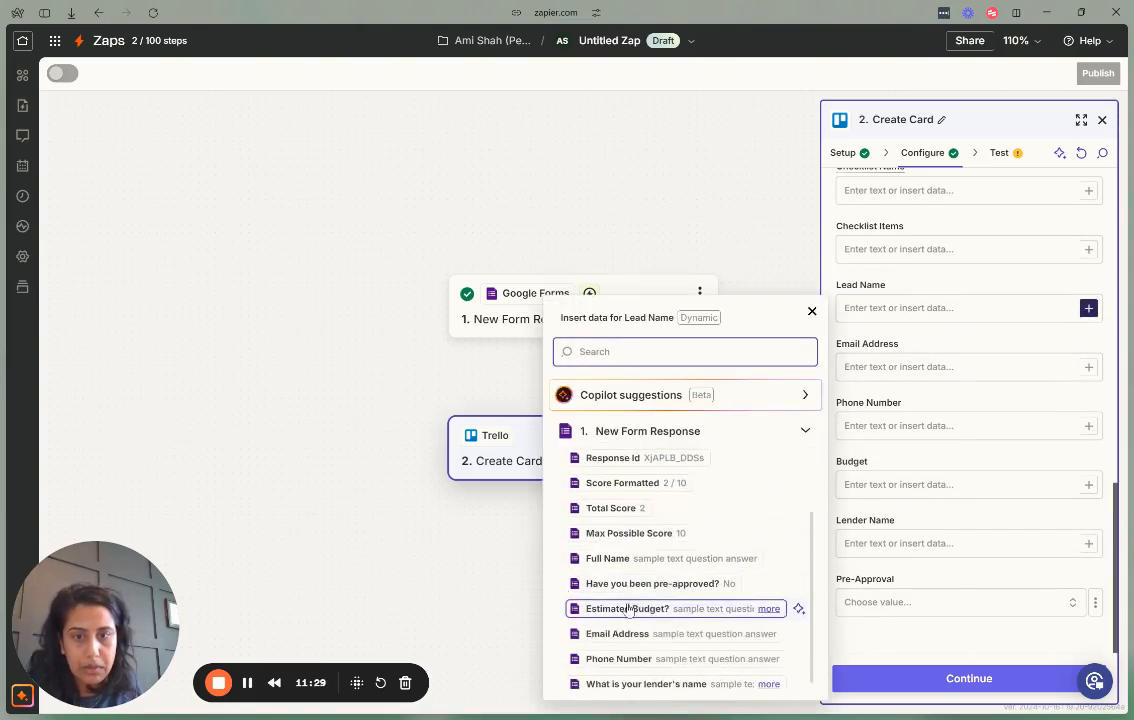
left_click(610, 558)
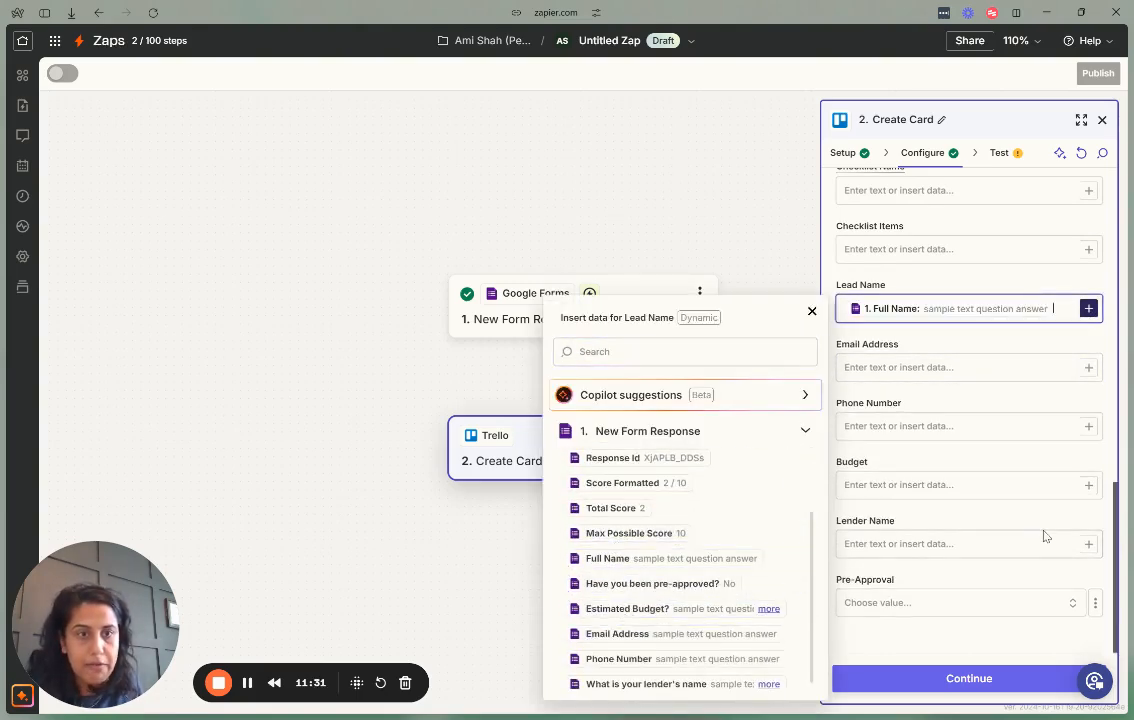
left_click(1088, 367)
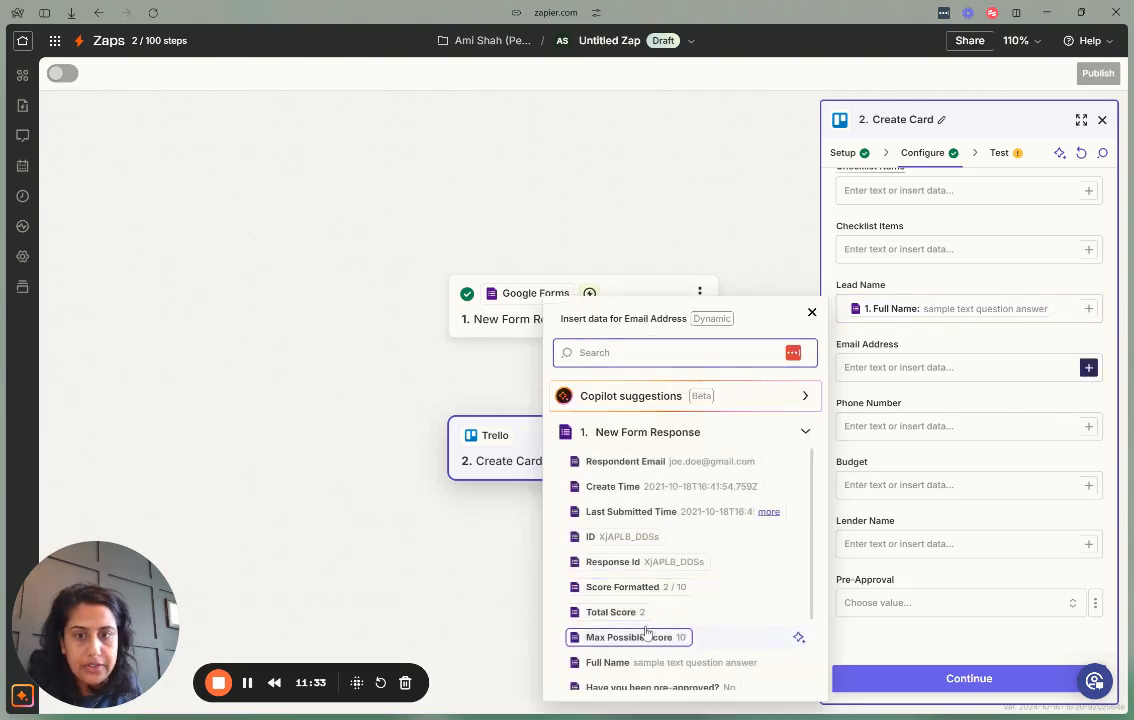
scroll(617, 624, "down", 4)
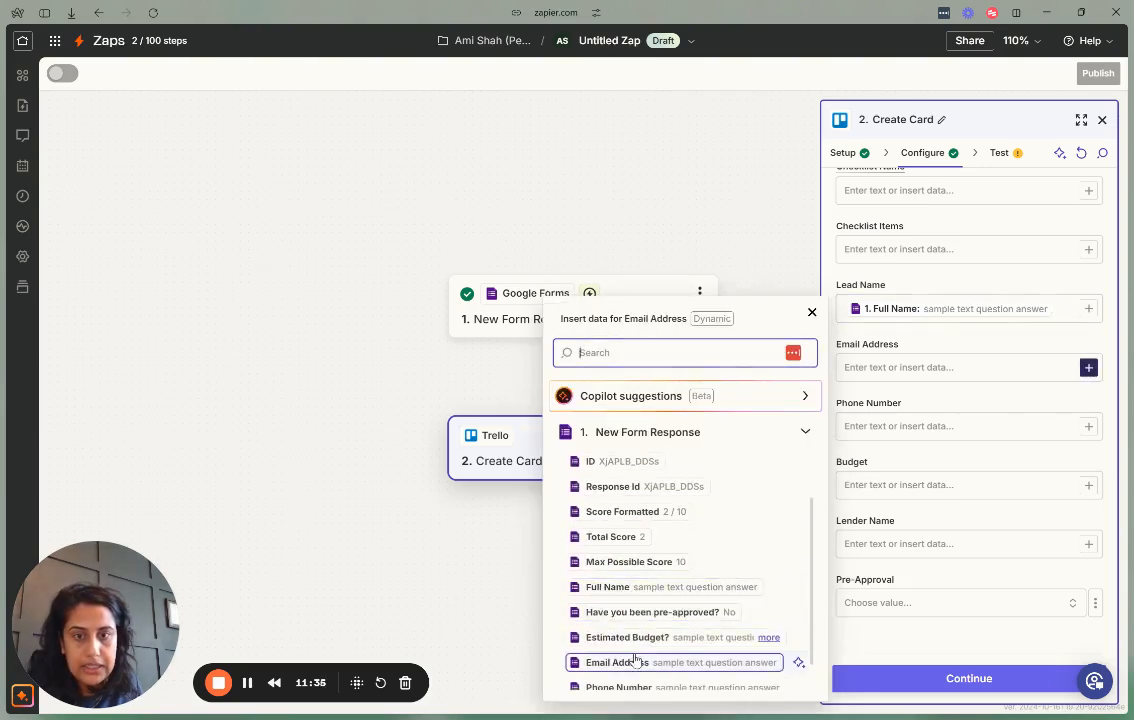
left_click(620, 626)
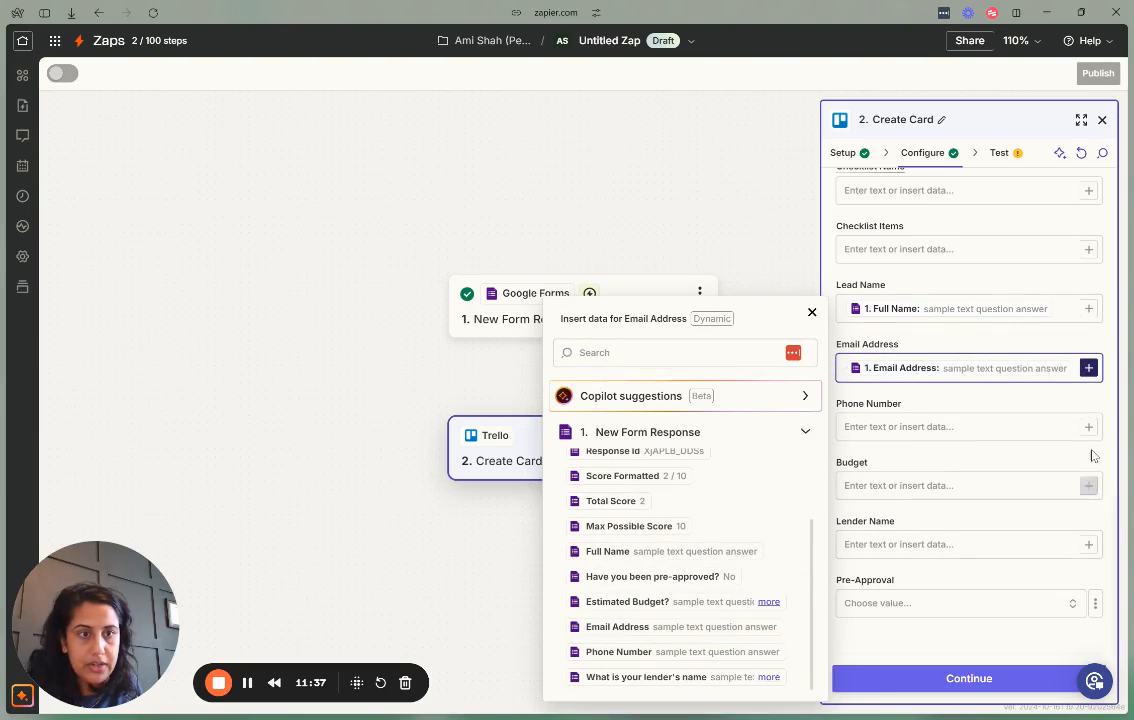
left_click(960, 428)
scroll(620, 600, "down", 4)
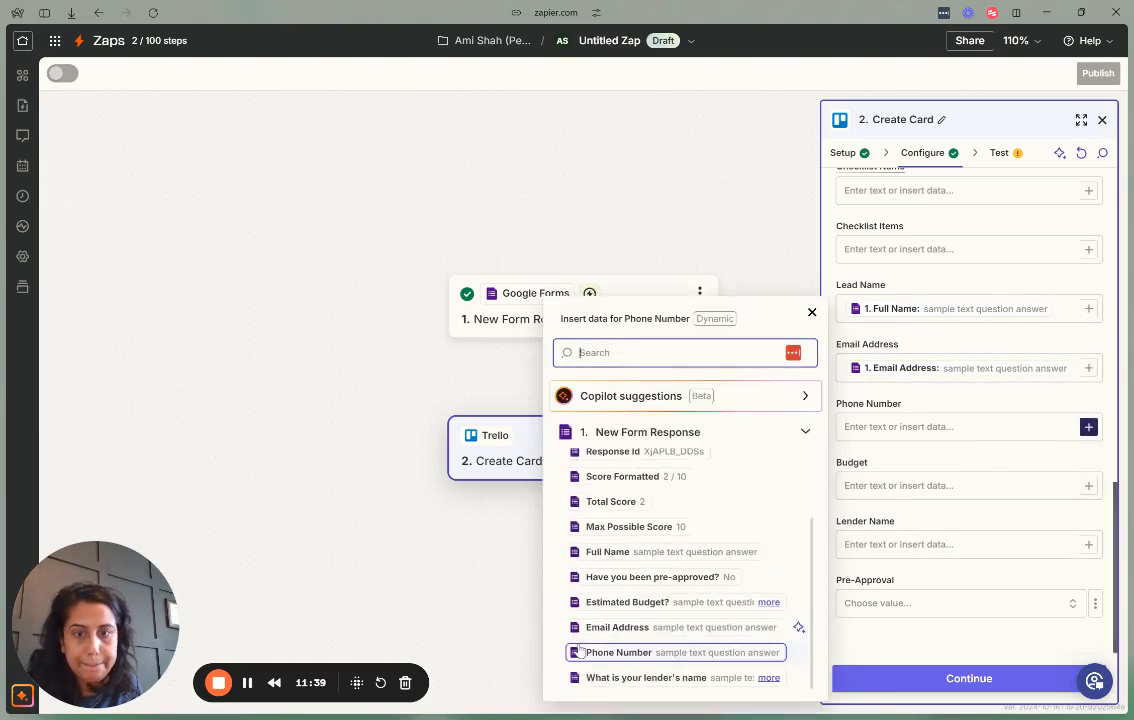
left_click(620, 652)
left_click(1089, 492)
scroll(615, 600, "down", 4)
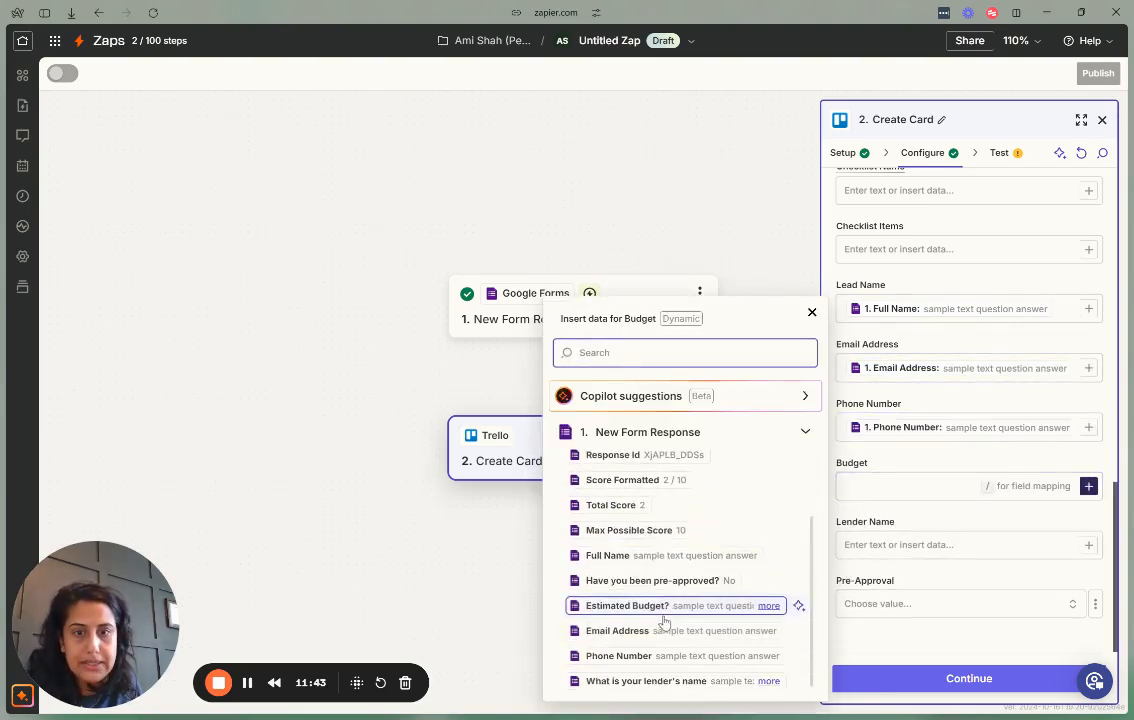
left_click(620, 606)
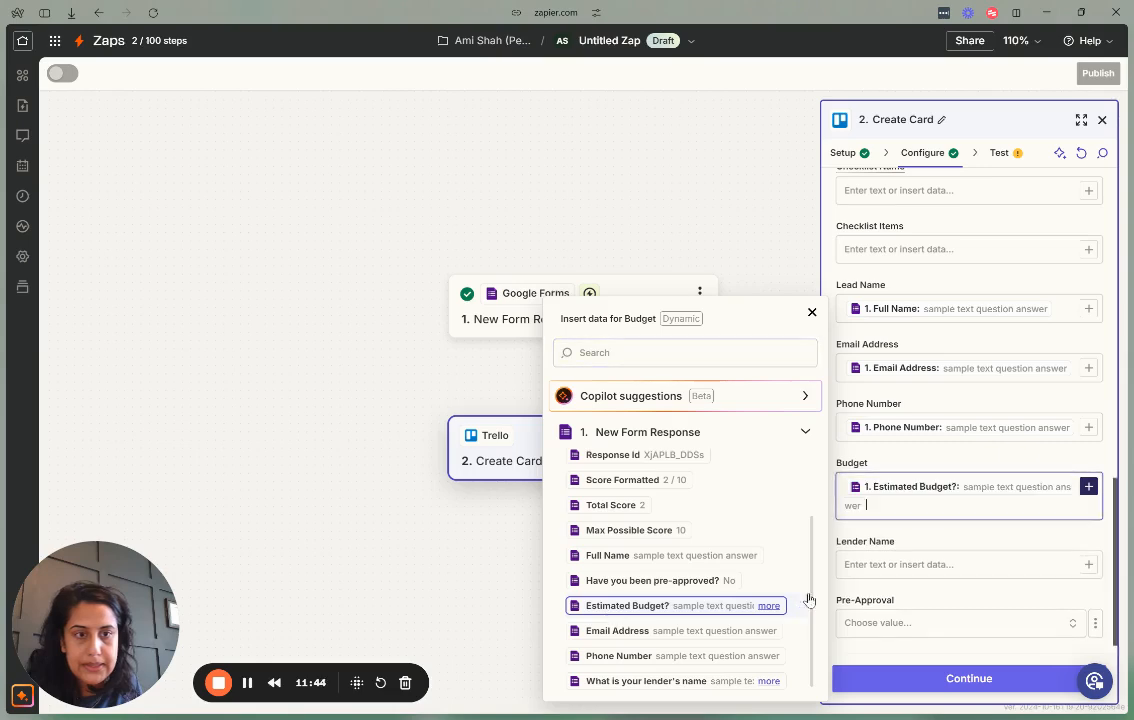
Map the lender's name into Lender Name and the pre-approval answer into Pre-Approval, then continue.
left_click(1063, 564)
scroll(650, 600, "down", 4)
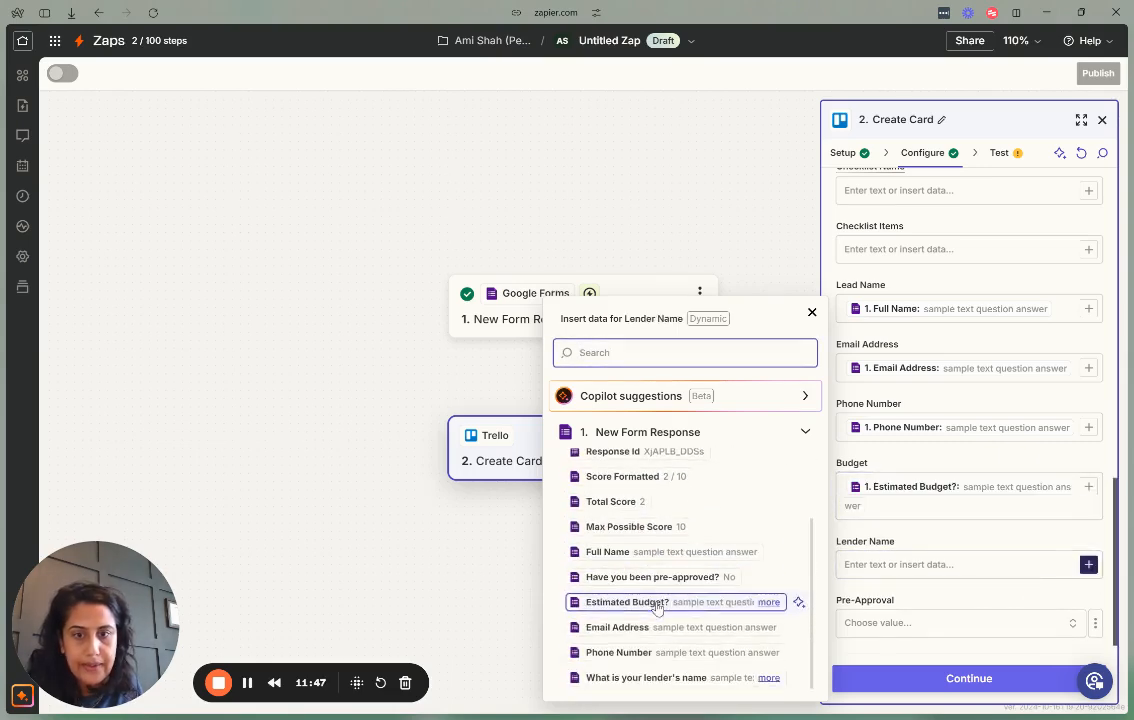
left_click(630, 677)
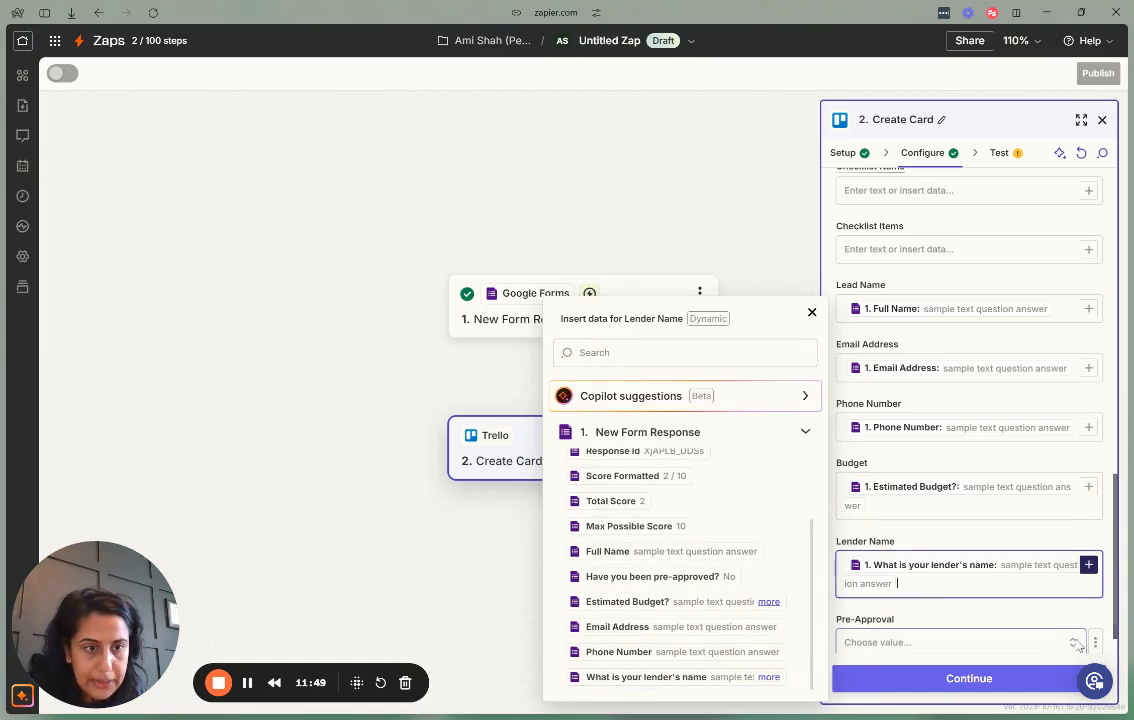
scroll(1080, 615, "down", 1)
left_click(1095, 603)
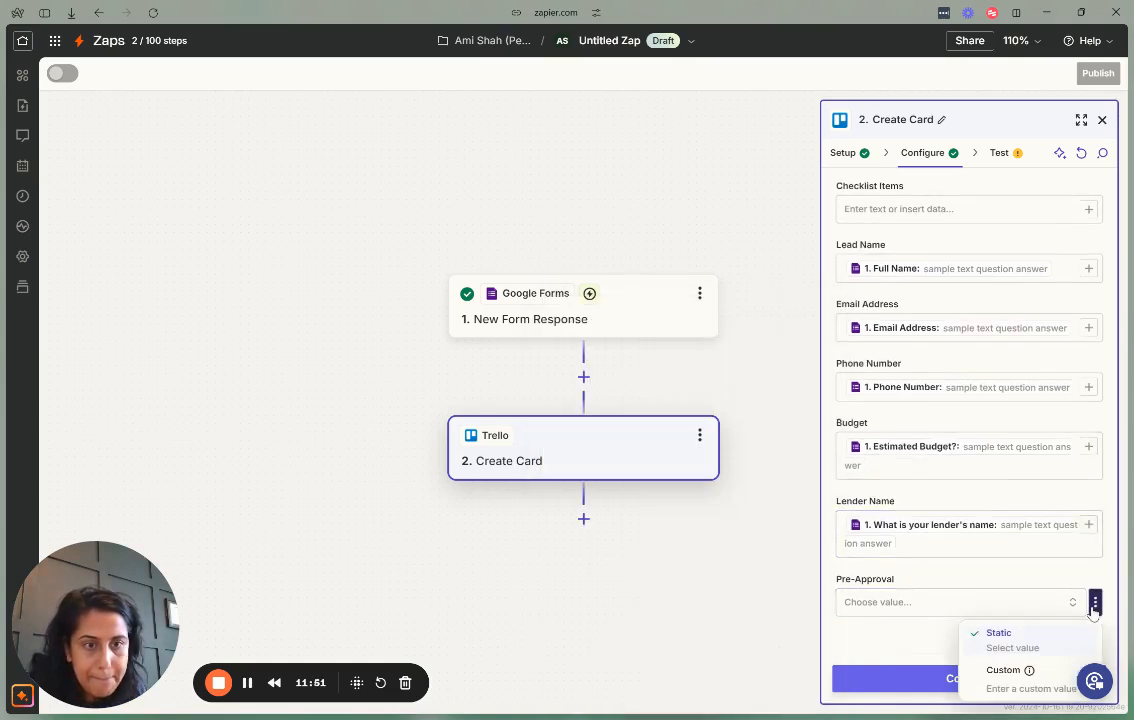
left_click(1000, 690)
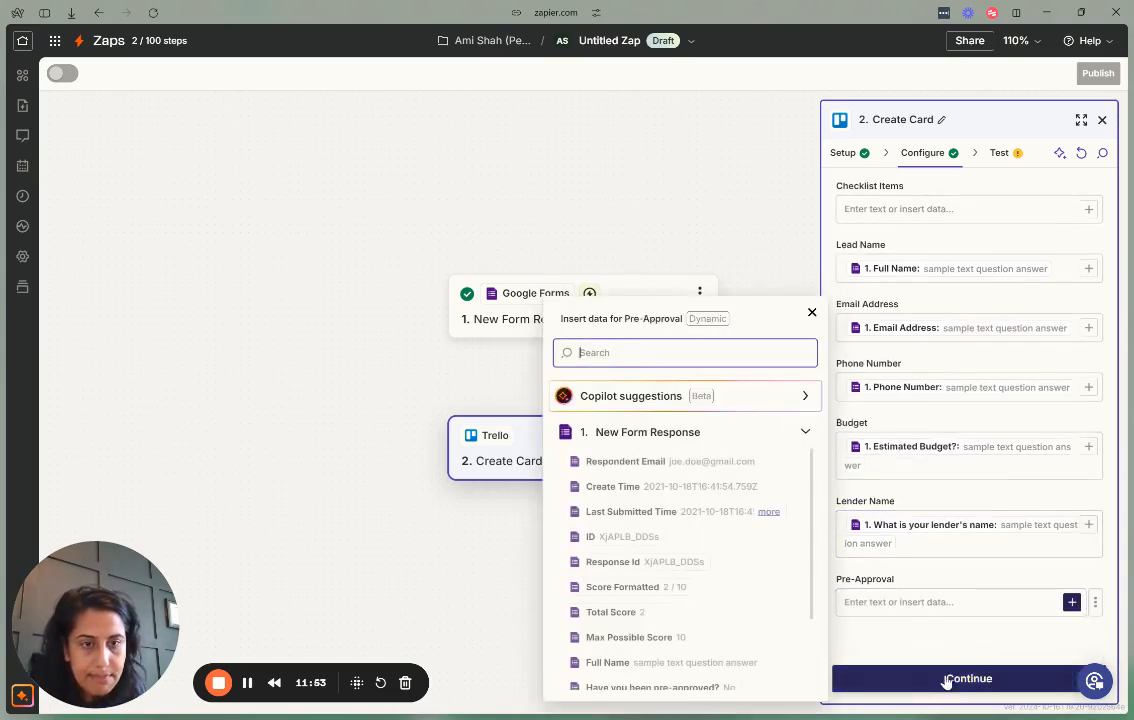
scroll(686, 613, "down", 2)
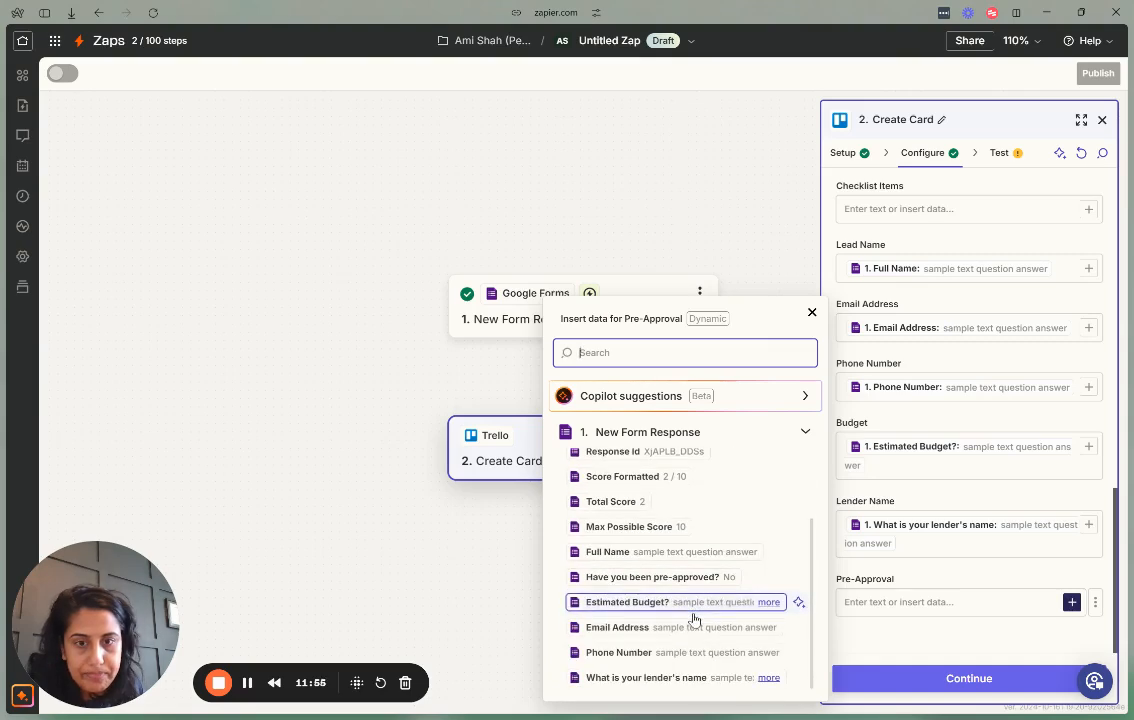
left_click(575, 577)
left_click(903, 644)
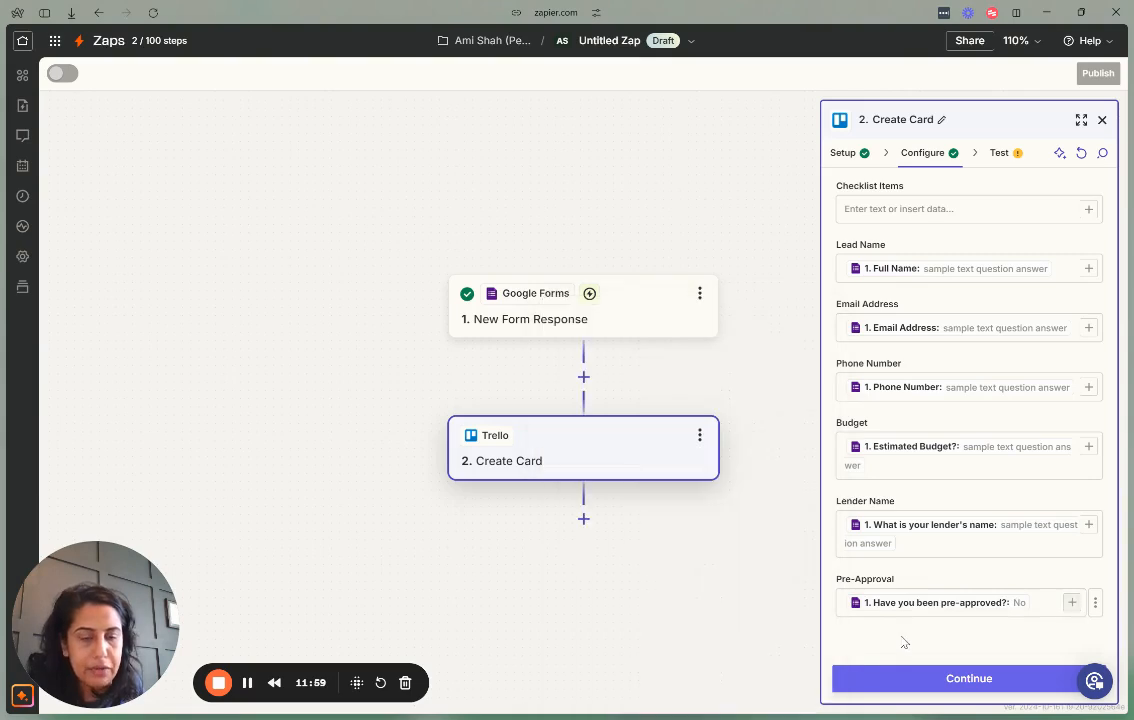
left_click(925, 686)
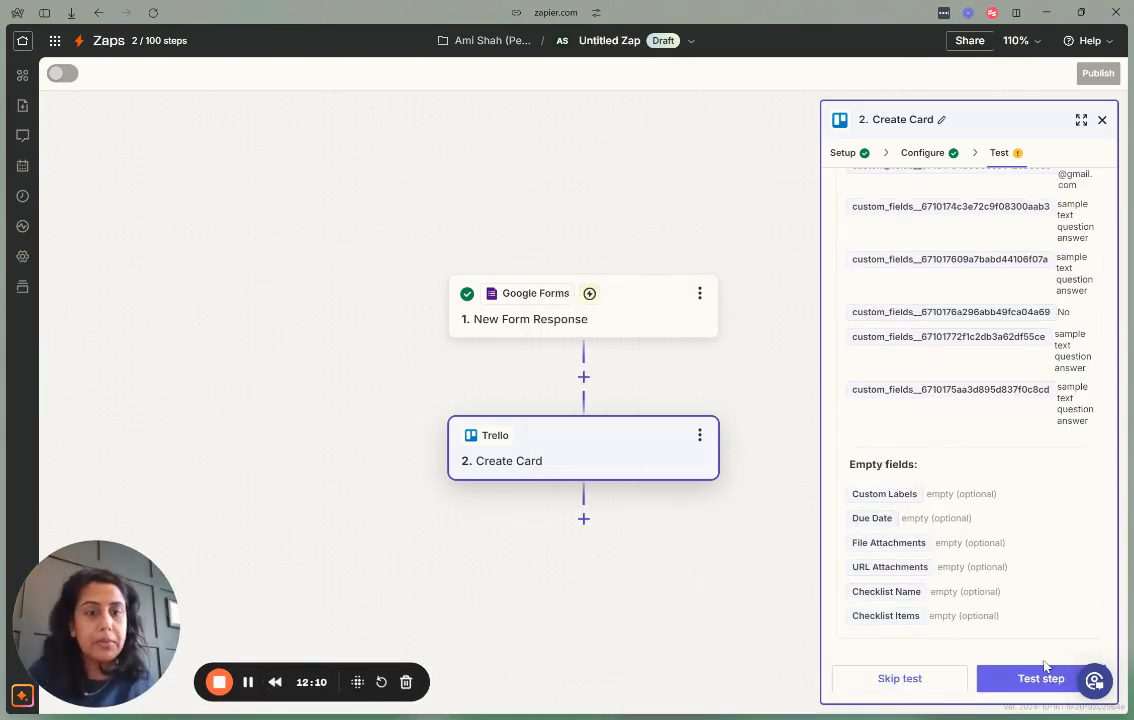
Test the Create Card step, publish the zap, and return to the ABC Realty form.
left_click(1026, 679)
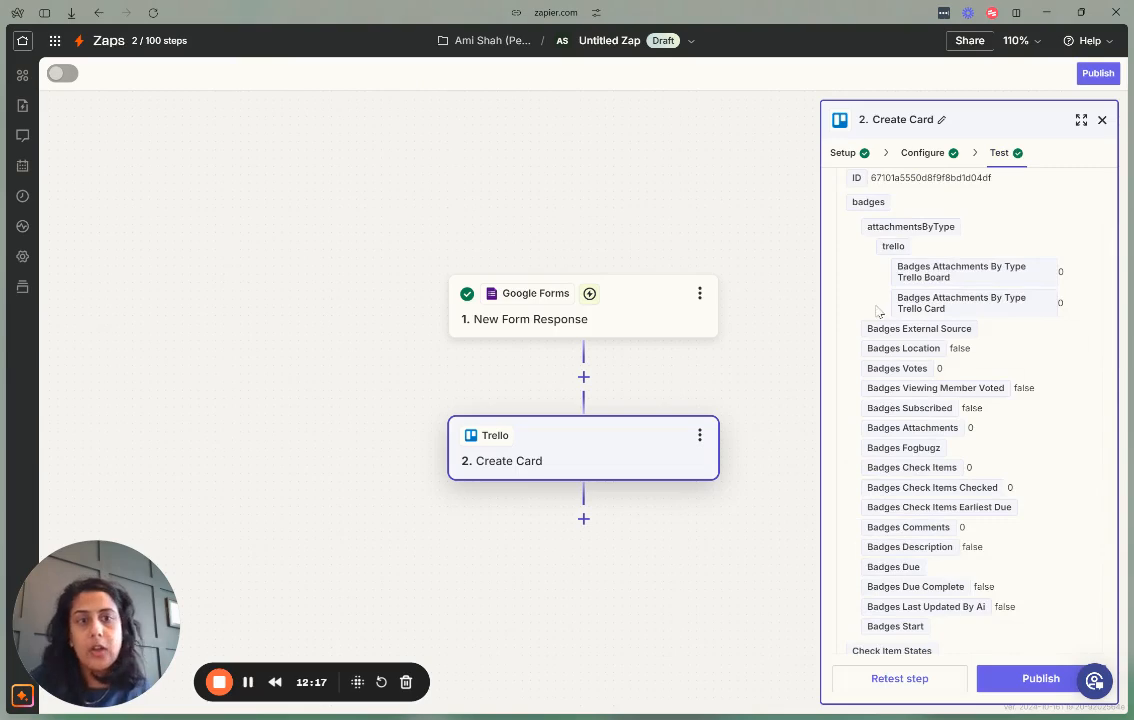
left_click(1017, 686)
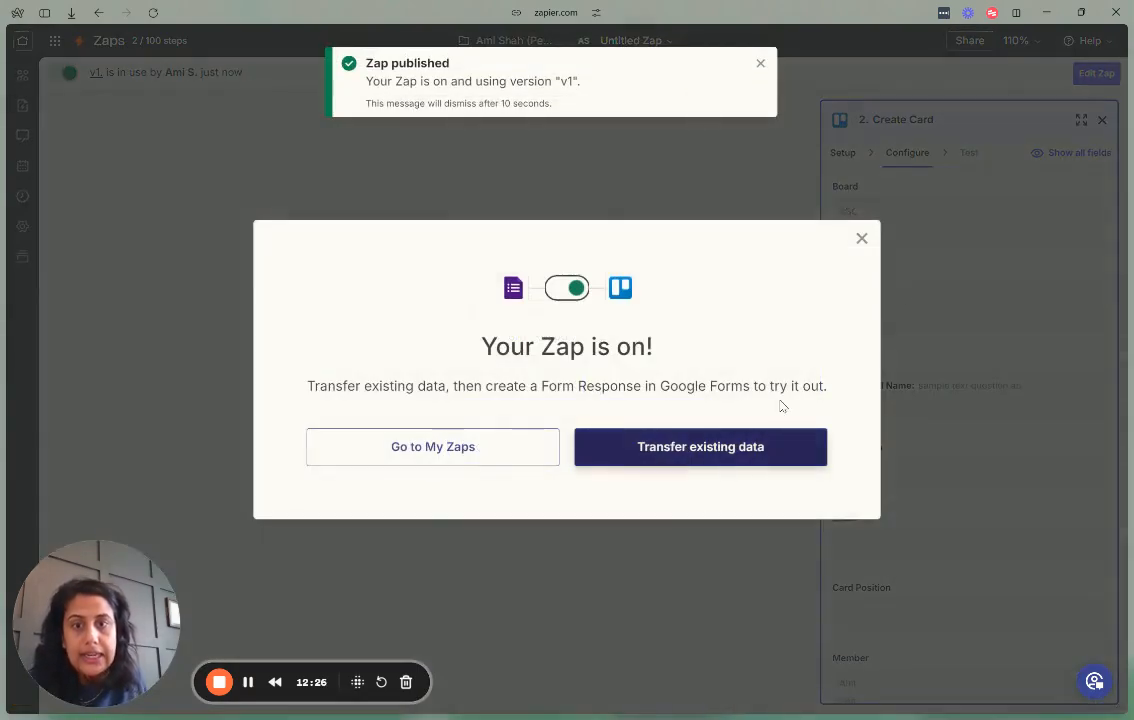
left_click(861, 238)
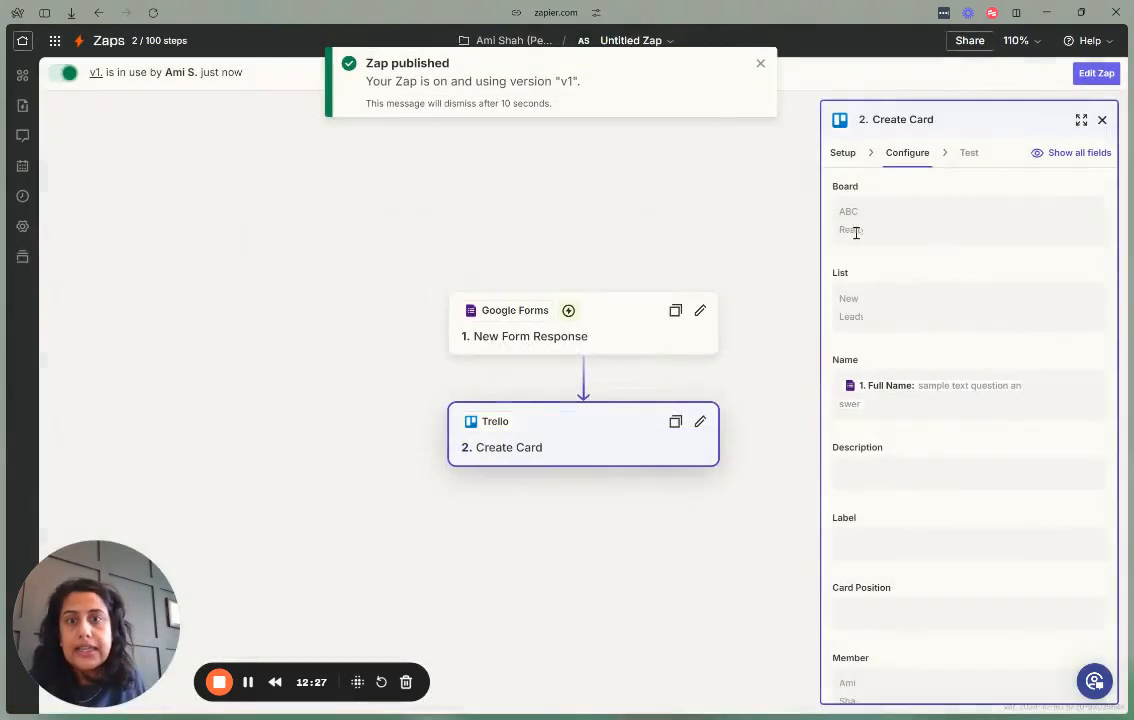
mouse_move(6, 345)
left_click(70, 360)
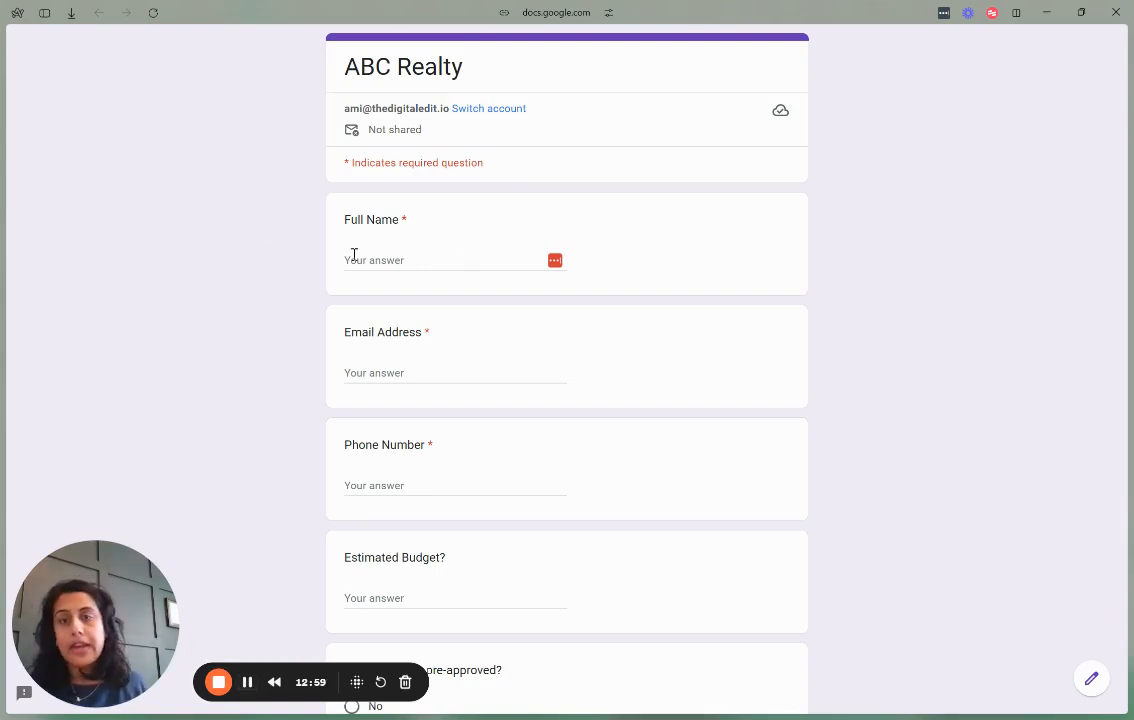
Enter a test lead's full name, e-mail, phone number, and estimated budget 500000.
left_click(354, 255)
left_click(328, 259)
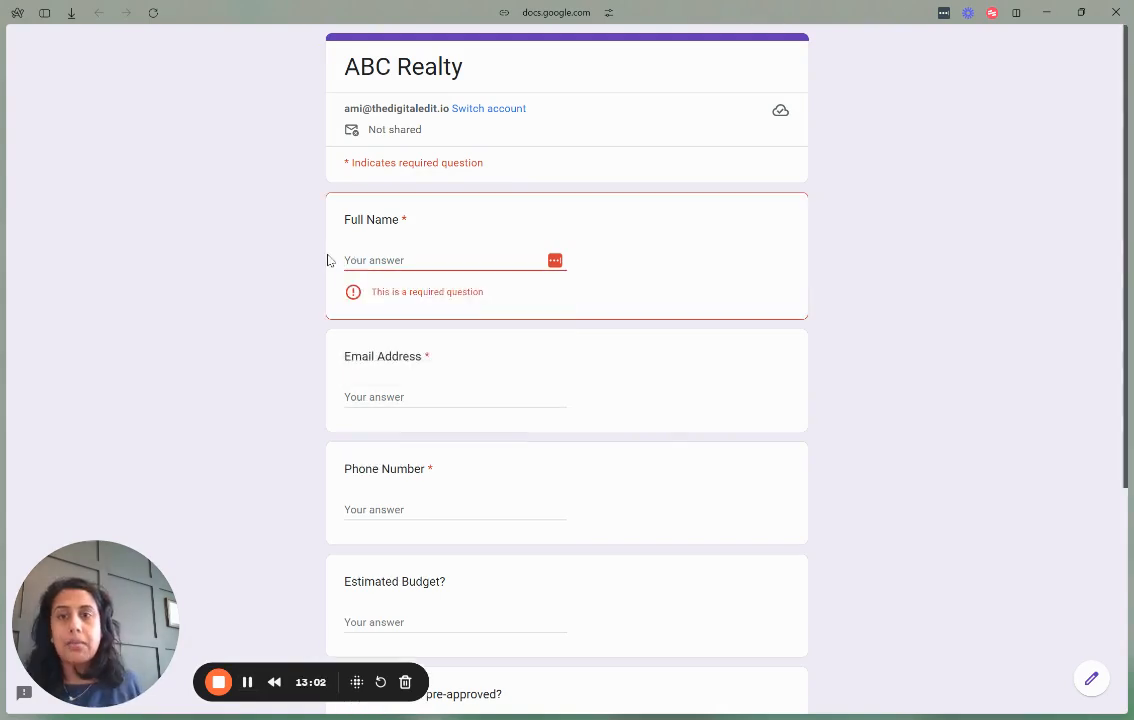
left_click(380, 274)
key("Tab")
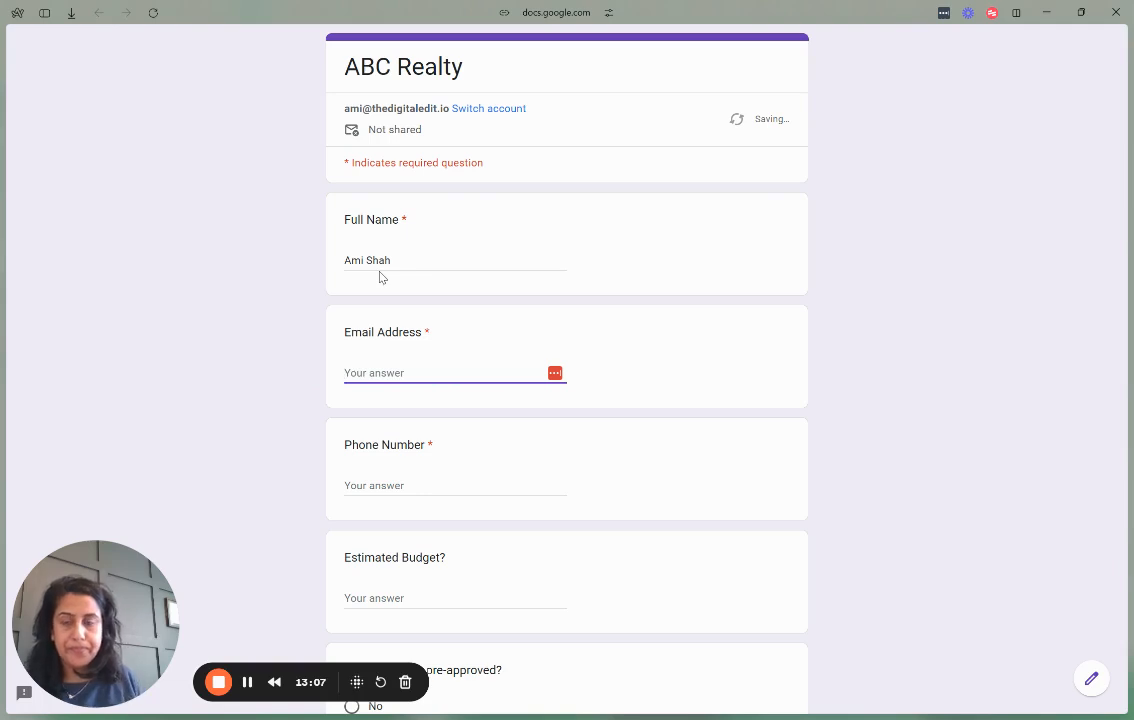
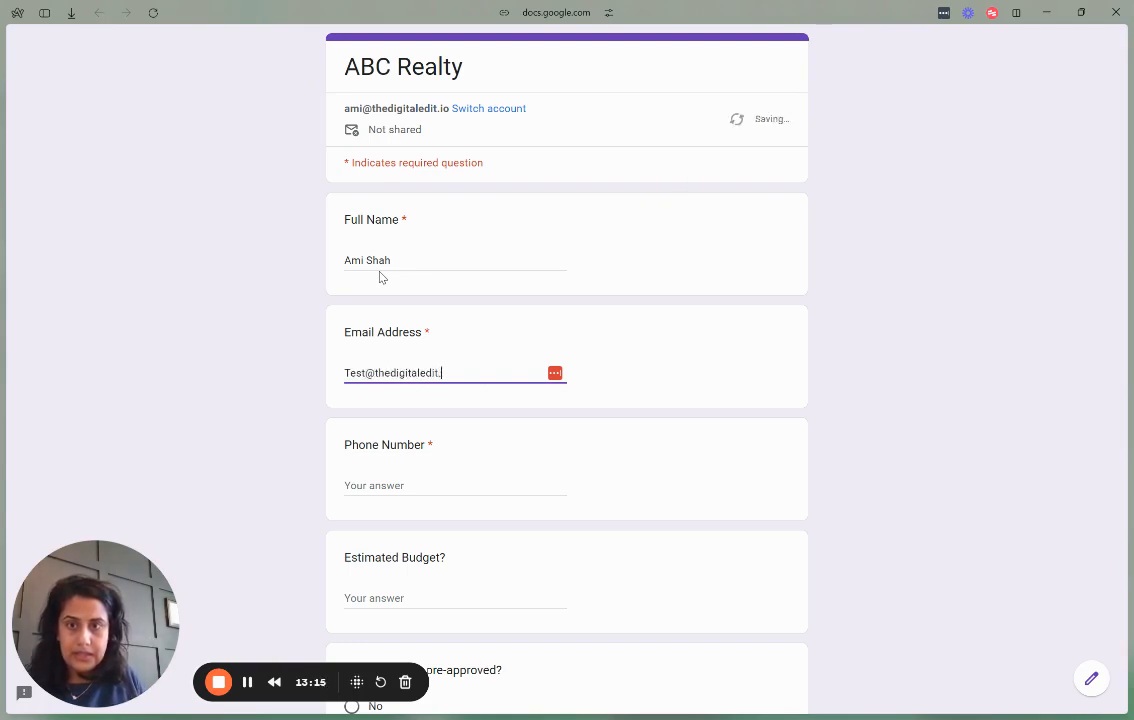
key("Tab")
type("2065551234")
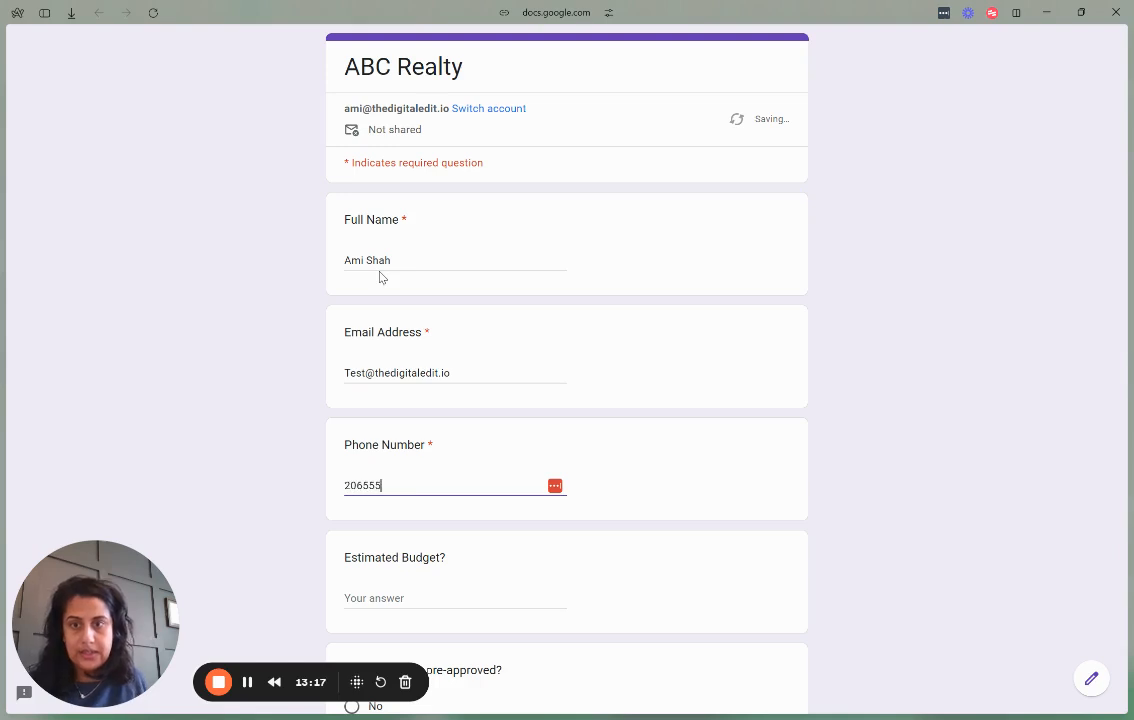
key("Tab")
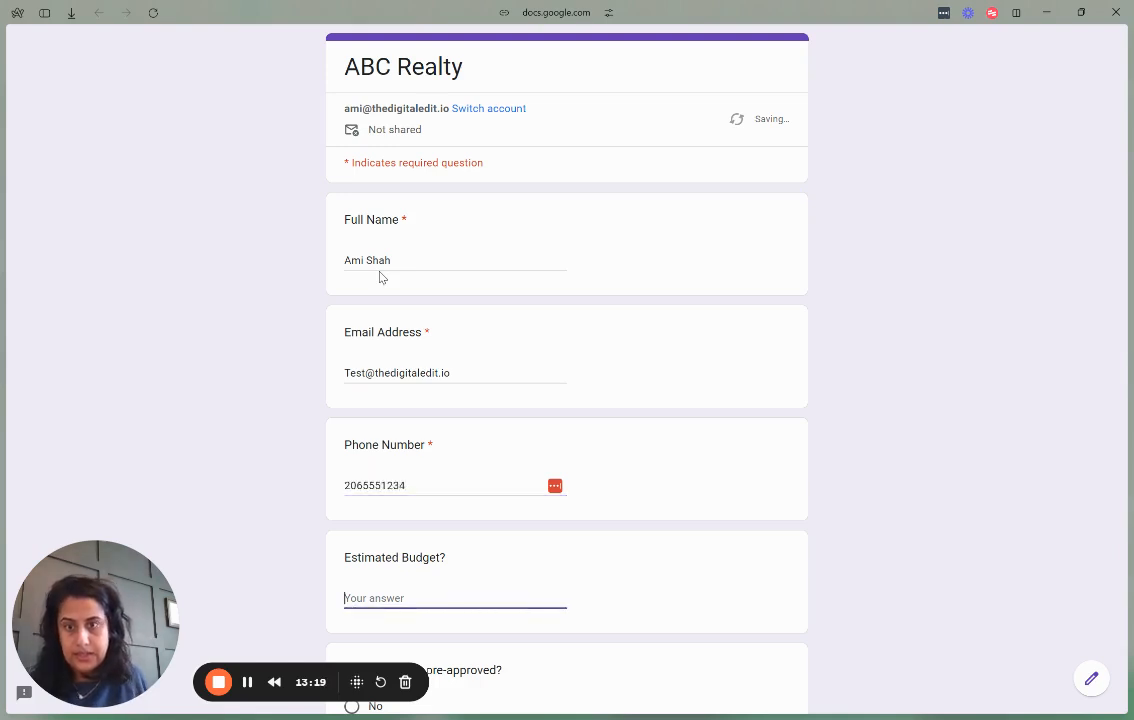
type("500000")
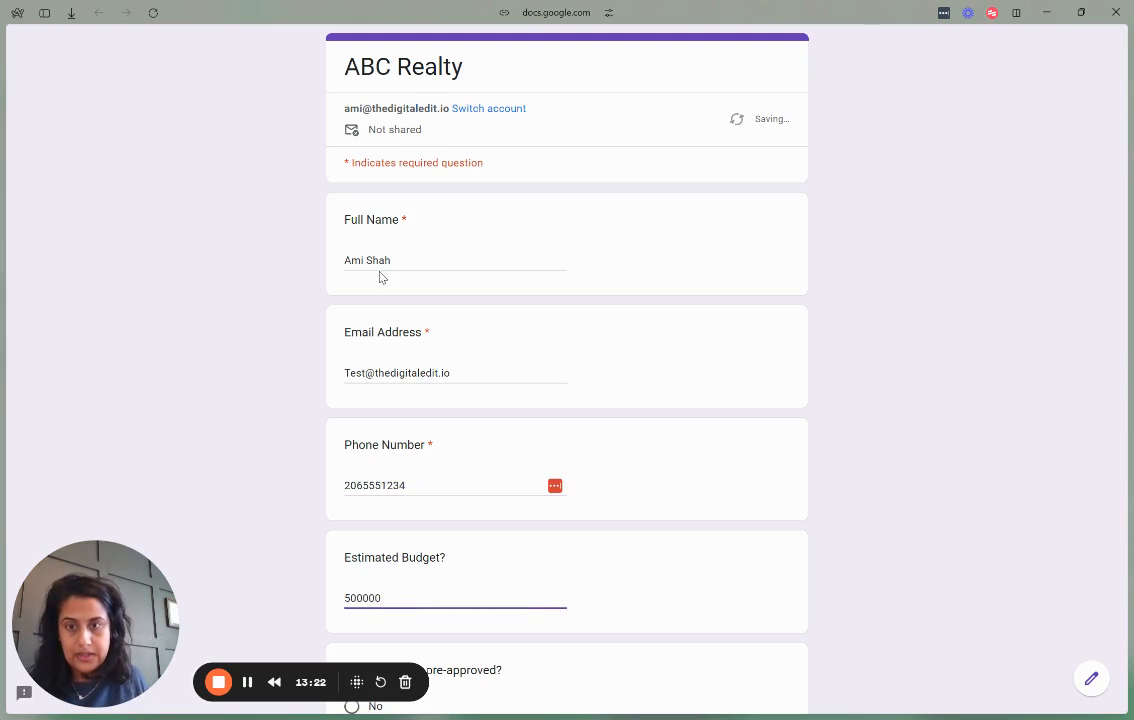
key("Tab")
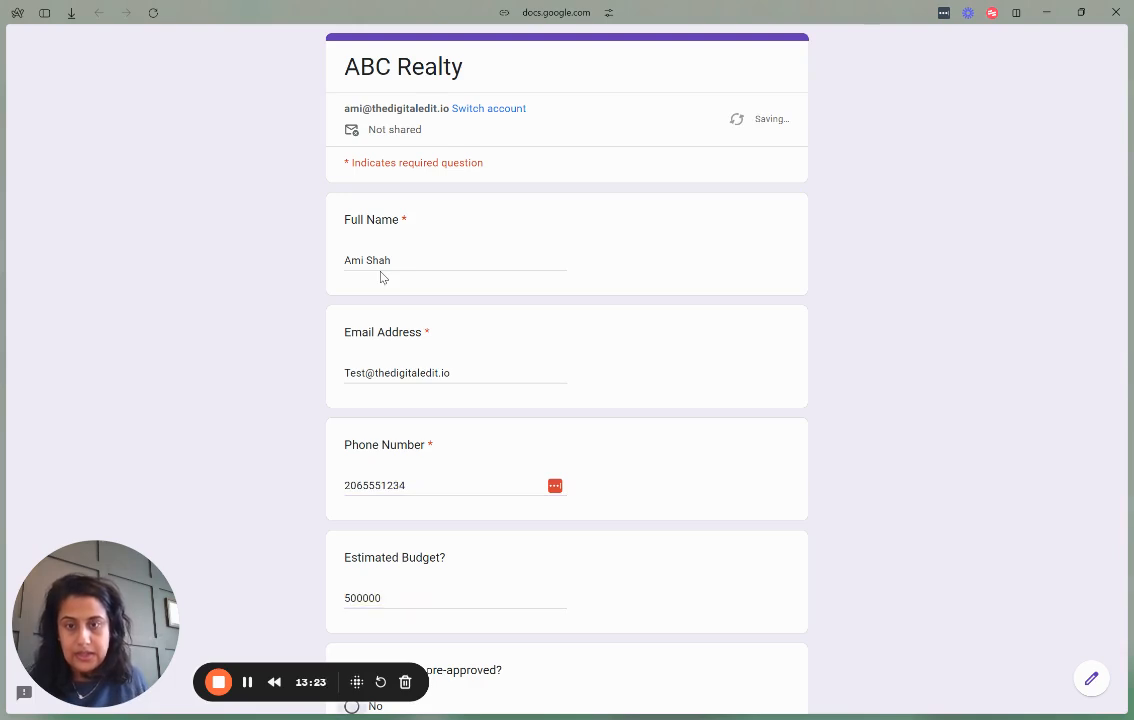
Answer No to pre-approval, enter None as lender, and submit the response.
scroll(461, 408, "down", 2)
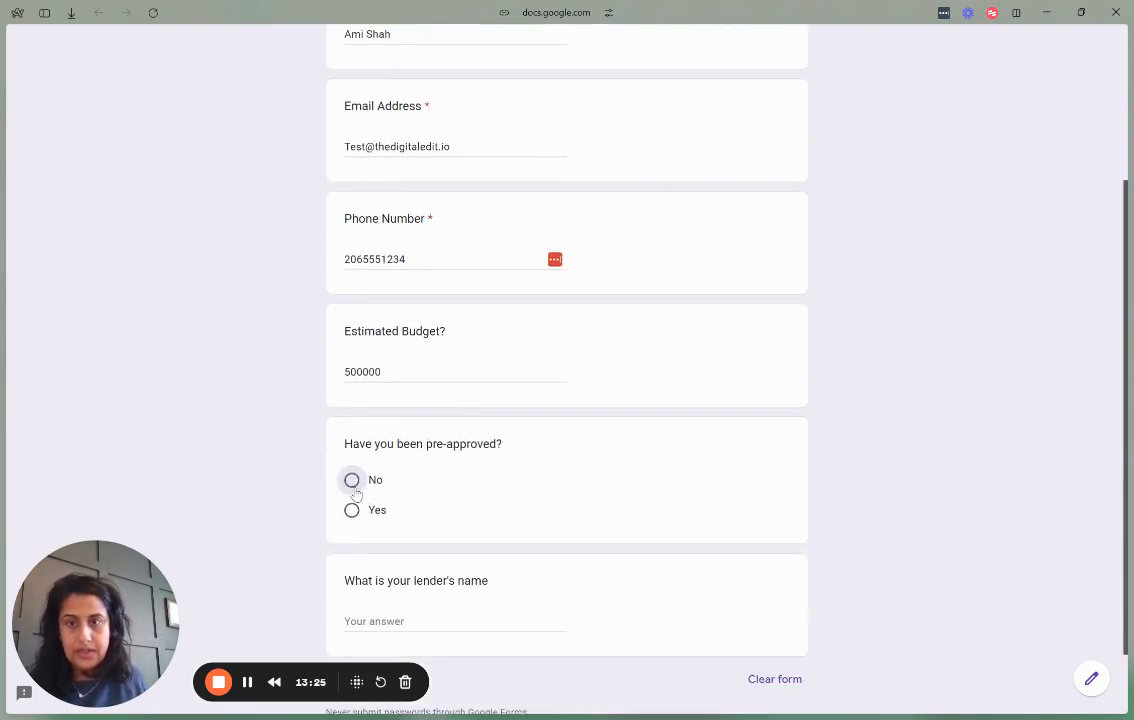
left_click(353, 484)
scroll(377, 545, "down", 1)
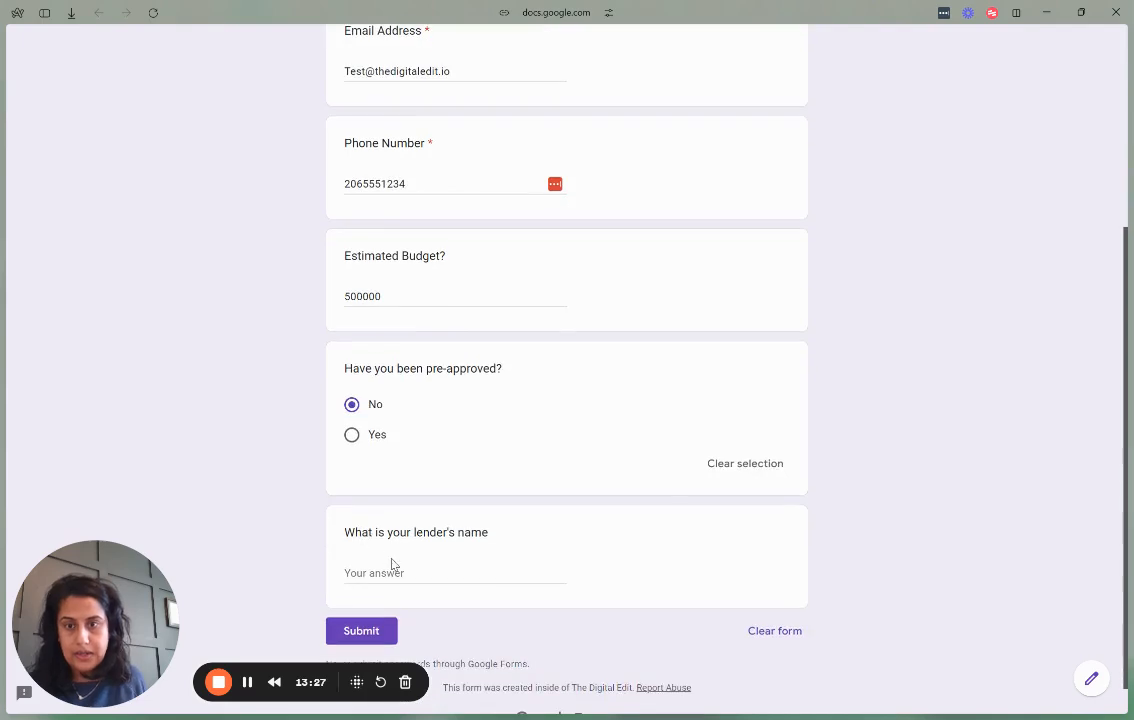
left_click(392, 568)
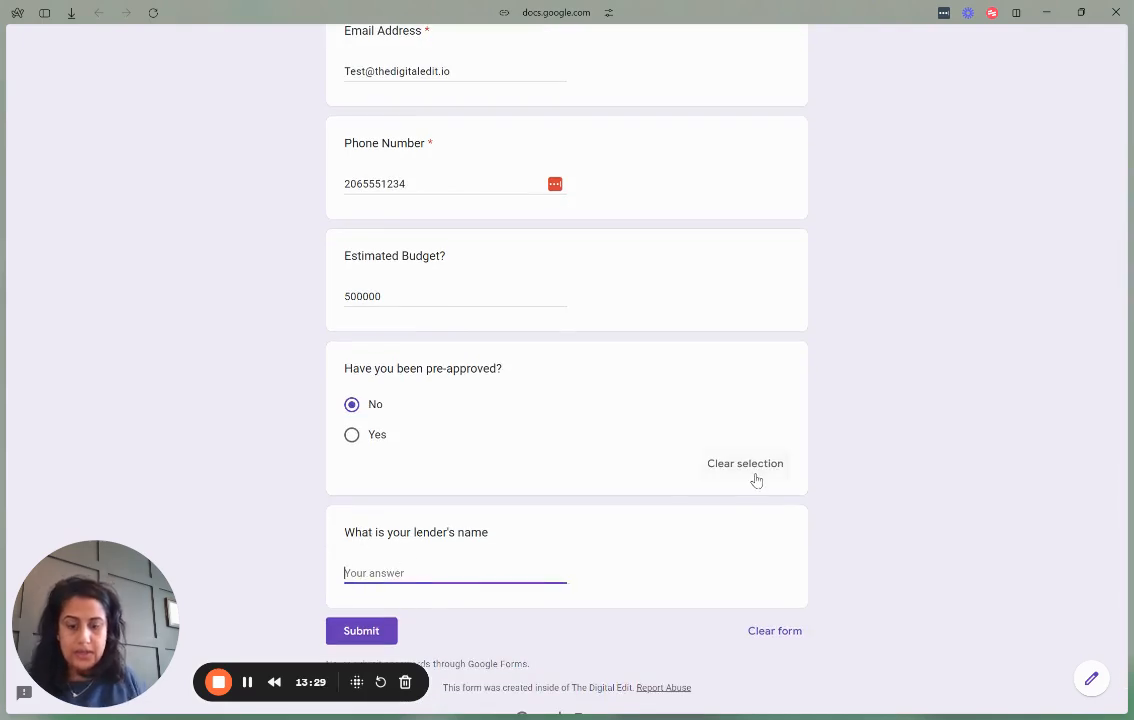
type("None")
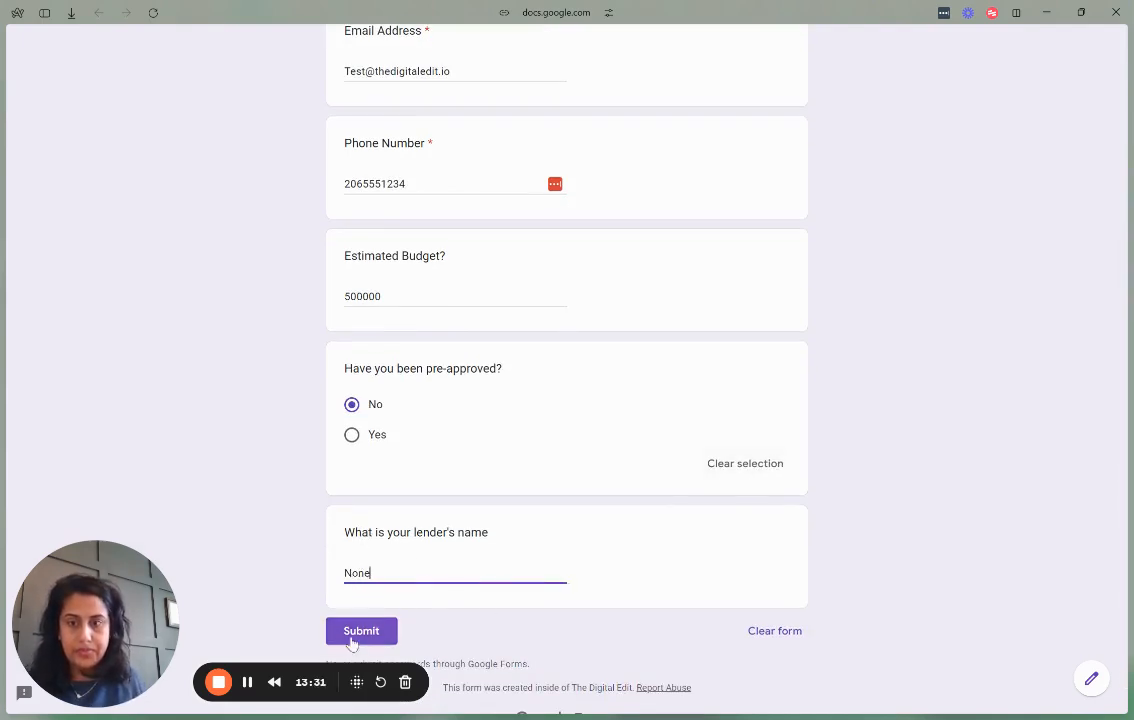
left_click(351, 641)
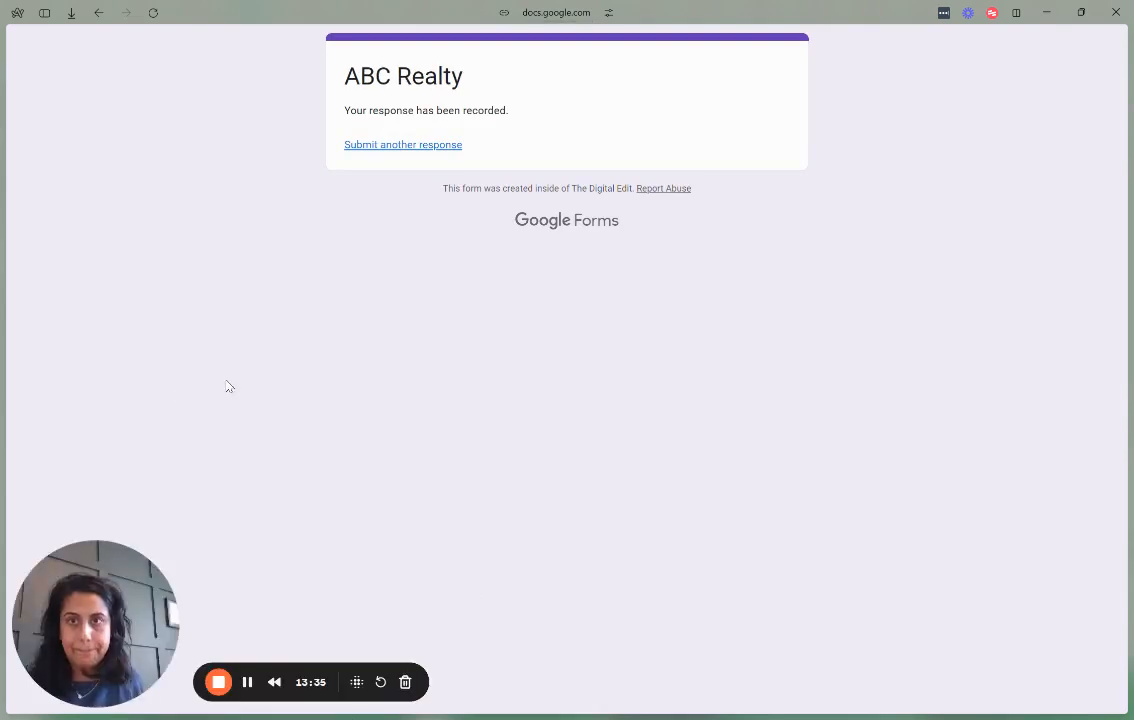
mouse_move(4, 385)
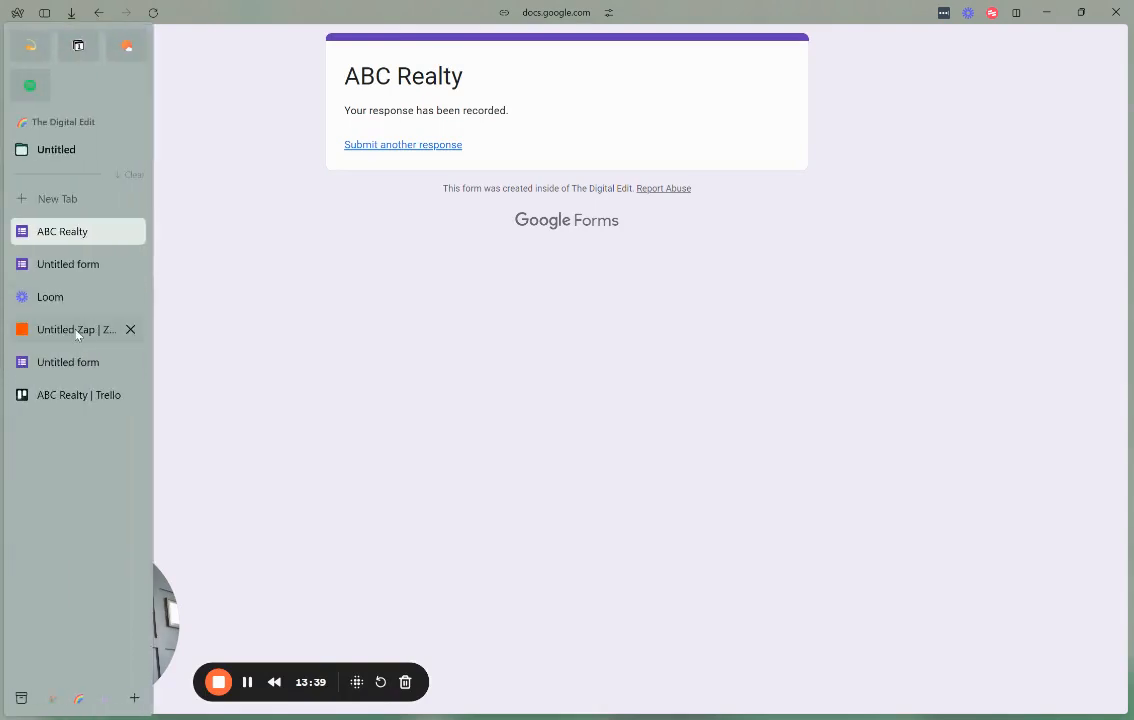
Open the new lead card in ABC Realty's New Leads list and check its fields, including budget 500000.
left_click(60, 395)
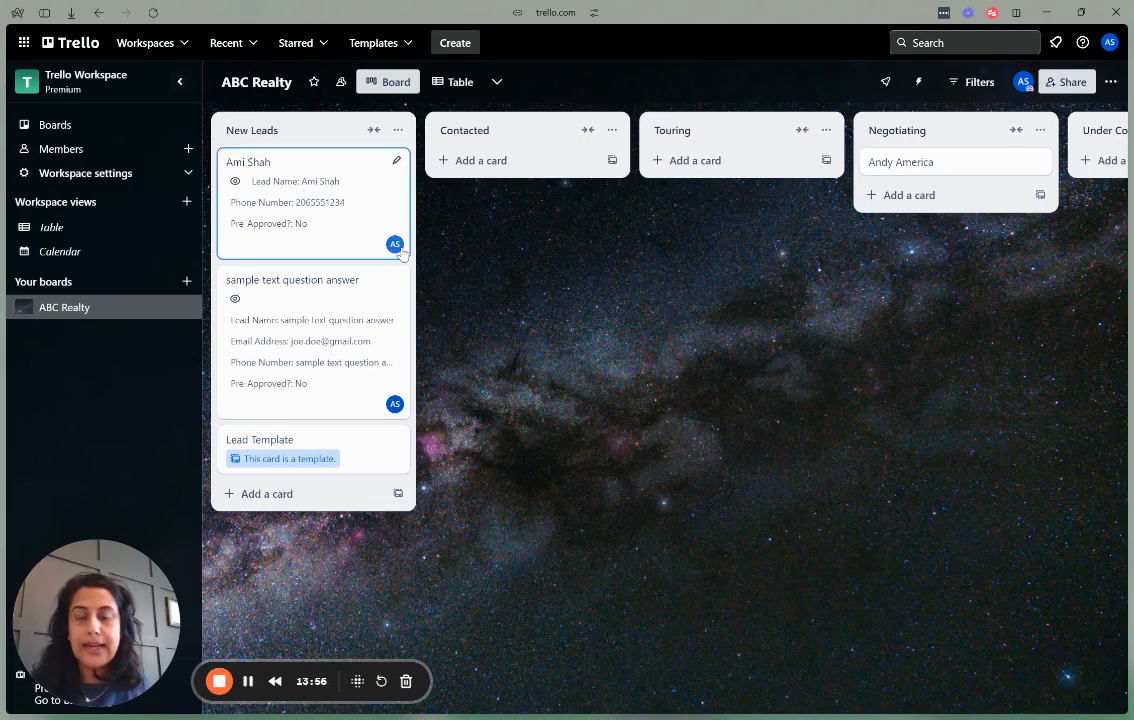
left_click(344, 206)
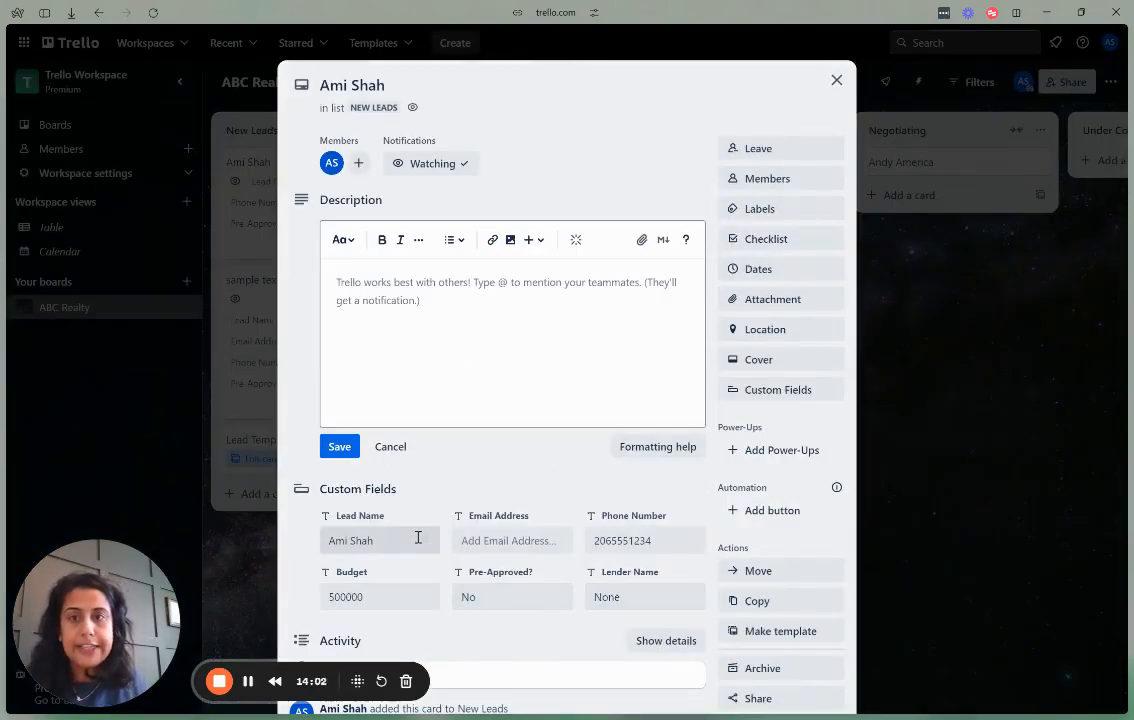
scroll(418, 570, "down", 1)
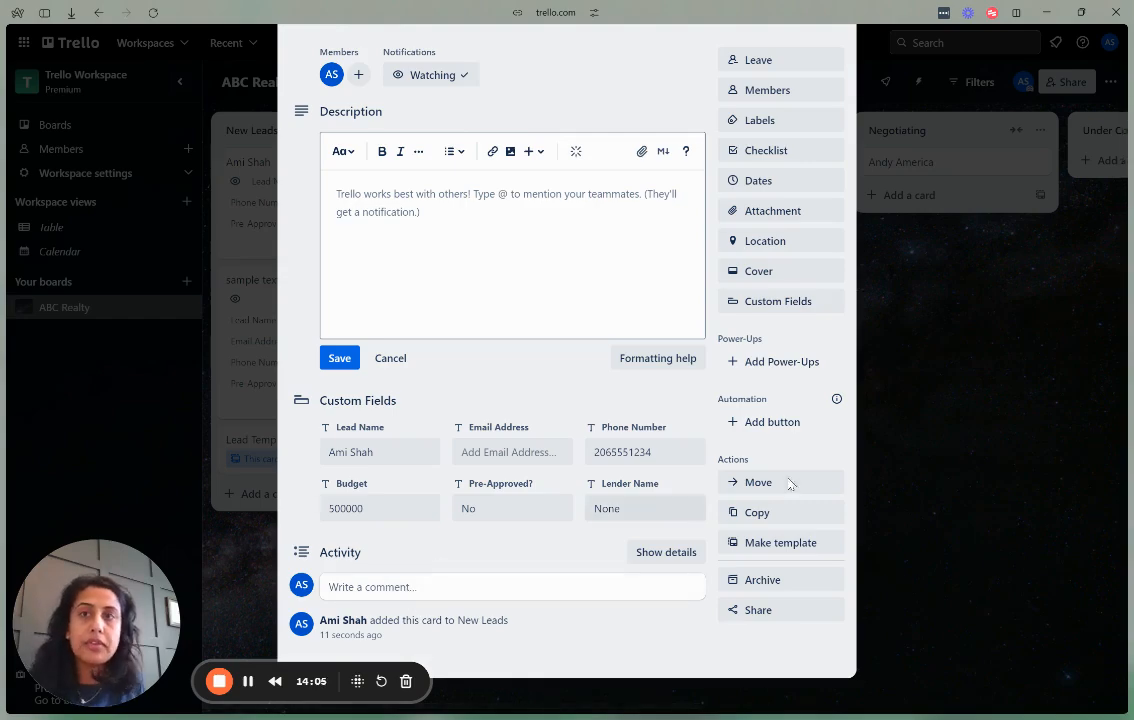
left_click(855, 456)
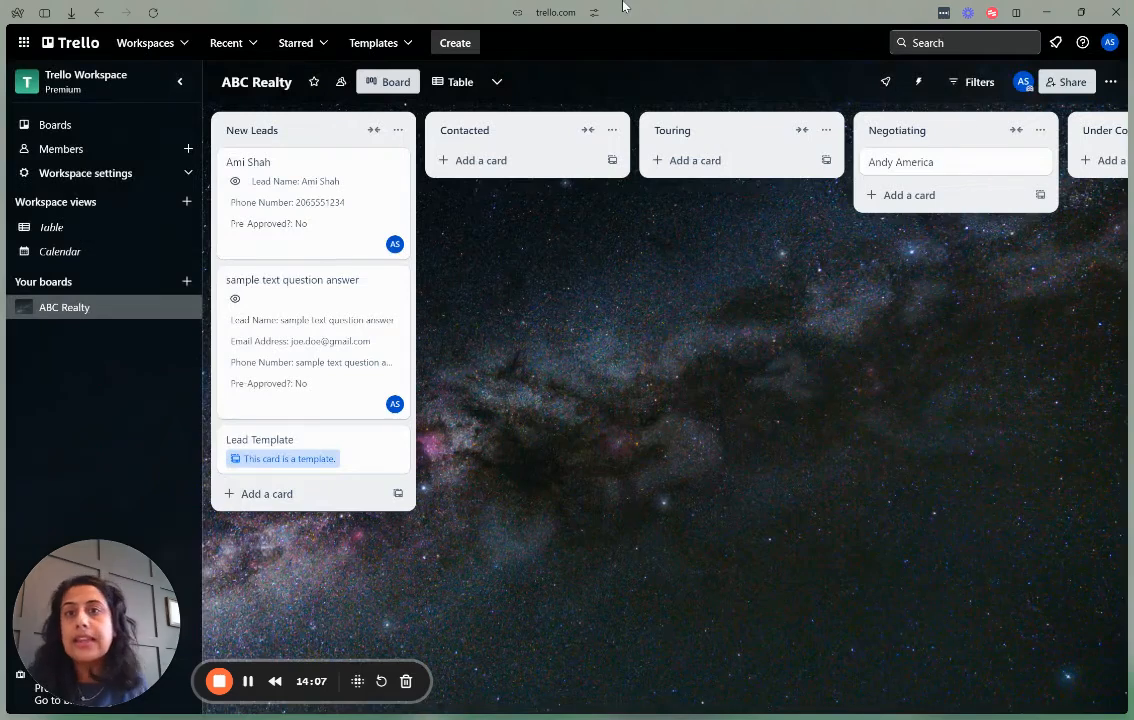